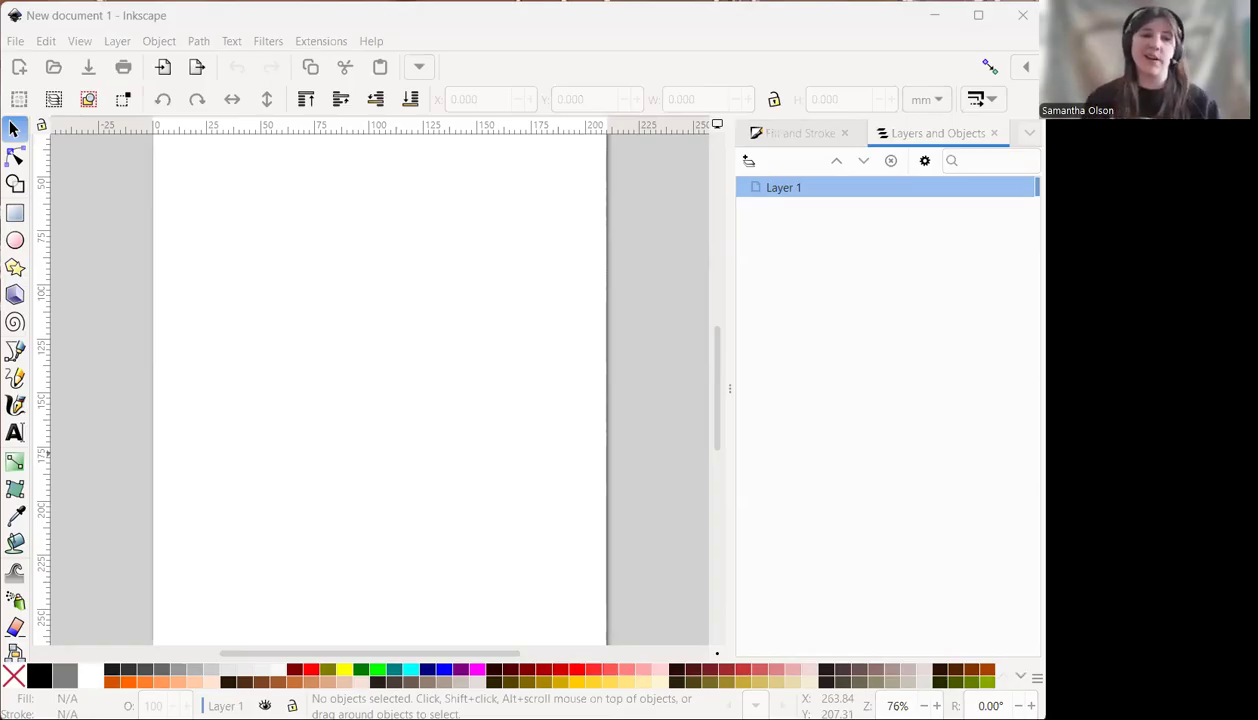
Show the Fill and Stroke panel and start saving the document into the '3 - Shape and Form' folder.
click(814, 129)
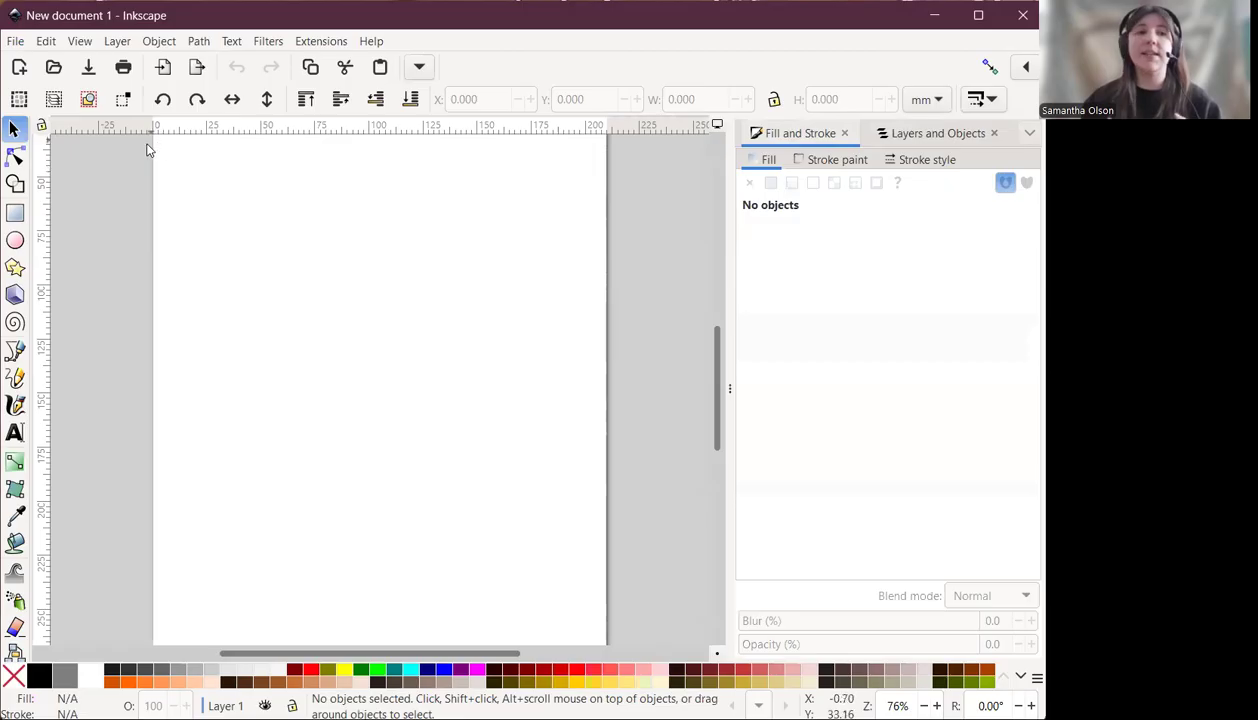
click(16, 45)
click(67, 194)
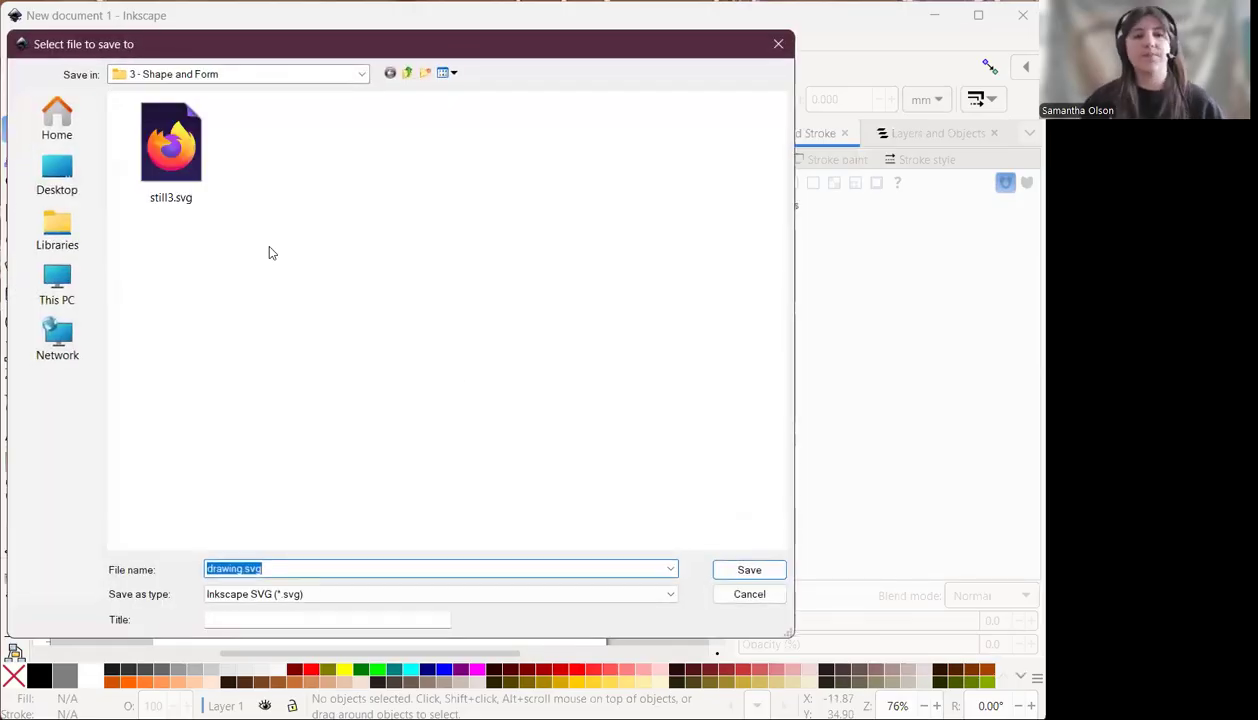
click(402, 74)
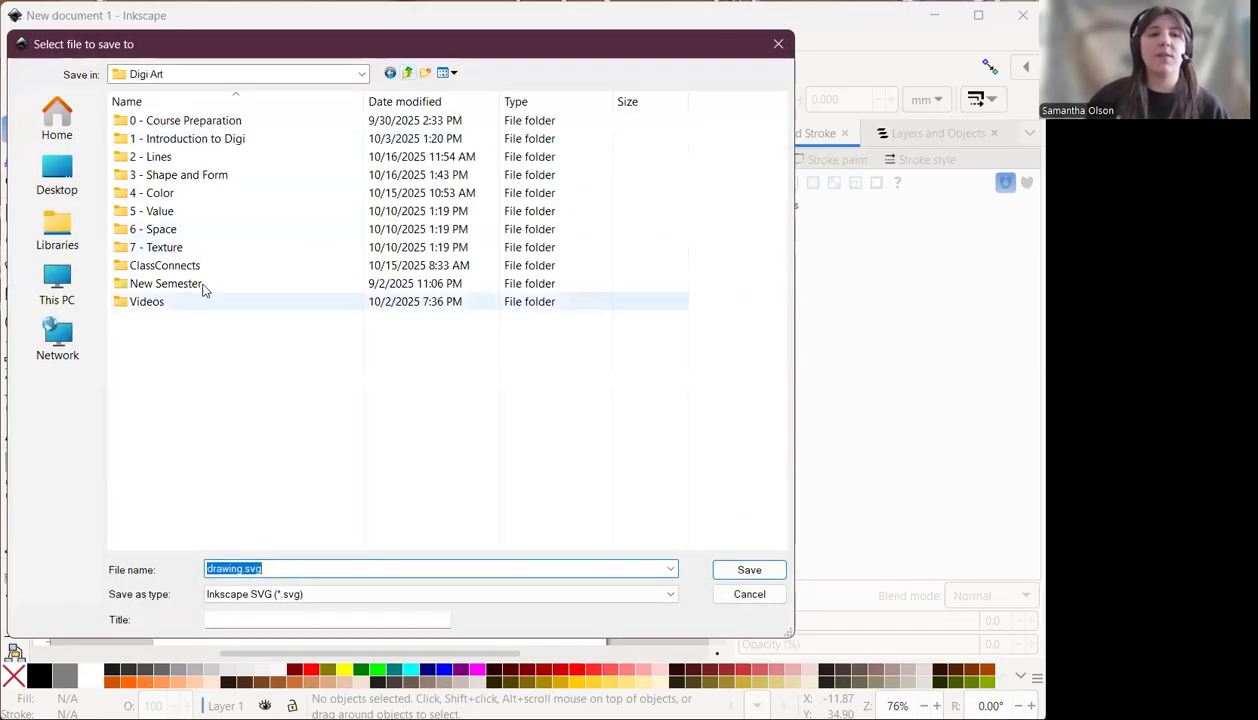
double_click(148, 176)
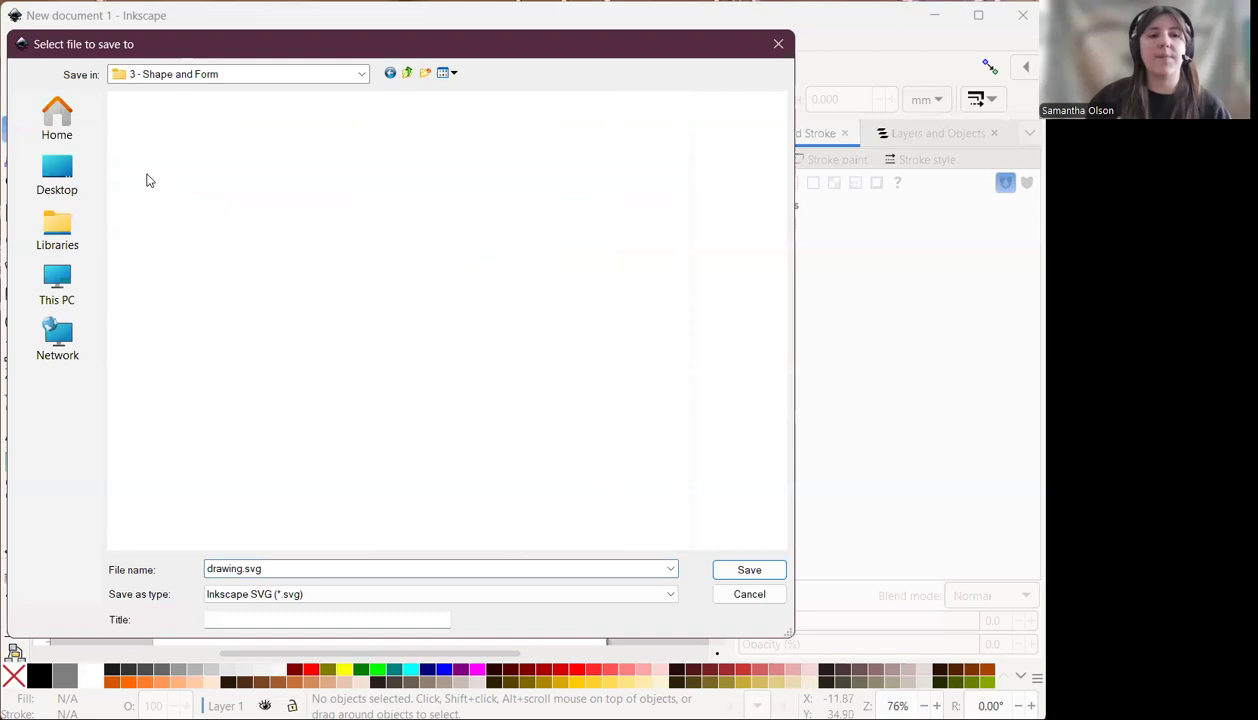
Save the document as shapes1.svg.
double_click(239, 568)
click(243, 570)
drag(243, 570, 187, 568)
text(SHAPES)
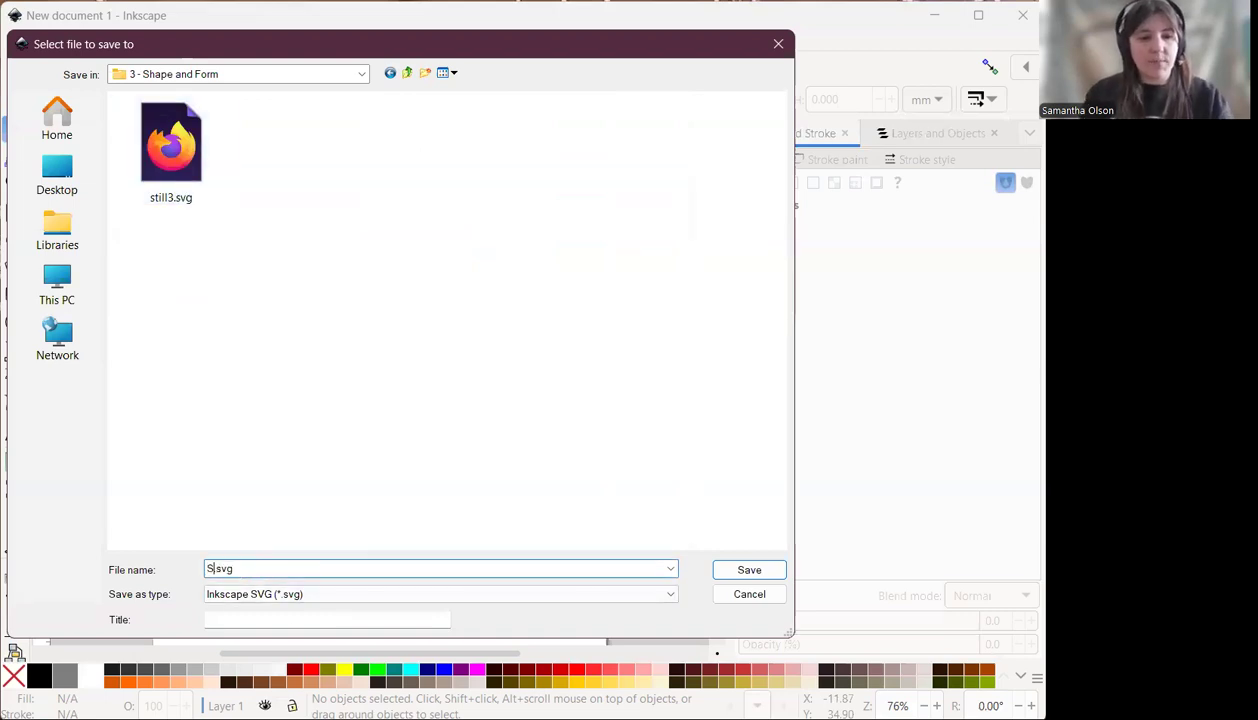
key(BackSpace)
key(BackSpace)
key(BackSpace)
key(BackSpace)
key(BackSpace)
key(BackSpace)
text(shapes)
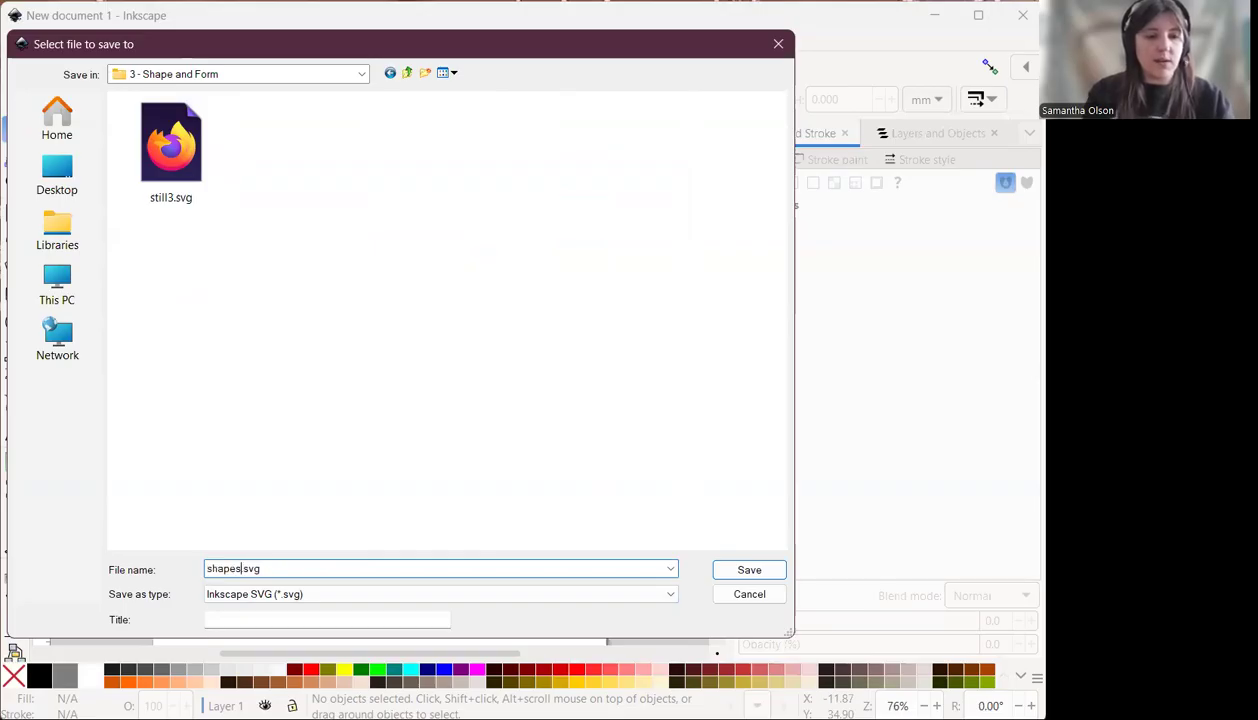
text(1)
key(Return)
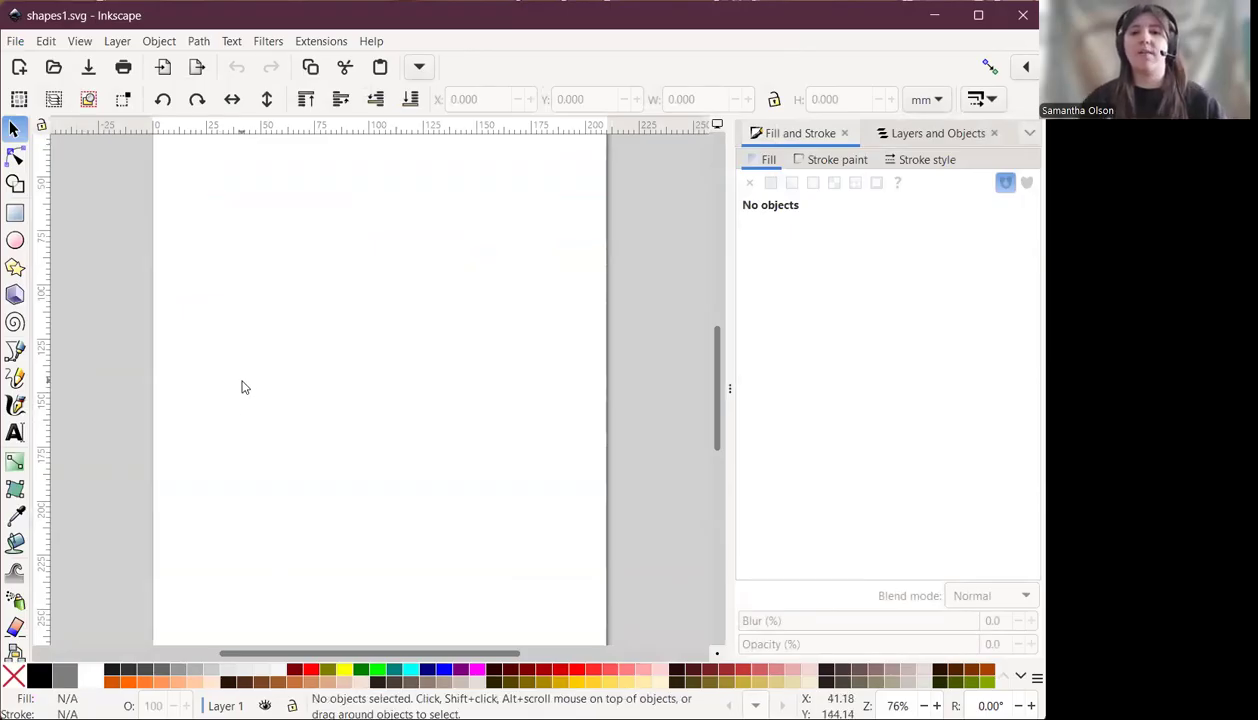
Draw a rectangle about 54 × 48 mm with the Rectangle tool.
click(15, 214)
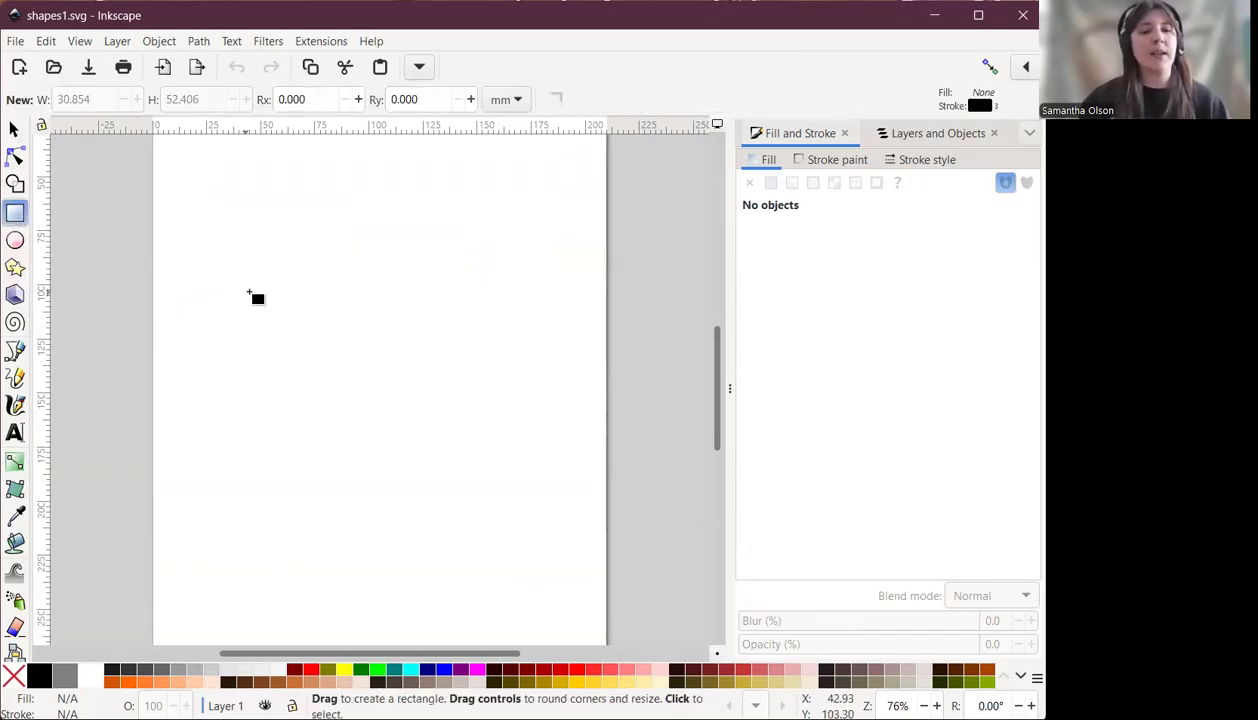
ctrl+scroll(250, 275, up, 2)
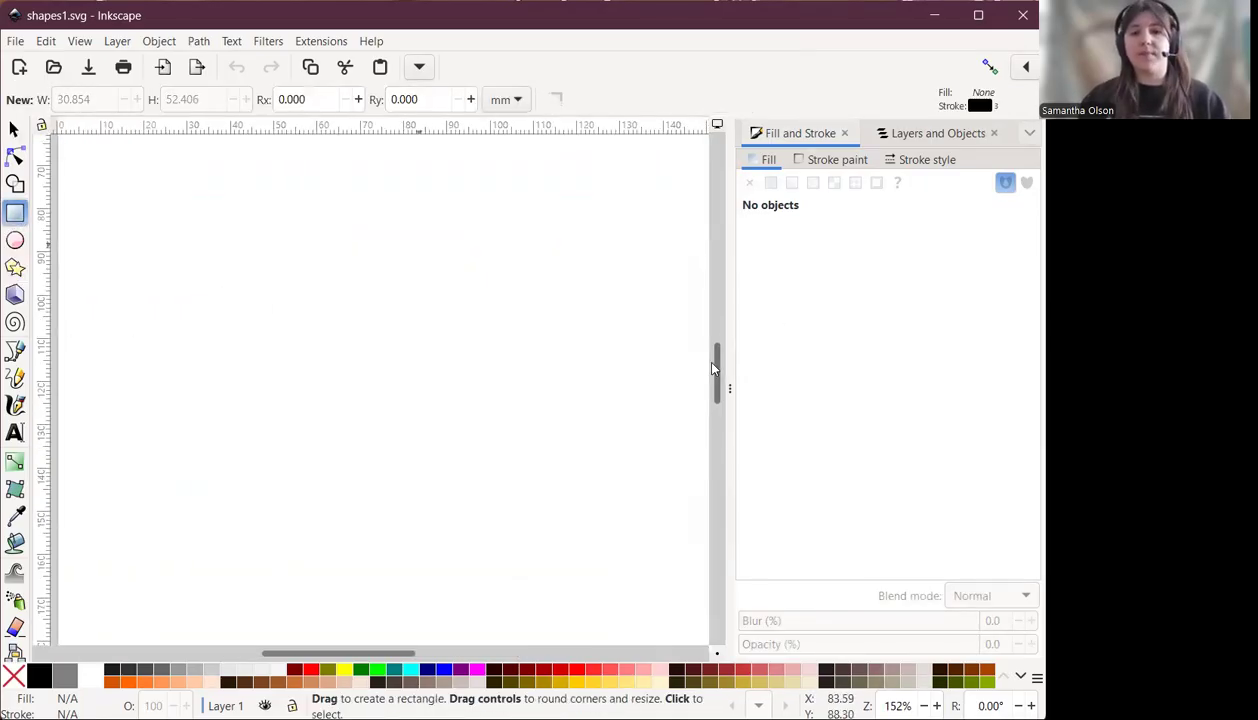
drag(724, 388, 912, 411)
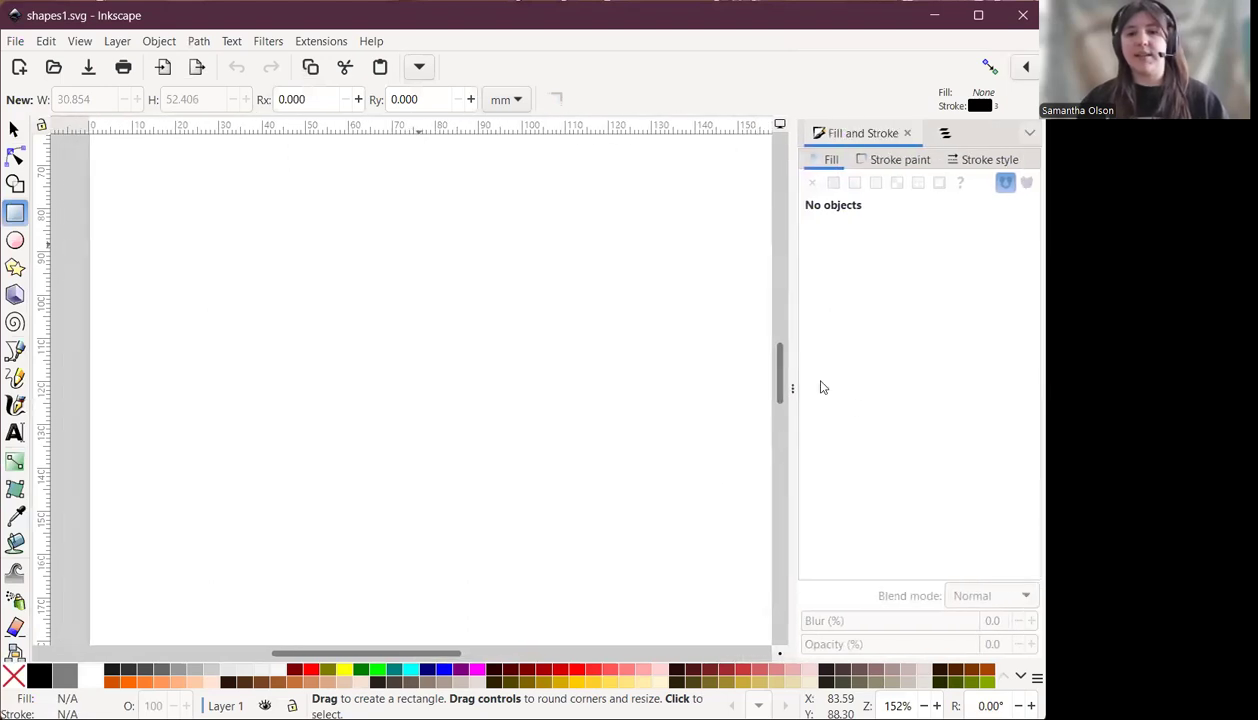
mouse_move(791, 388)
mouse_down()
mouse_move(1036, 390)
mouse_move(791, 404)
mouse_move(791, 386)
mouse_move(941, 399)
mouse_move(857, 408)
mouse_move(829, 384)
mouse_up()
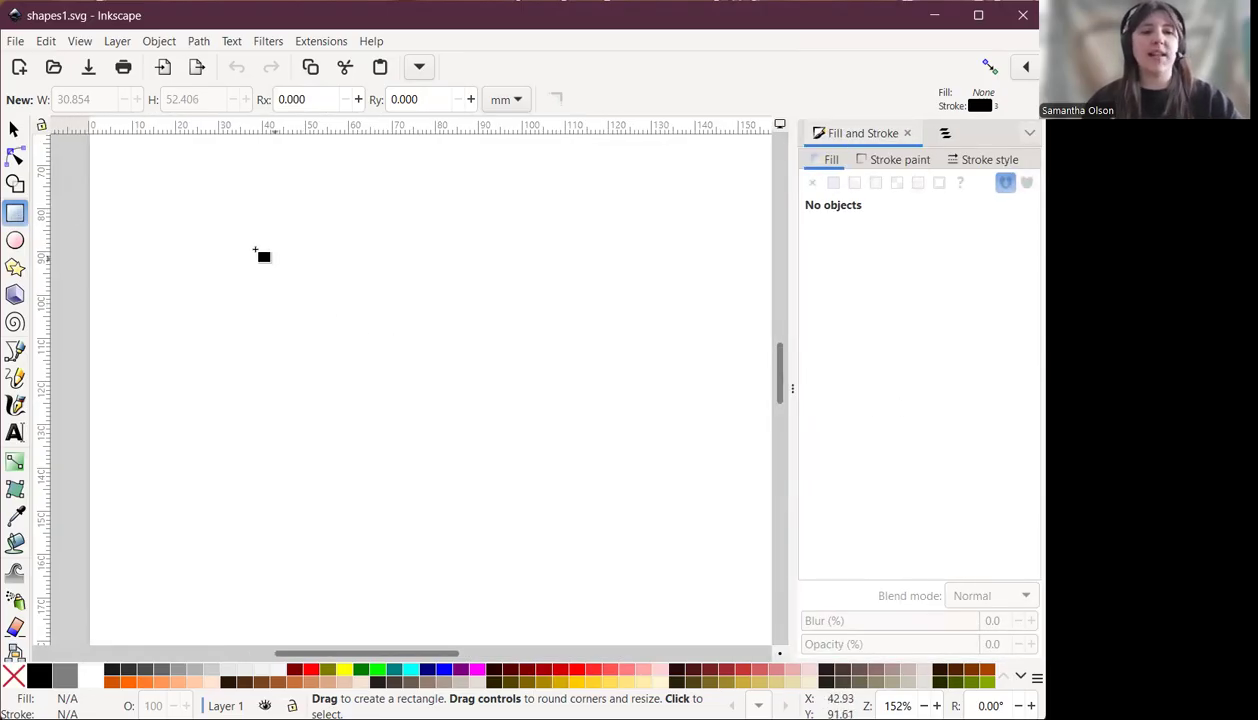
drag(180, 203, 414, 411)
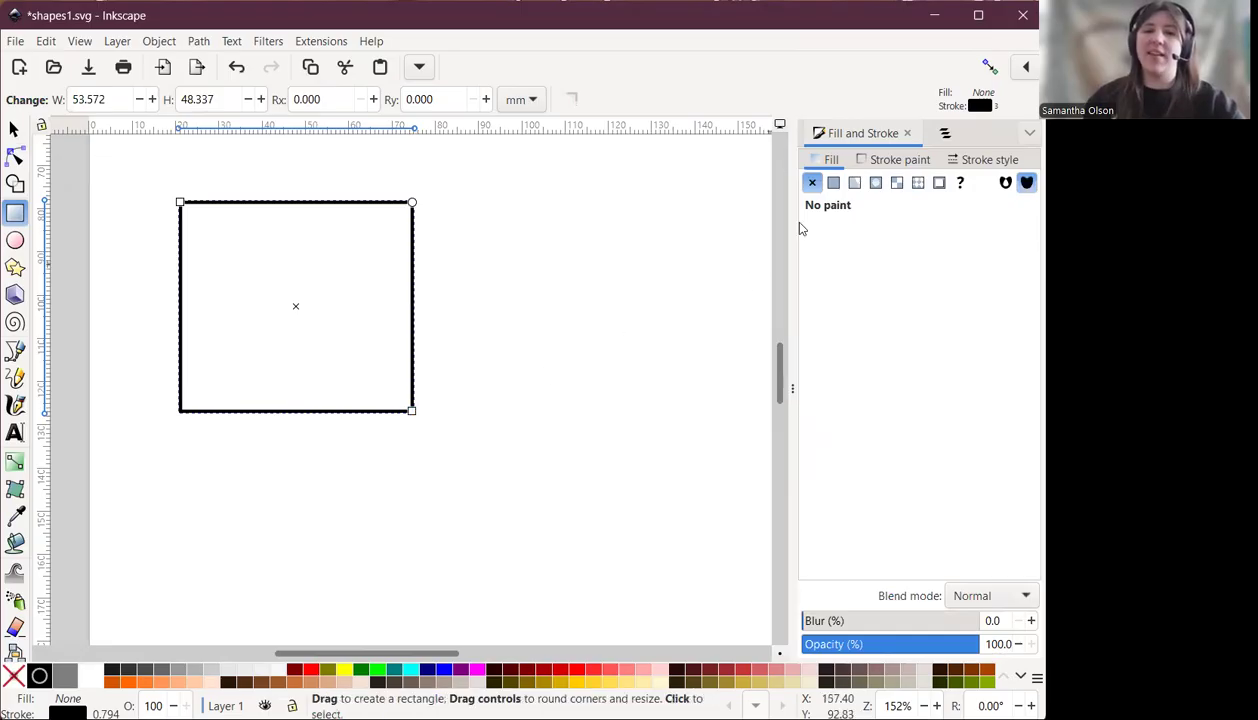
Give the rectangle a flat teal fill of hue 183, saturation 67, lightness 48.
click(828, 183)
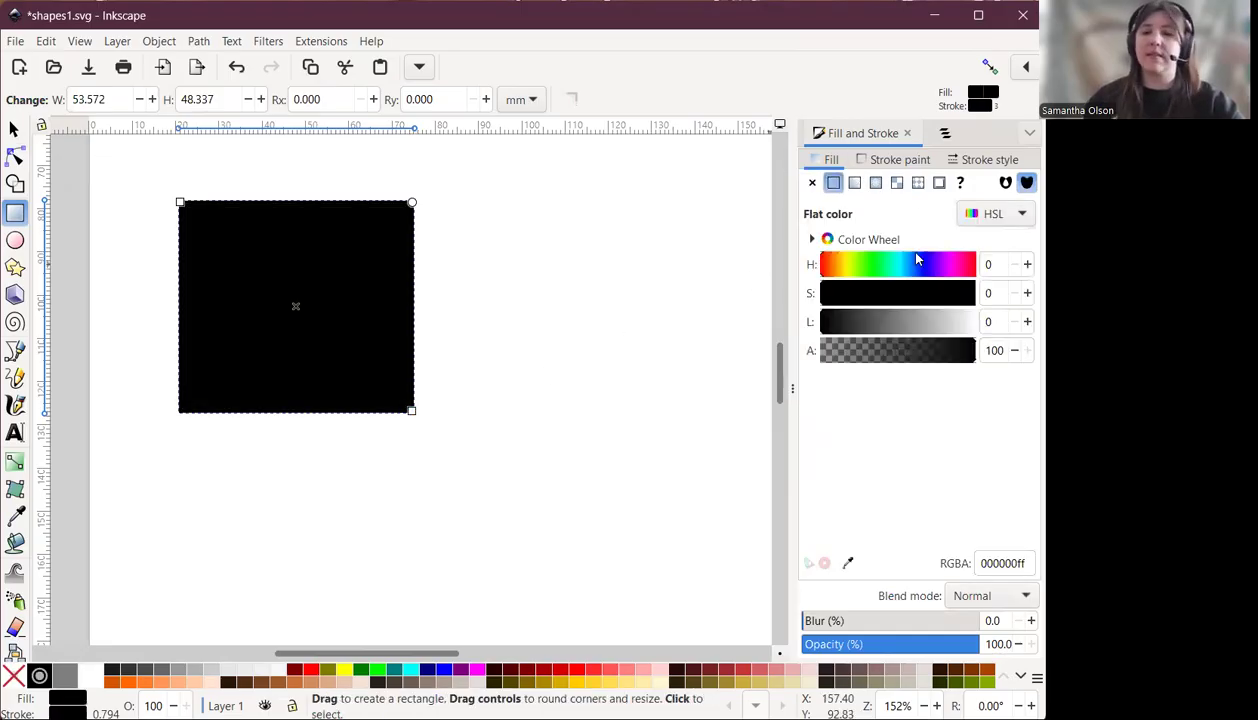
click(924, 293)
click(894, 321)
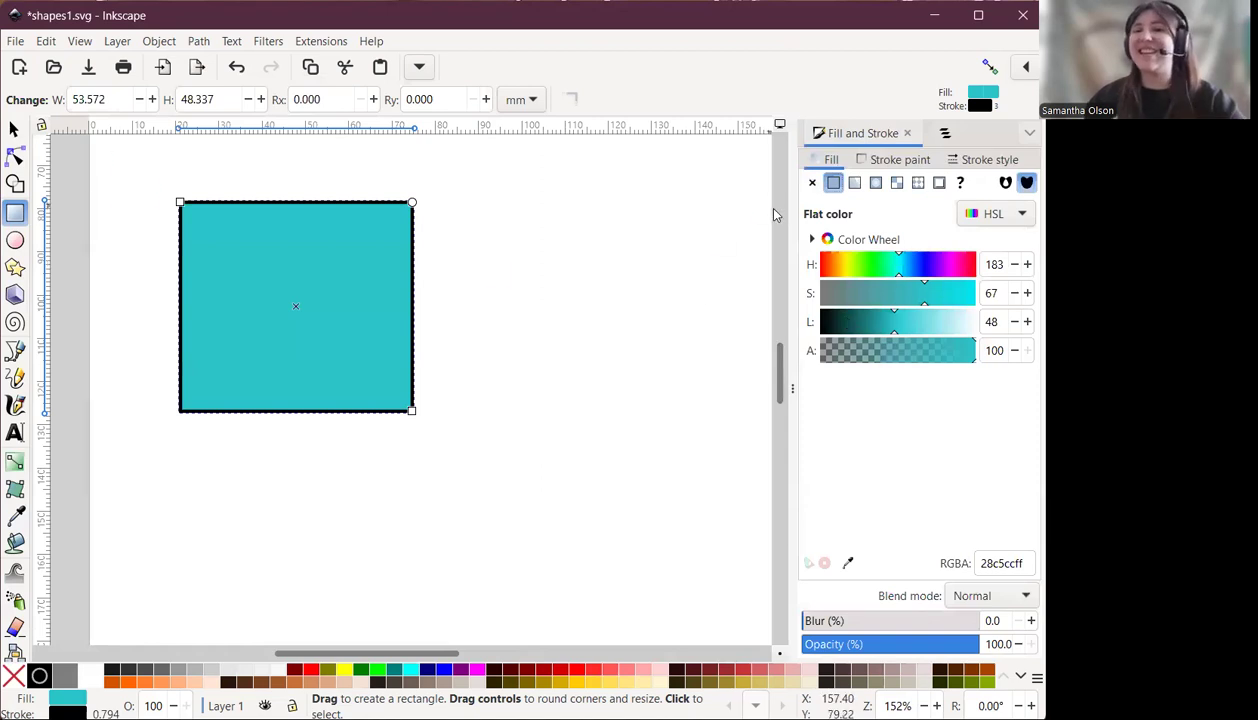
Set the rectangle's stroke width to 3 px.
click(889, 159)
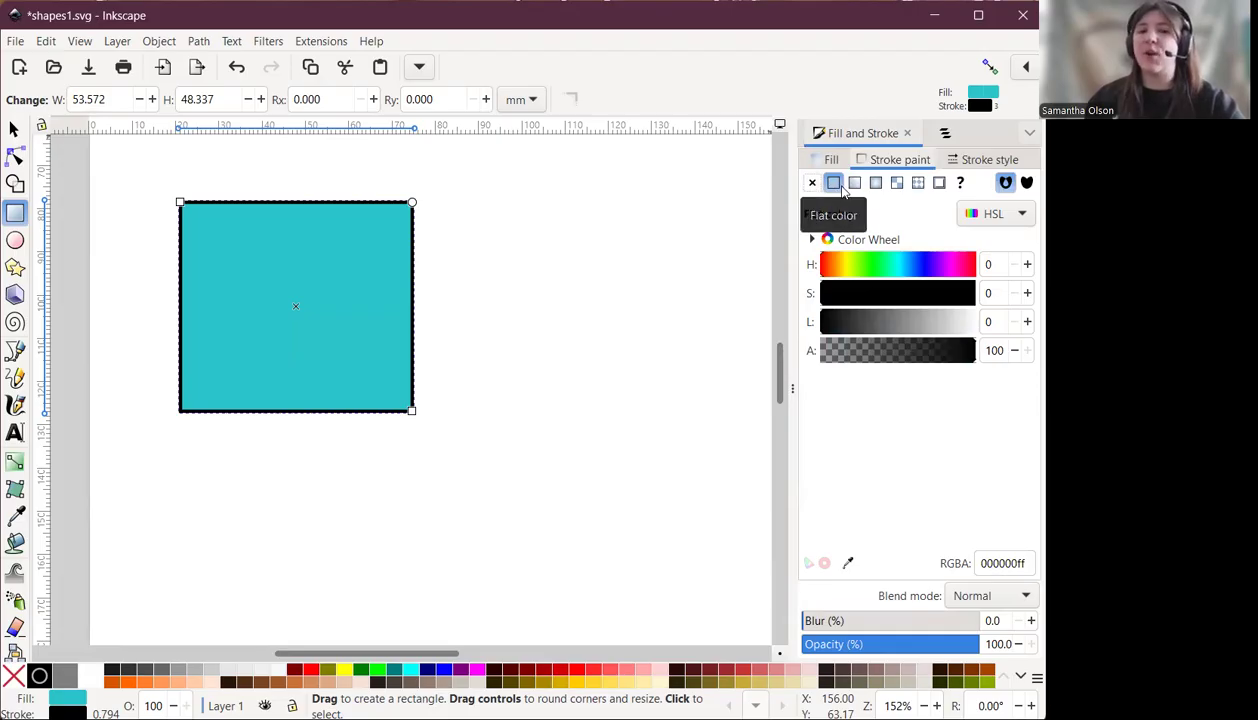
click(985, 160)
click(958, 189)
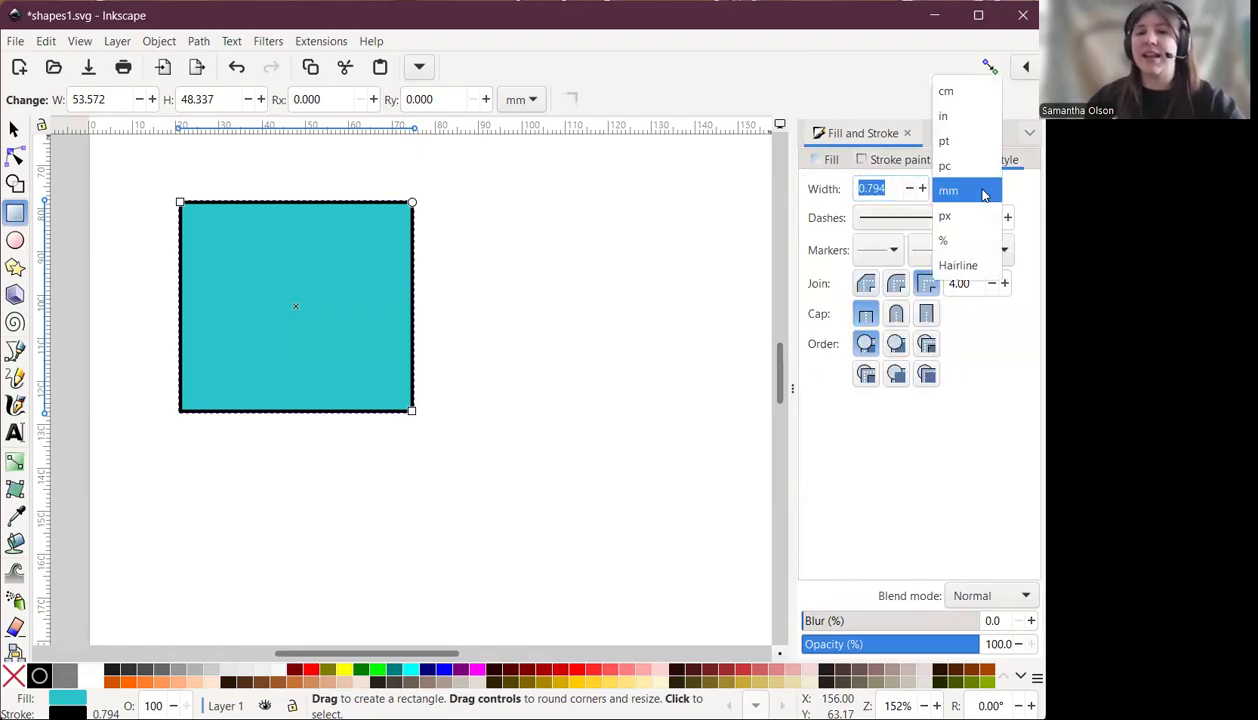
click(964, 226)
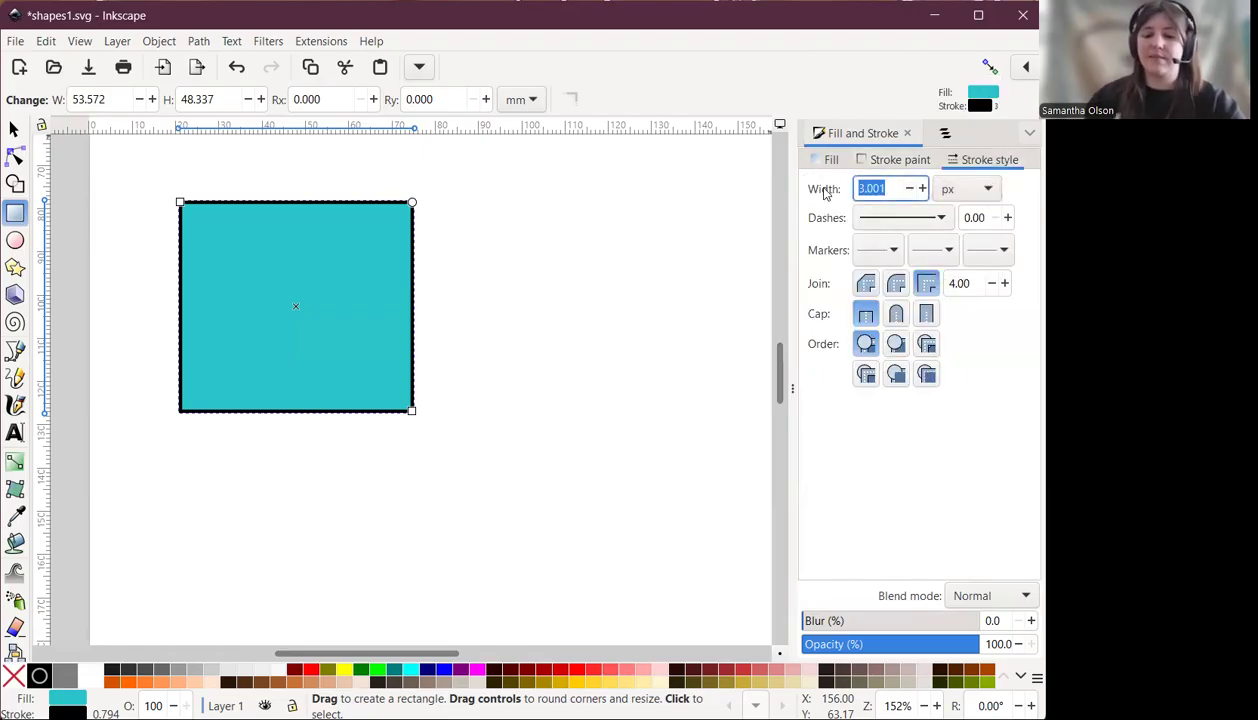
text(3)
key(Return)
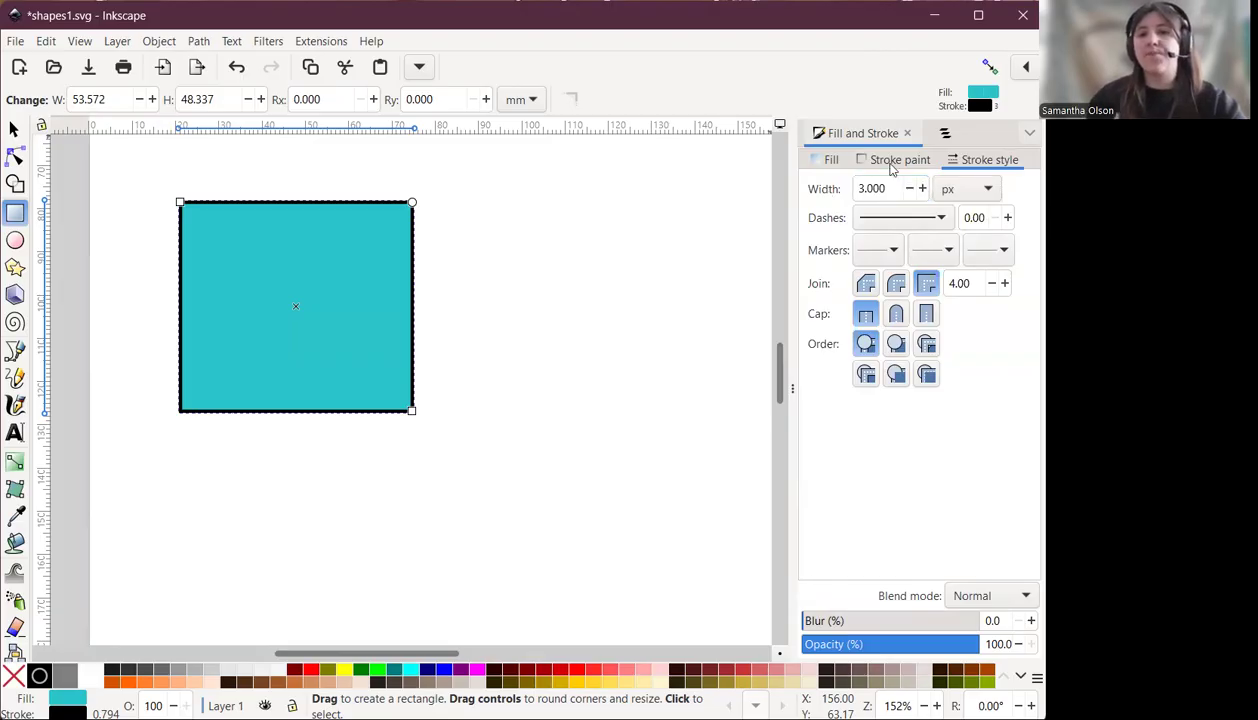
Recolour the rectangle's fill to a green of hue 110, saturation 85, lightness 42.
click(898, 160)
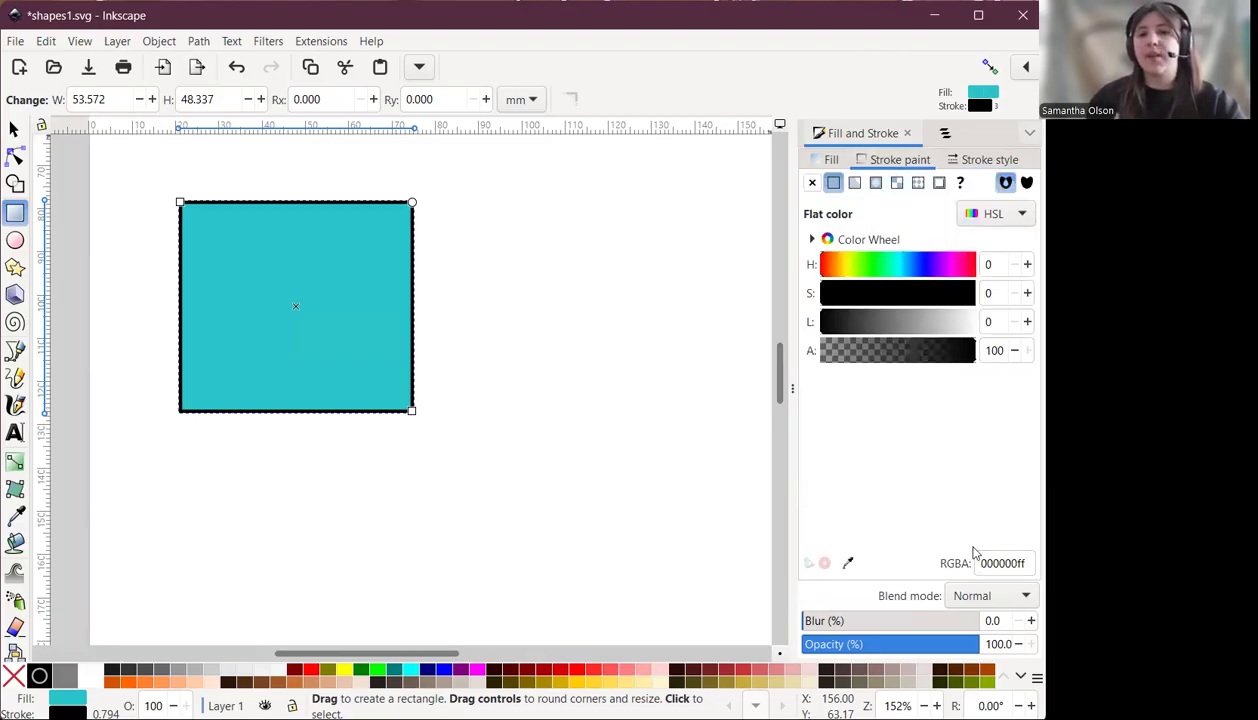
click(829, 160)
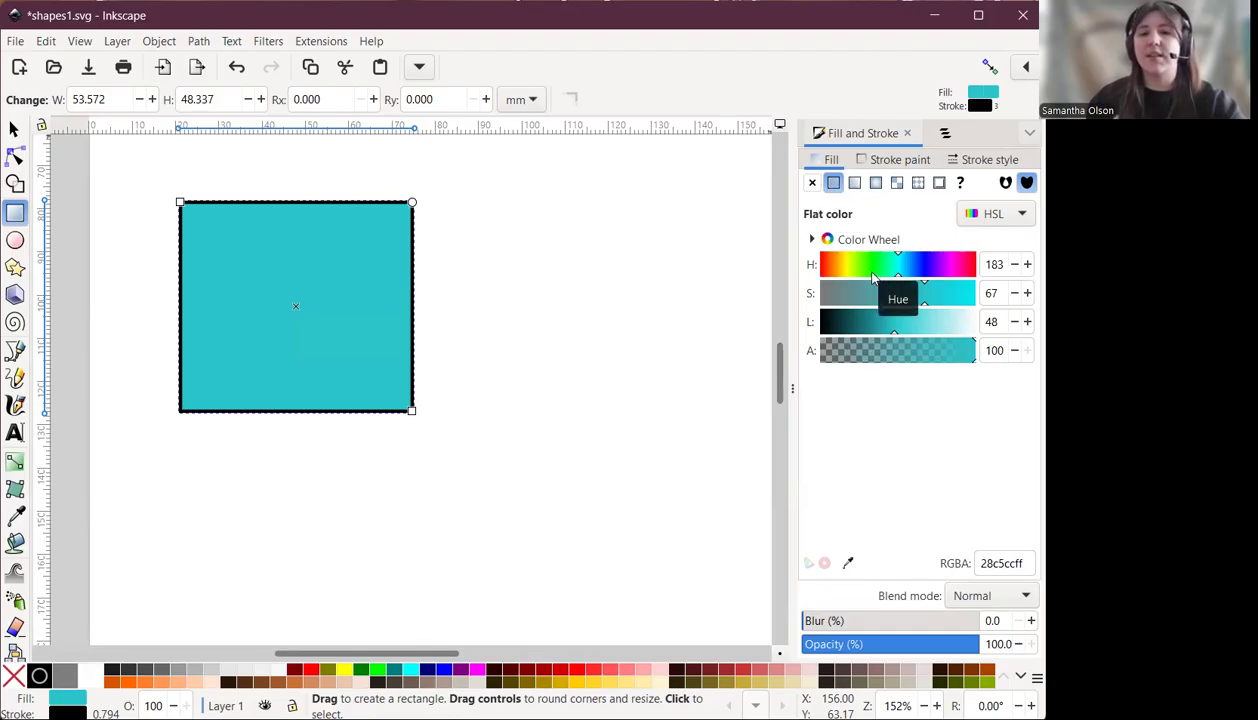
click(866, 266)
click(952, 293)
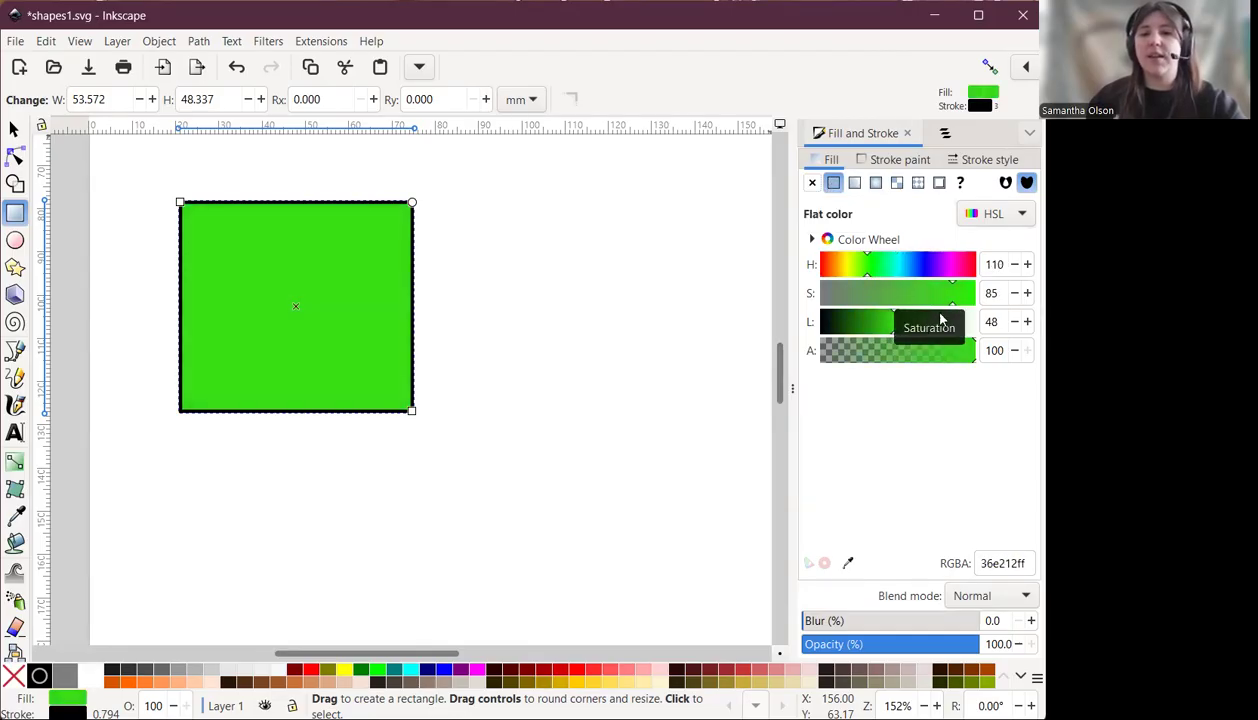
click(867, 322)
drag(867, 326, 885, 328)
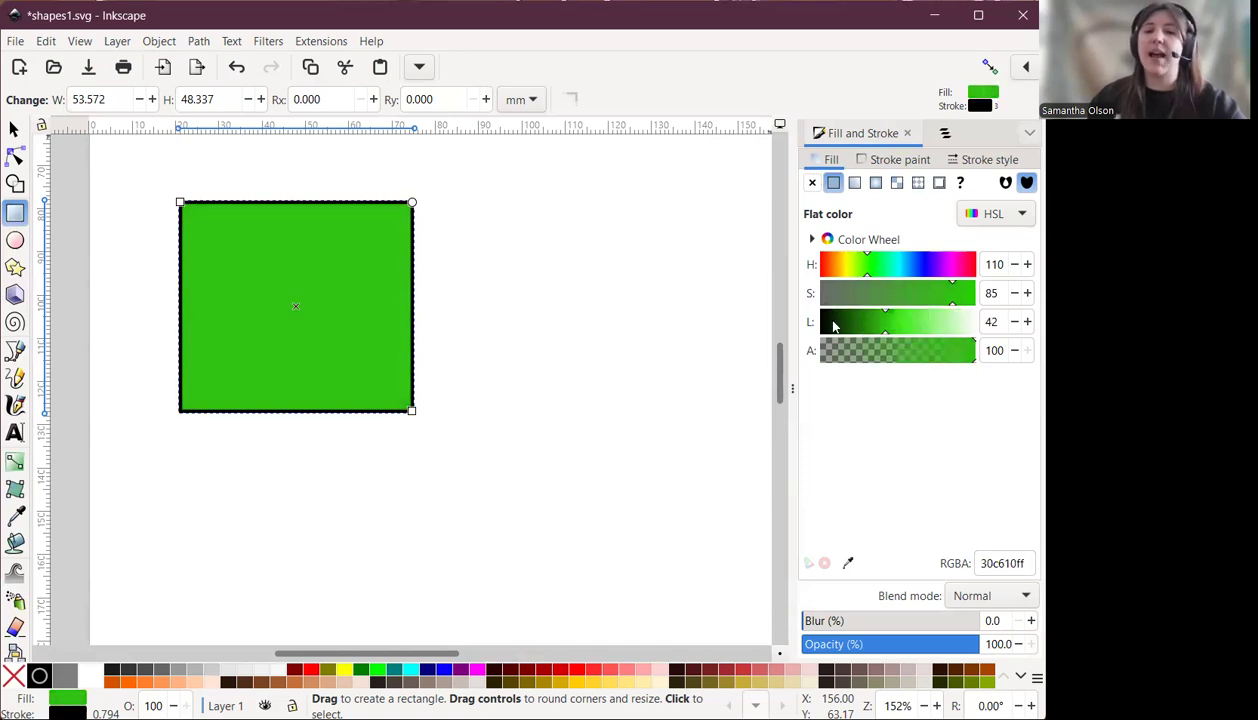
Change the rectangle's fill to a blue of hue 235, saturation 52, lightness 60.
drag(836, 328, 905, 331)
drag(843, 298, 938, 311)
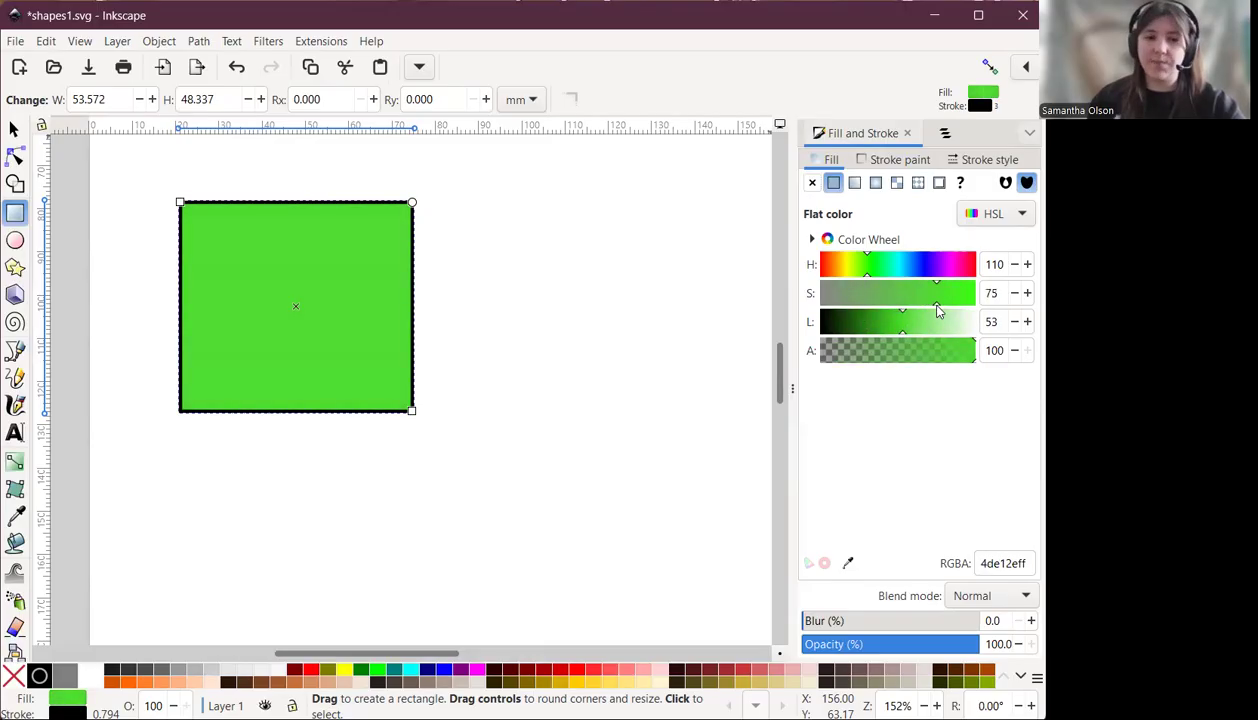
drag(904, 270, 915, 330)
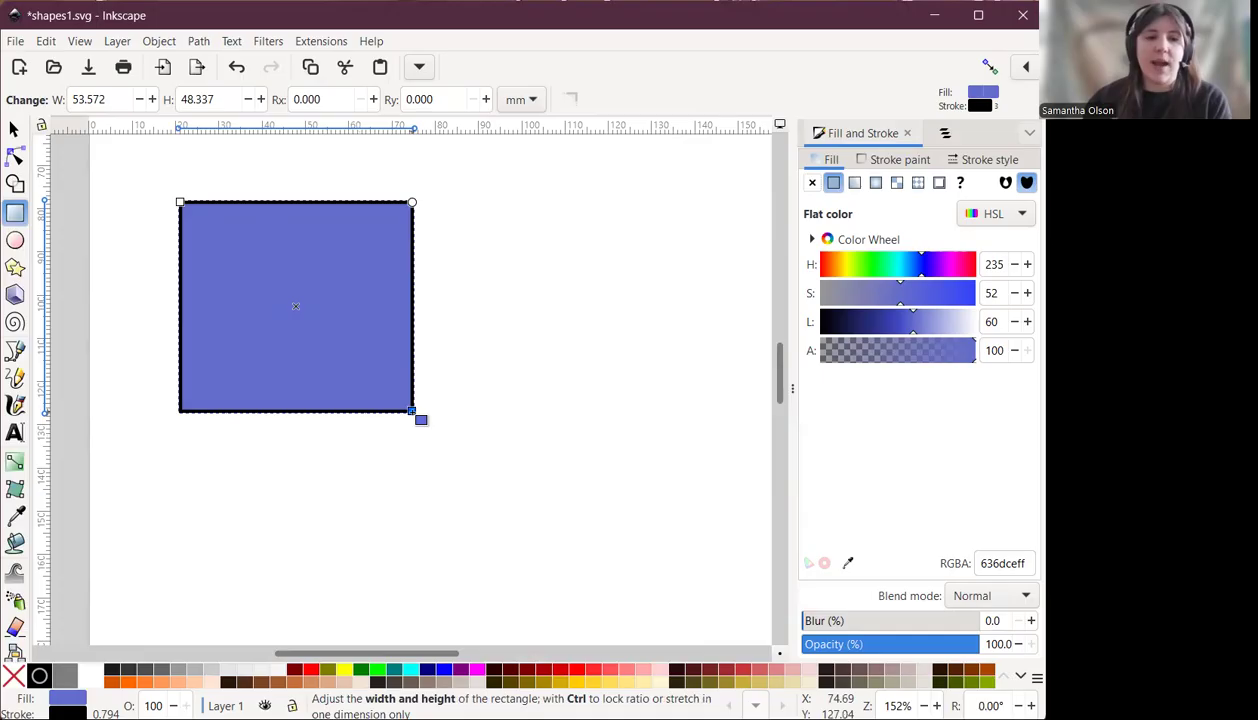
Resize the rectangle by its corner handles to about 55 × 58 mm.
drag(412, 410, 388, 419)
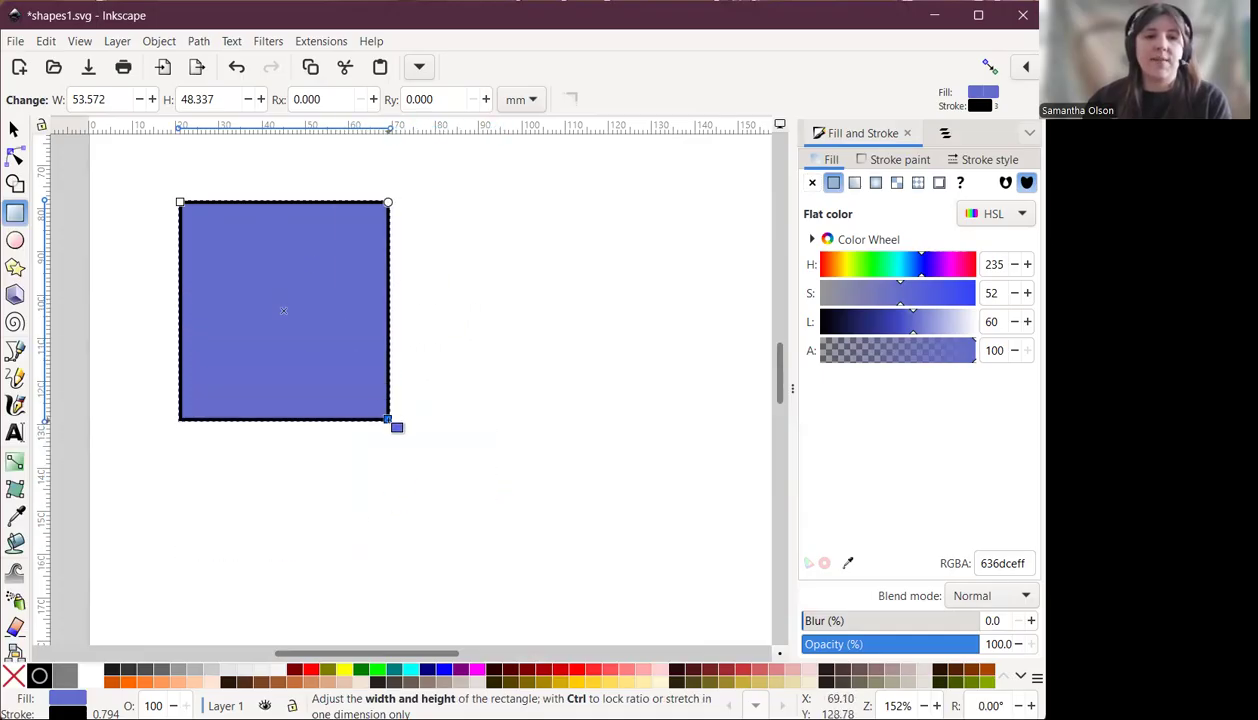
drag(180, 202, 148, 170)
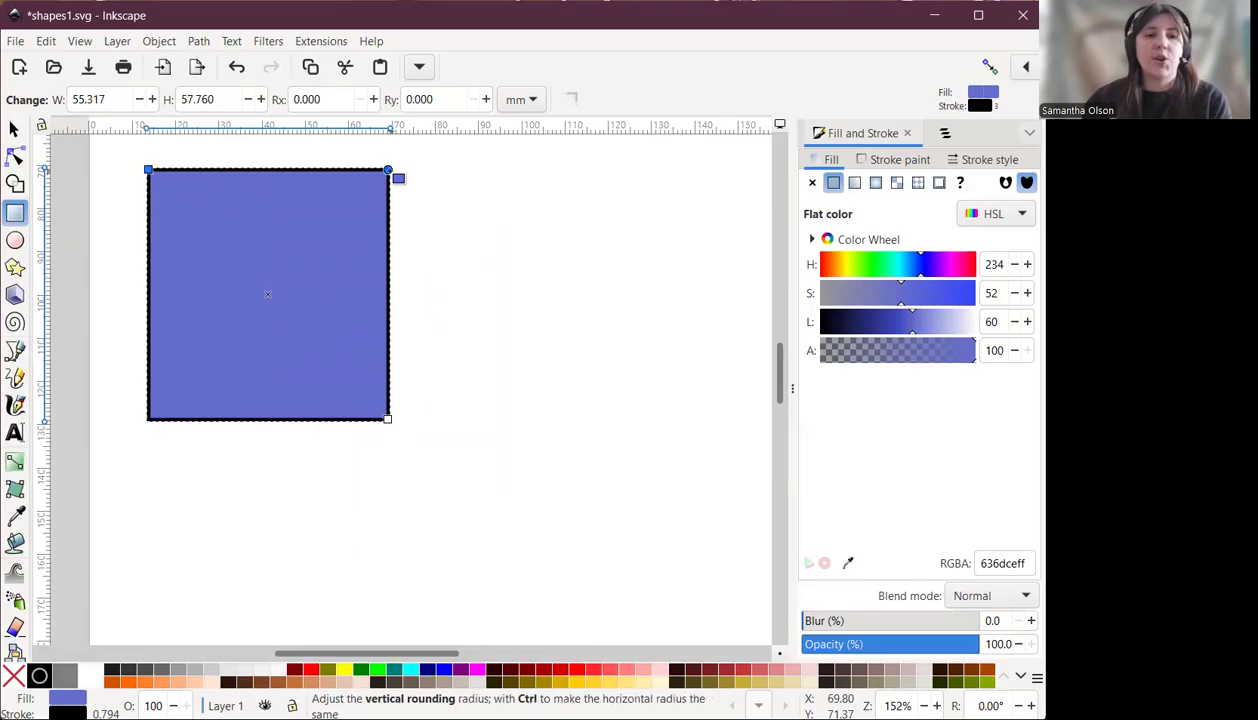
Round the rectangle's corners, then reset them to sharp corners.
drag(388, 170, 397, 196)
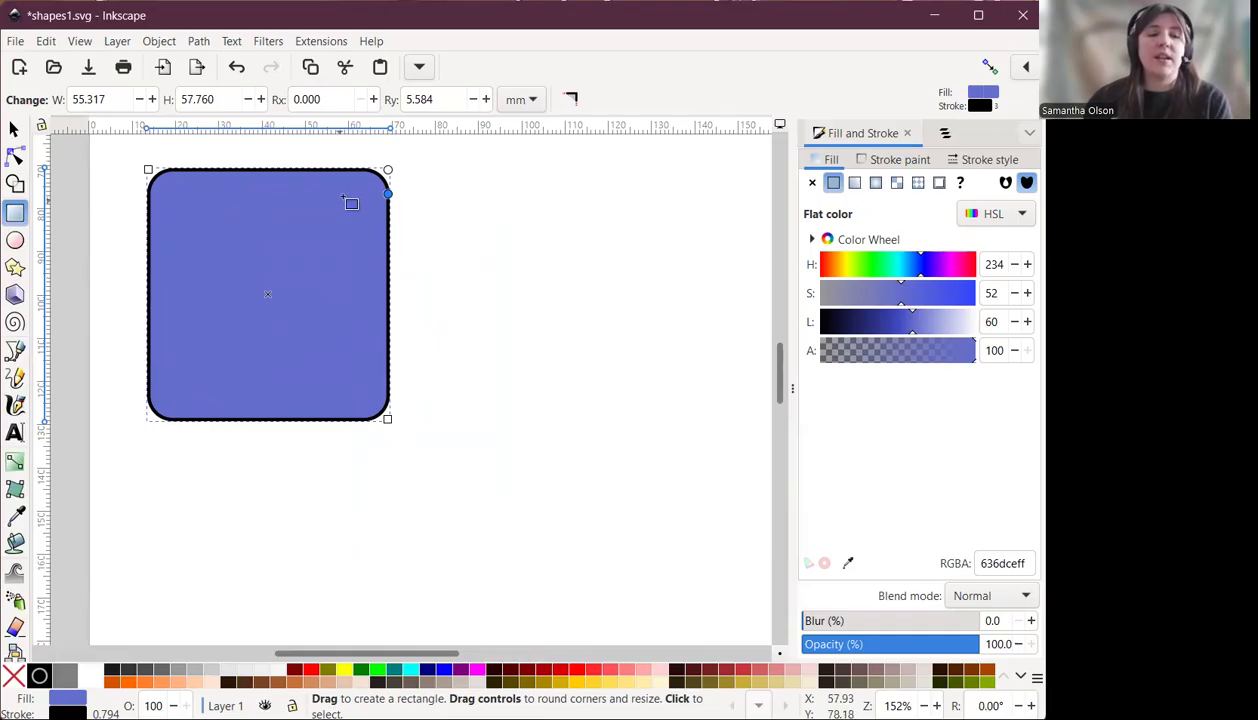
click(572, 101)
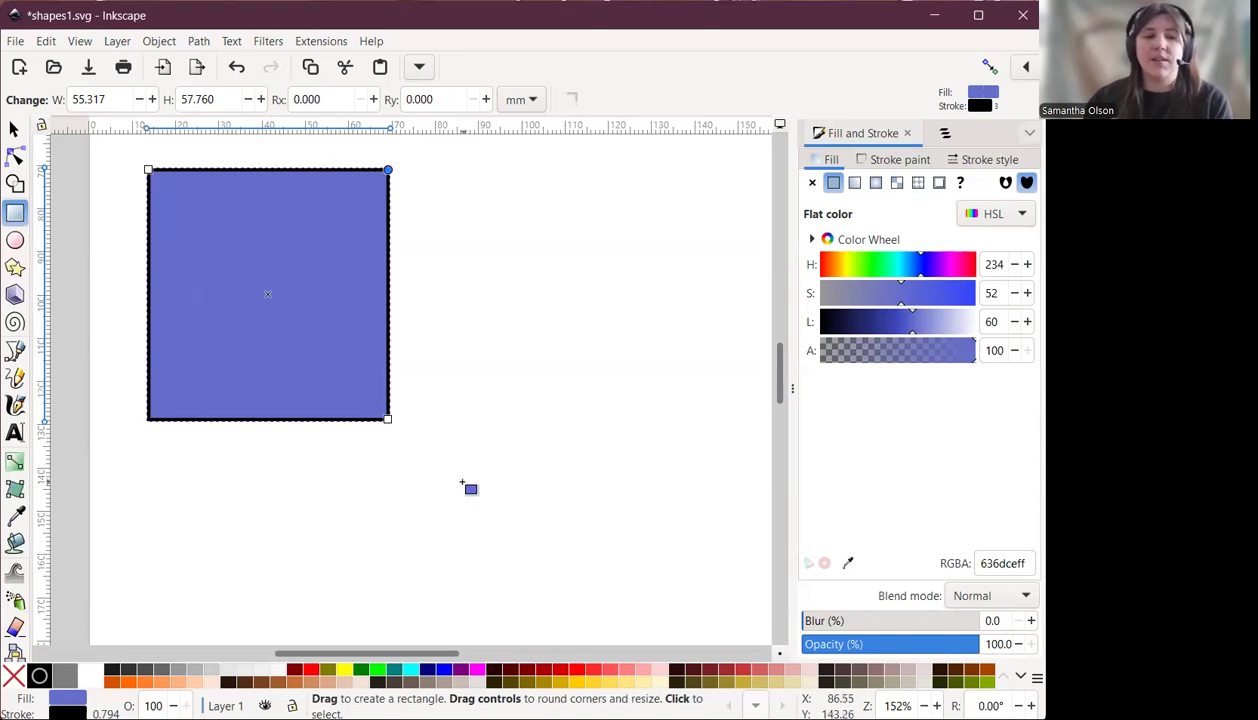
Enlarge the rectangle from its top-left corner to about 64 × 53 mm.
drag(150, 172, 113, 191)
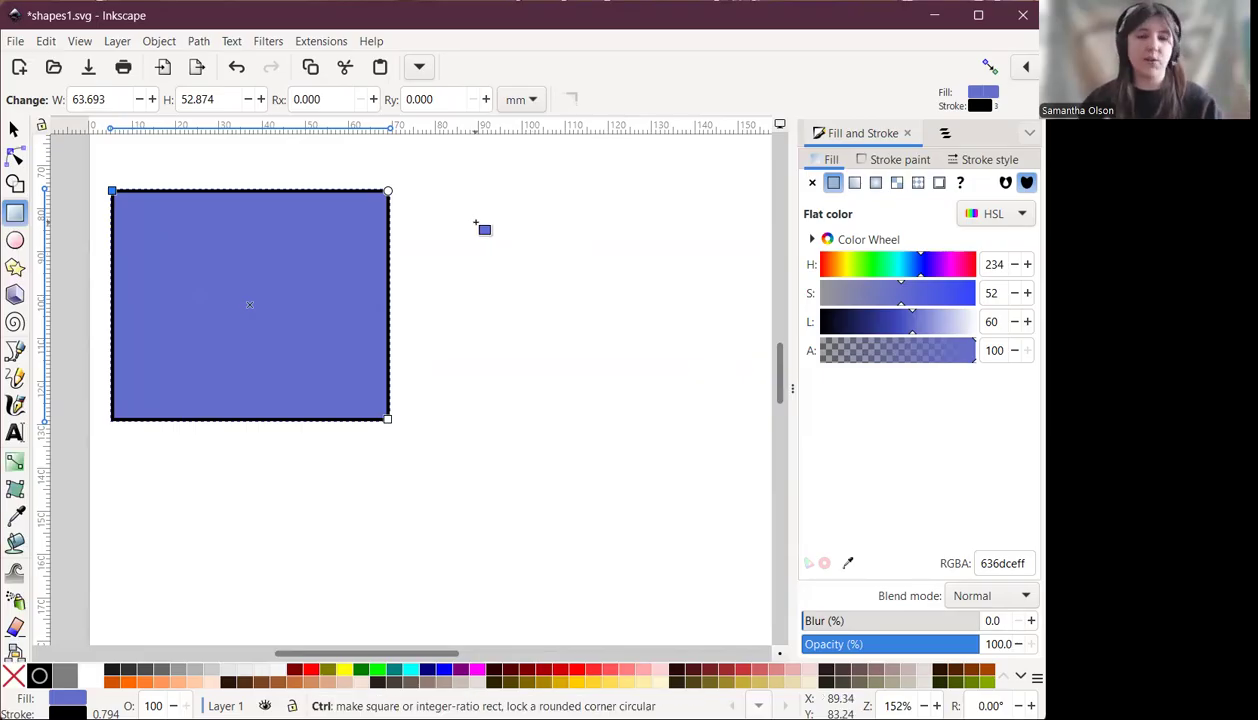
Draw a square about 40 × 40 mm beside the rectangle and fill it green with hue 113, saturation 38.
drag(446, 197, 636, 368)
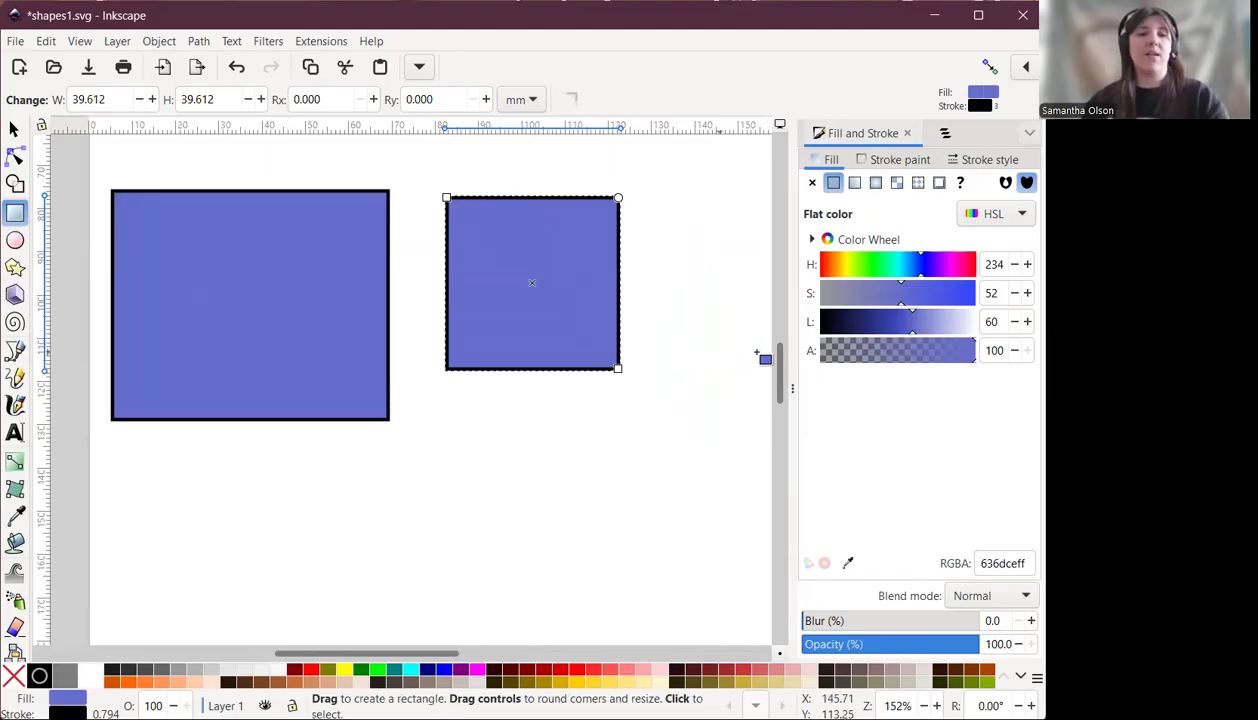
click(869, 267)
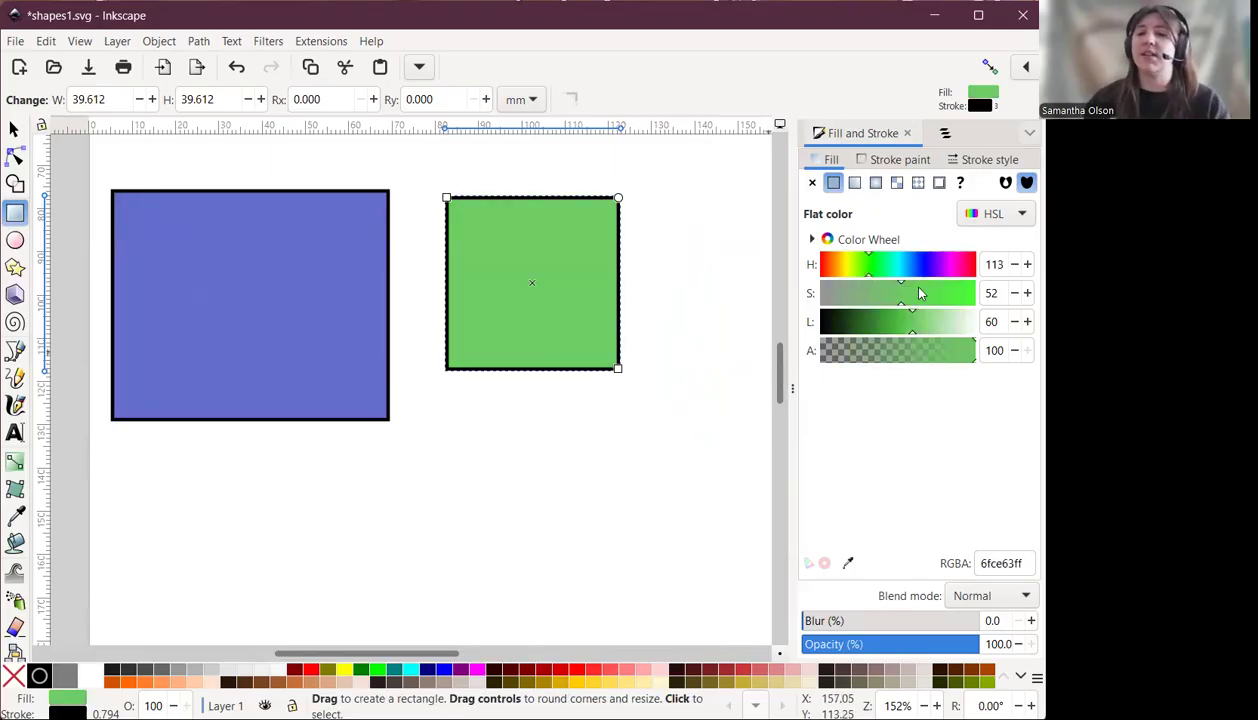
click(879, 297)
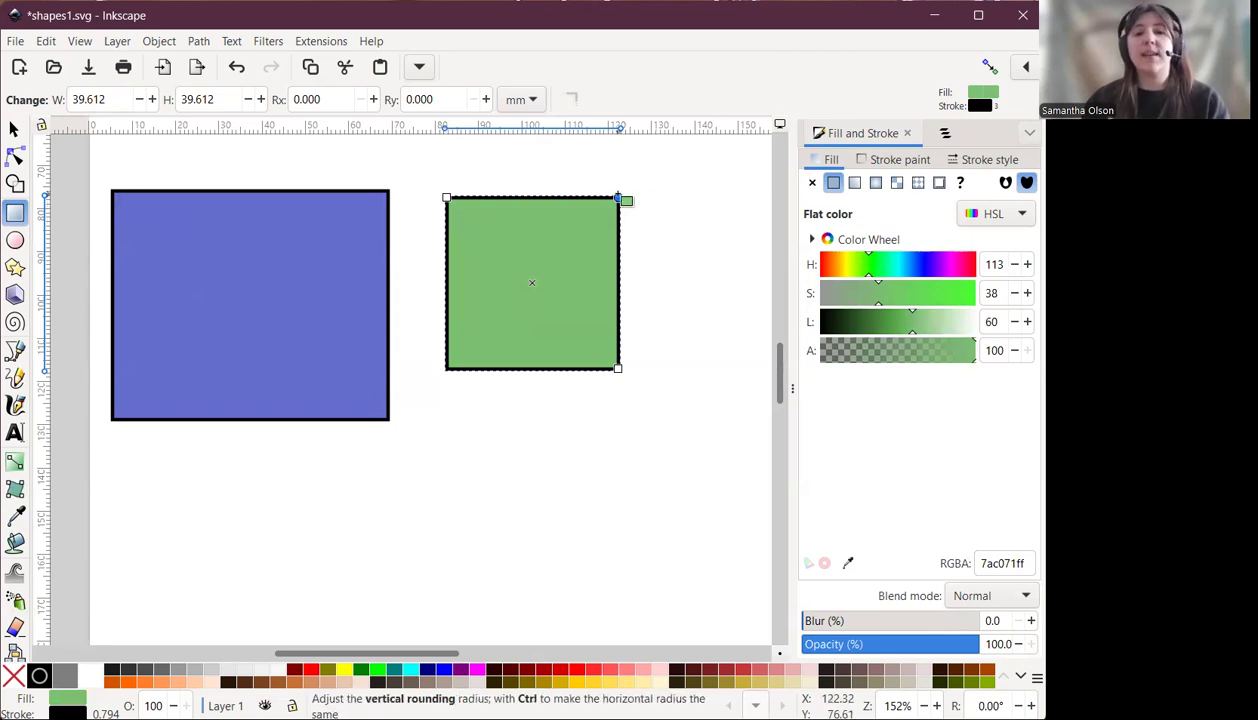
Round the square's corners to a radius of about 6.8 mm.
drag(619, 197, 621, 228)
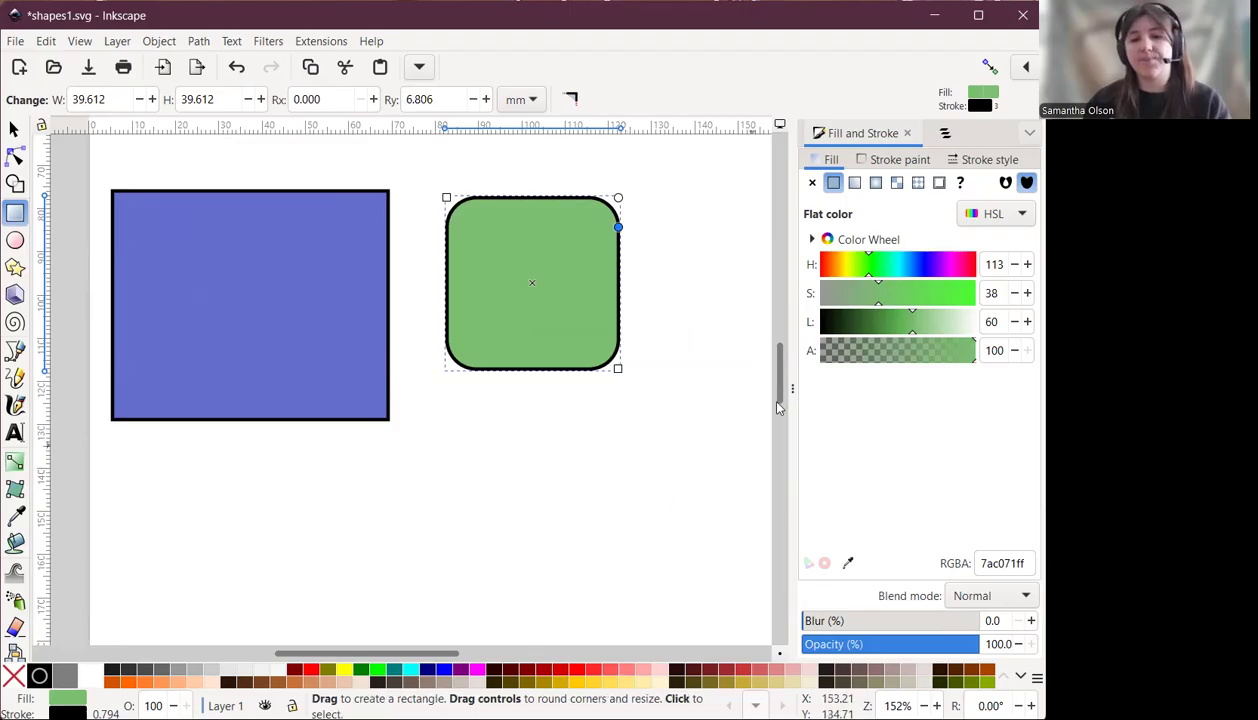
drag(779, 382, 780, 418)
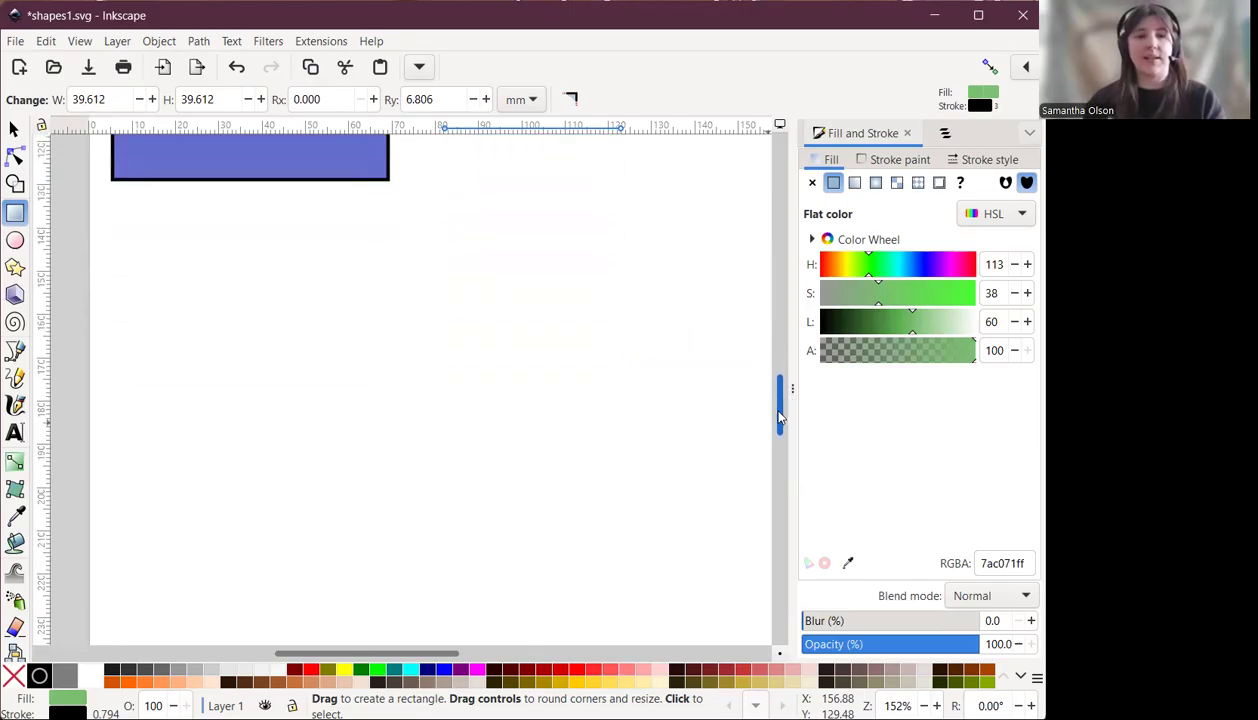
Draw an ellipse about 73 × 46 mm below the rectangle and fill it purple with hue 277.
click(15, 240)
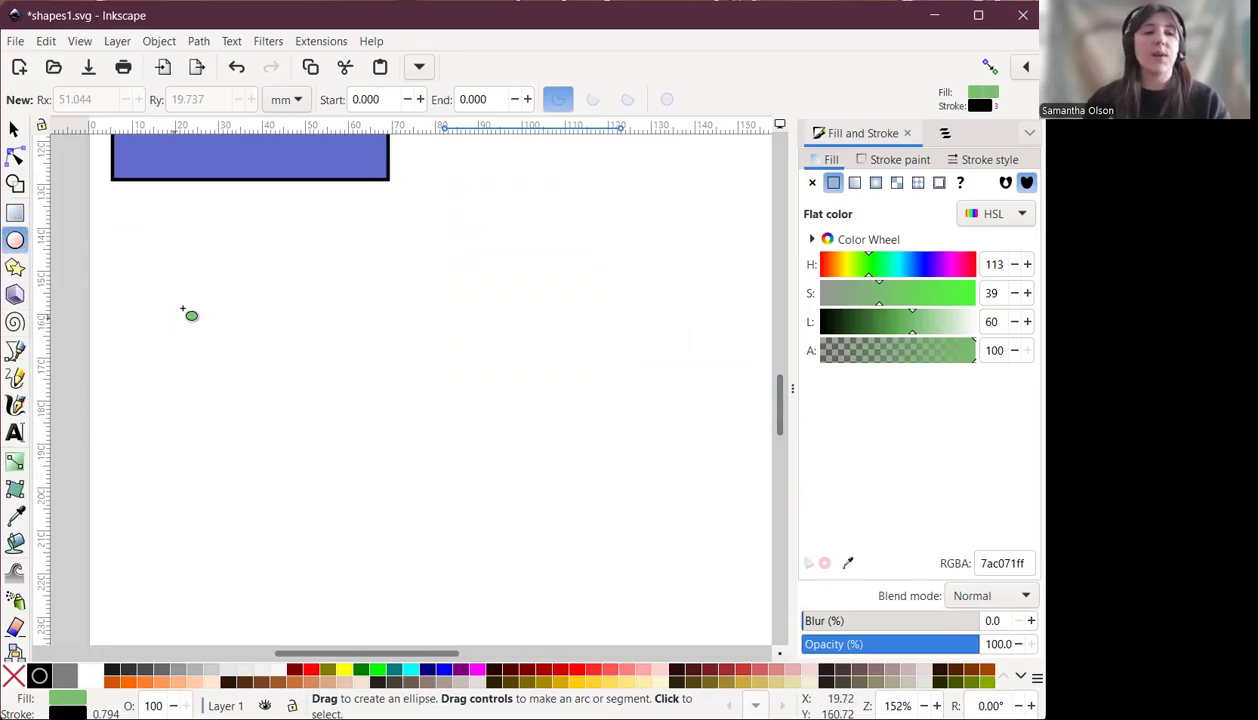
mouse_move(150, 244)
mouse_down()
mouse_move(277, 309)
mouse_move(380, 408)
mouse_move(456, 426)
mouse_move(472, 448)
mouse_up()
click(939, 266)
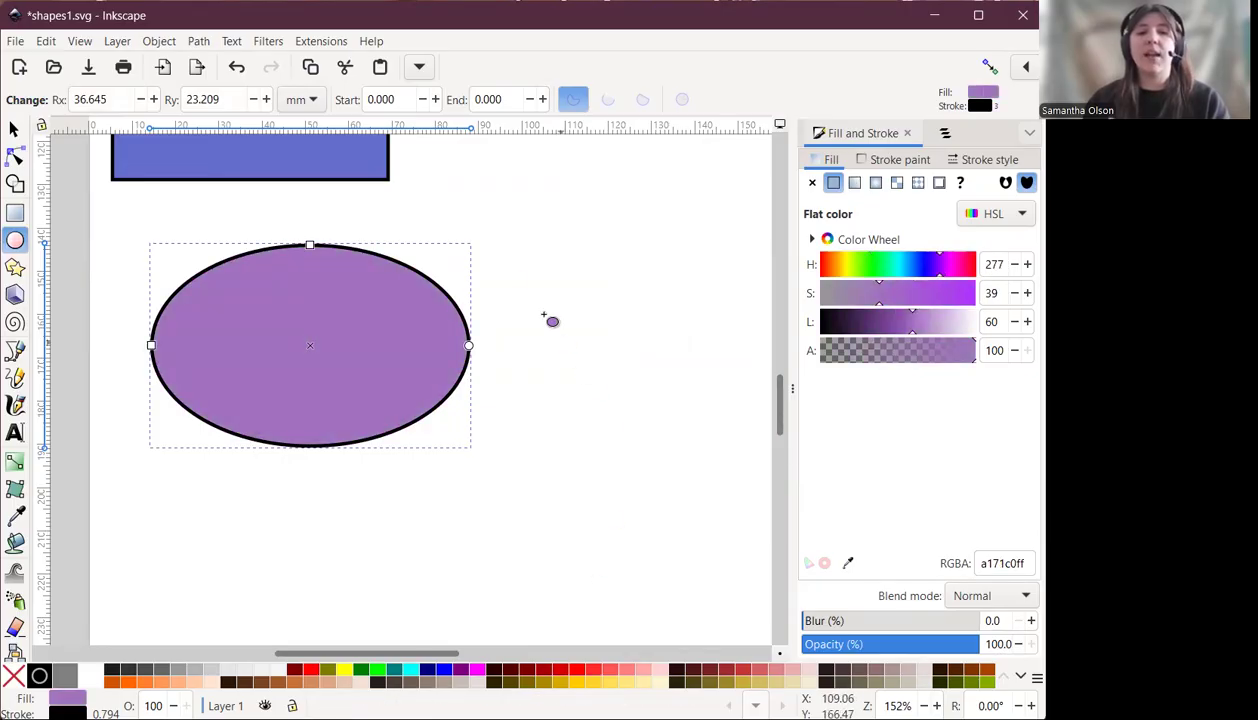
Draw a circle about 44 mm across beside the ellipse and fill it blue with hue 233.
drag(499, 237, 694, 467)
mouse_move(935, 280)
mouse_down()
mouse_move(903, 276)
mouse_move(920, 274)
mouse_up()
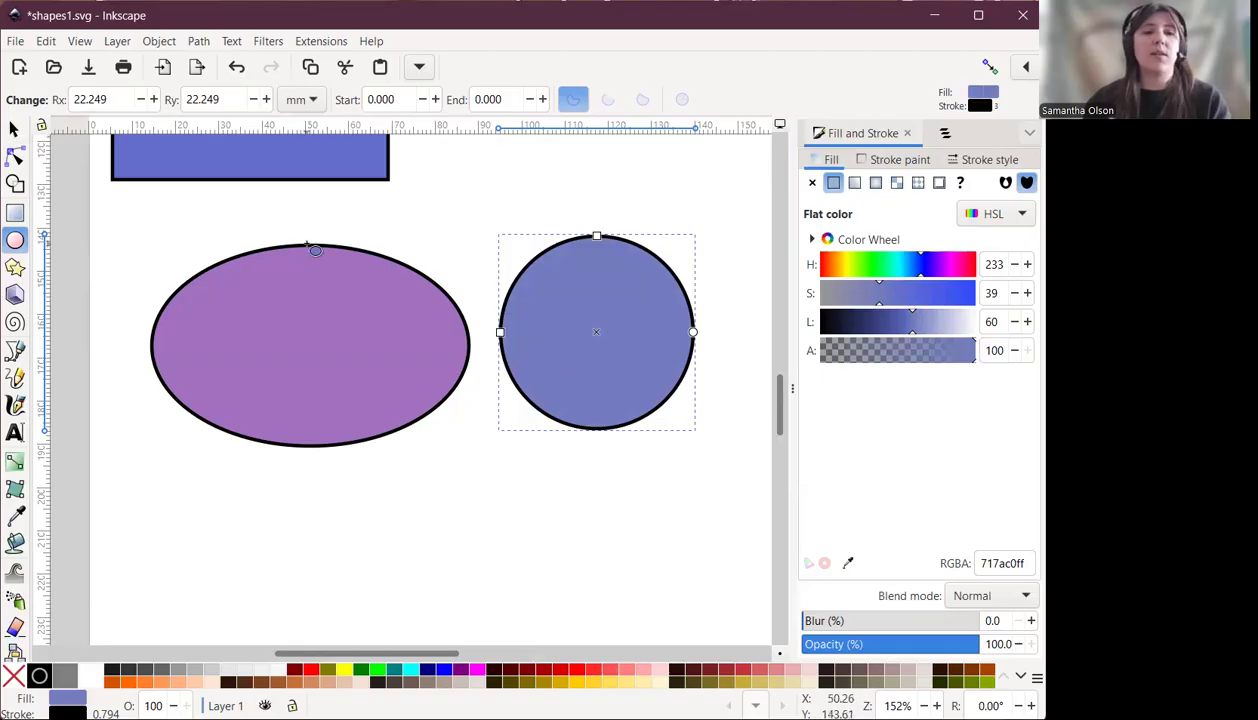
Resize the purple ellipse with its height and width handles to about 70 × 44 mm.
click(333, 318)
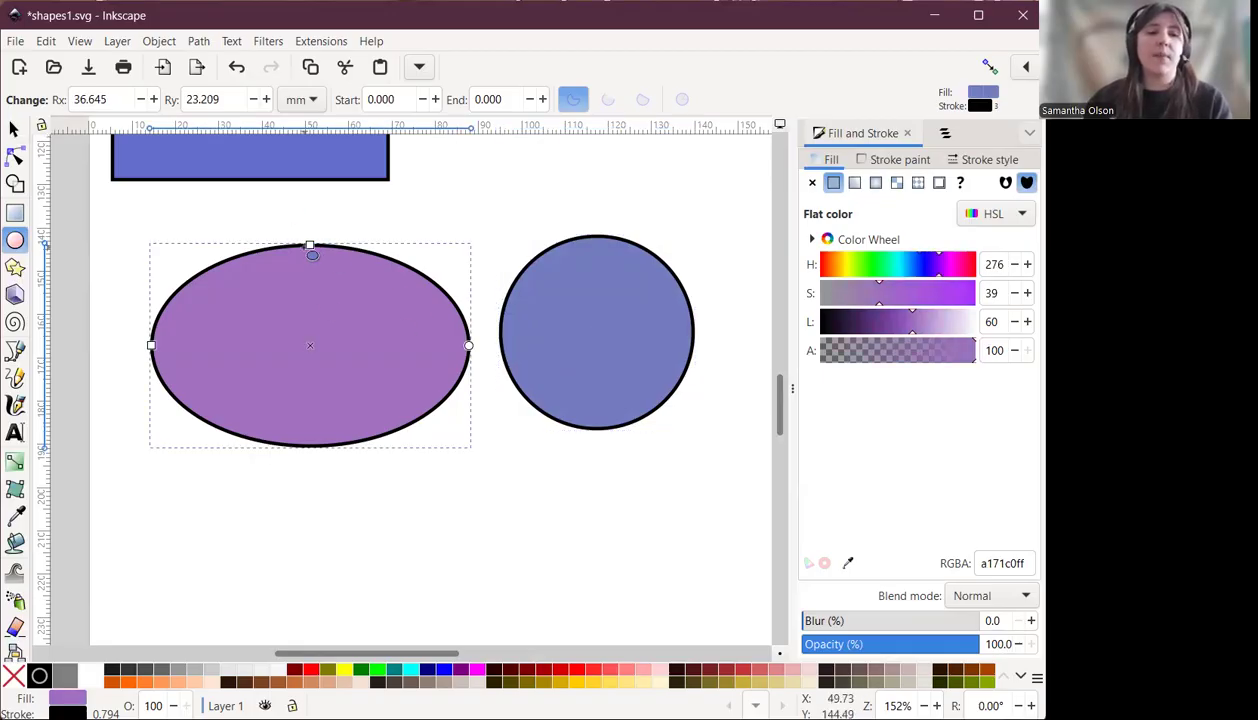
mouse_move(312, 250)
mouse_down()
mouse_move(322, 162)
mouse_move(310, 249)
mouse_up()
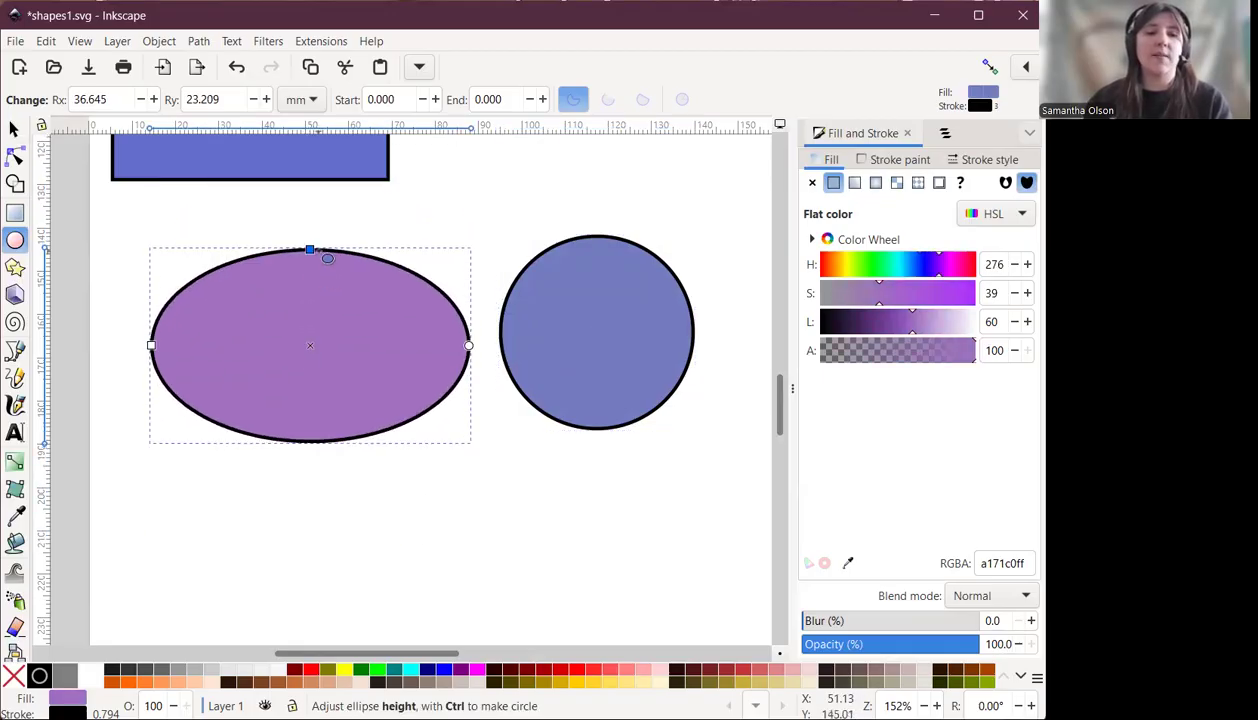
mouse_move(151, 346)
mouse_down()
mouse_move(73, 348)
mouse_move(199, 346)
mouse_move(160, 362)
mouse_up()
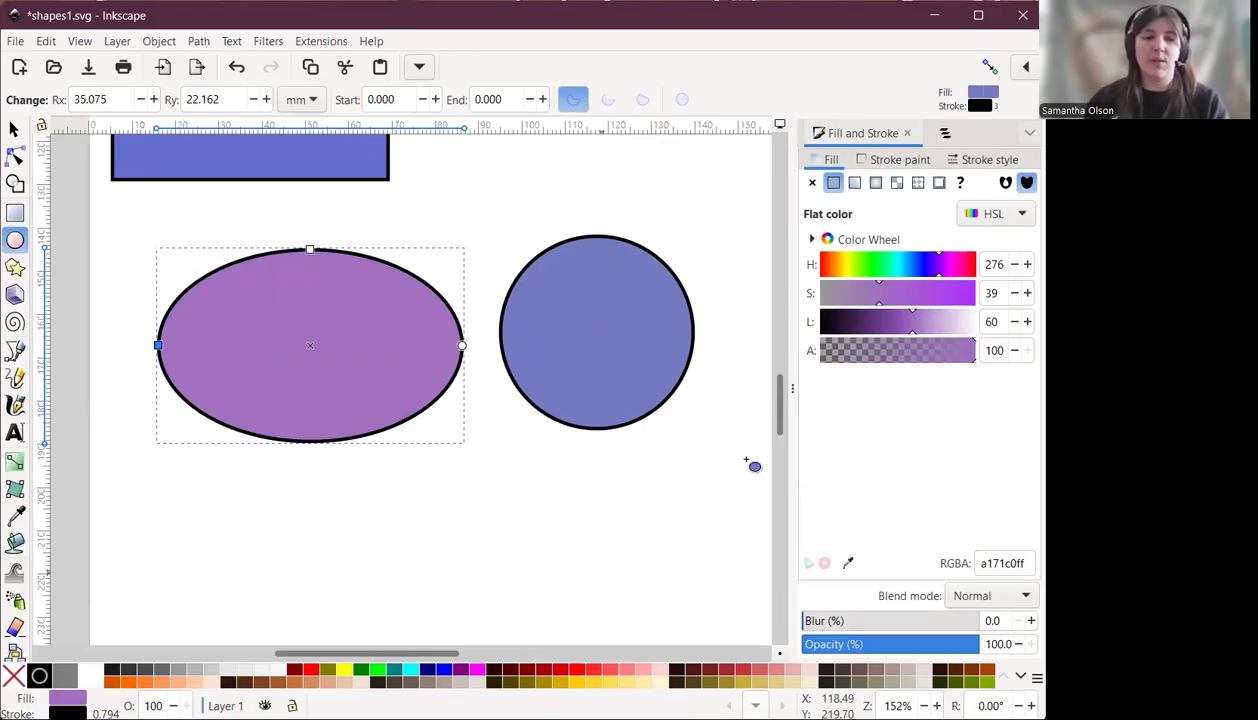
Draw an ellipse about 56 × 53 mm below the purple one and fill it tan with hue 31.
scroll(783, 401, down, 5)
drag(186, 302, 431, 534)
drag(842, 268, 833, 264)
Draw an ellipse about 60 × 53 mm beside the tan one and fill it pink with hue 325.
drag(503, 309, 767, 544)
drag(966, 264, 962, 276)
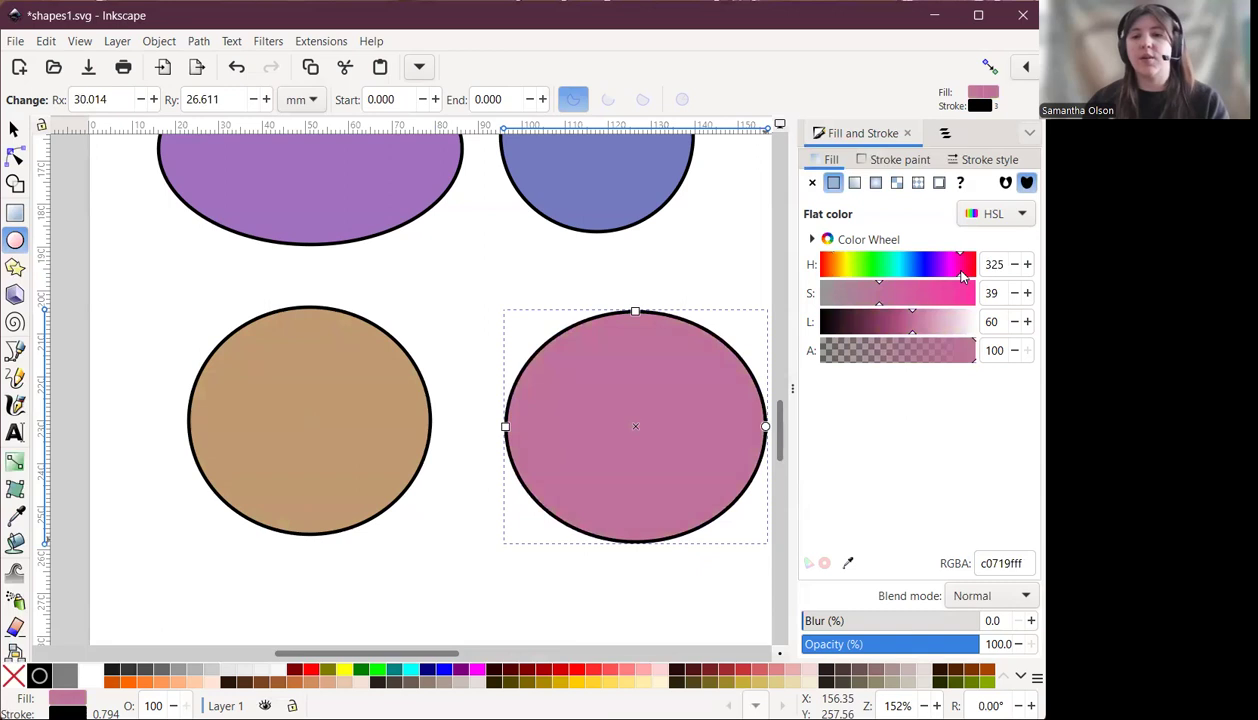
Turn the pink ellipse into a segment by moving its end point to about 245°.
drag(441, 654, 452, 654)
scroll(590, 315, up, 2)
scroll(612, 174, down, 1)
scroll(550, 197, up, 1)
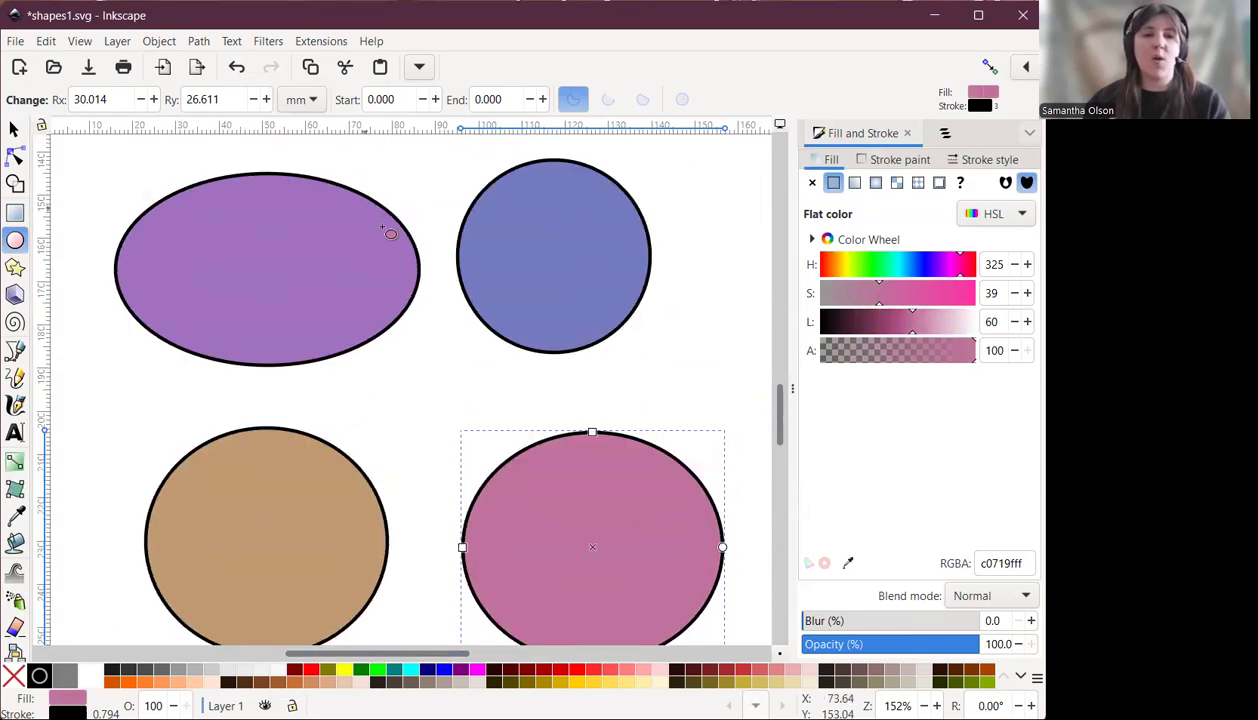
scroll(760, 437, down, 2)
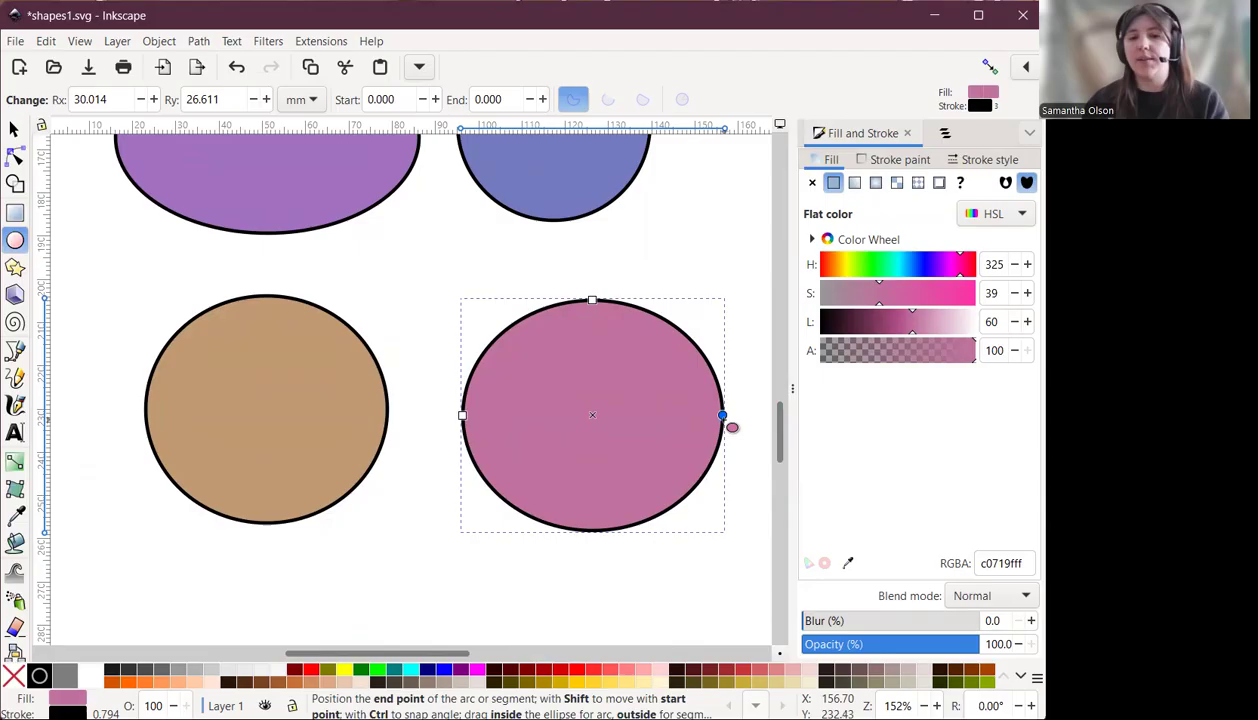
drag(722, 416, 549, 333)
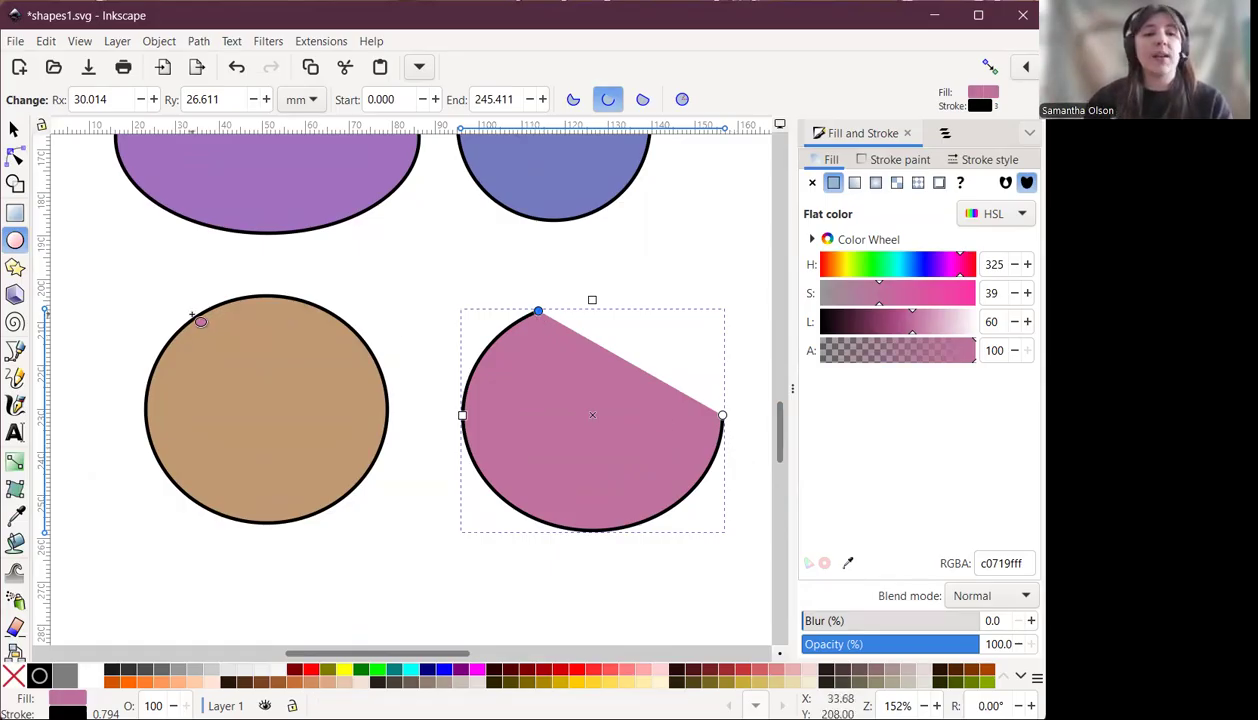
Cut the tan ellipse into a segment, then reset it to a whole ellipse.
click(236, 299)
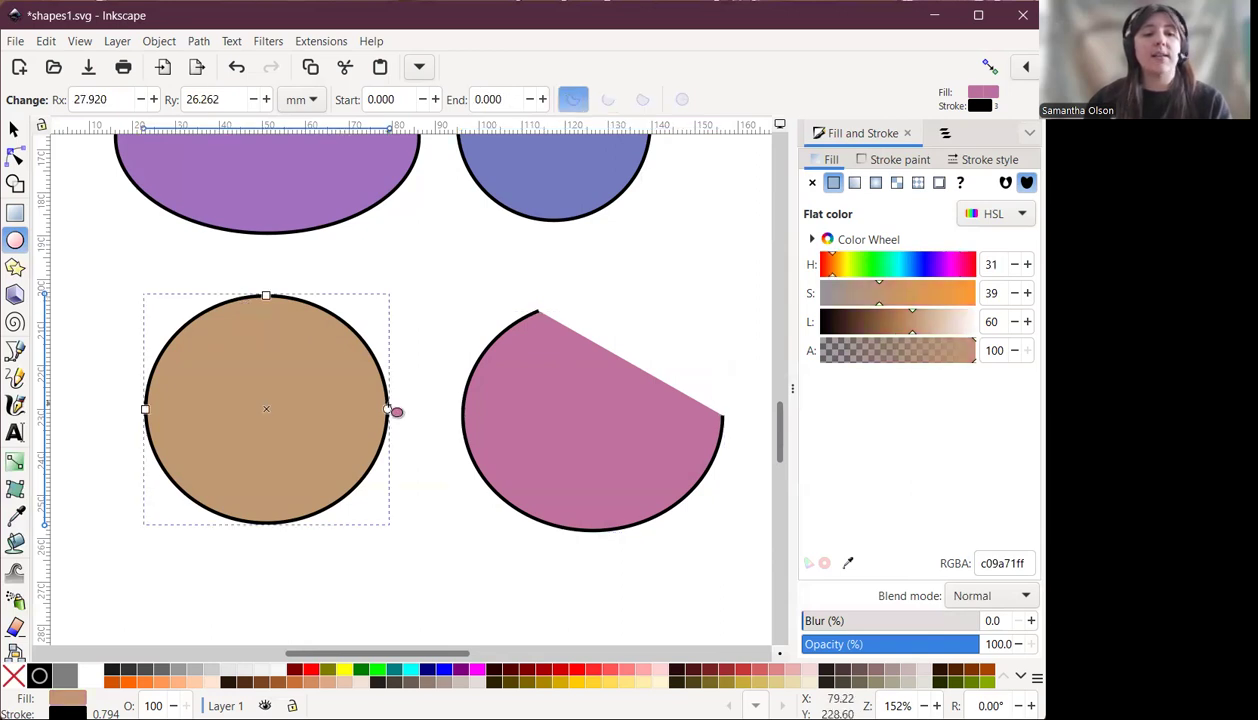
drag(388, 409, 240, 352)
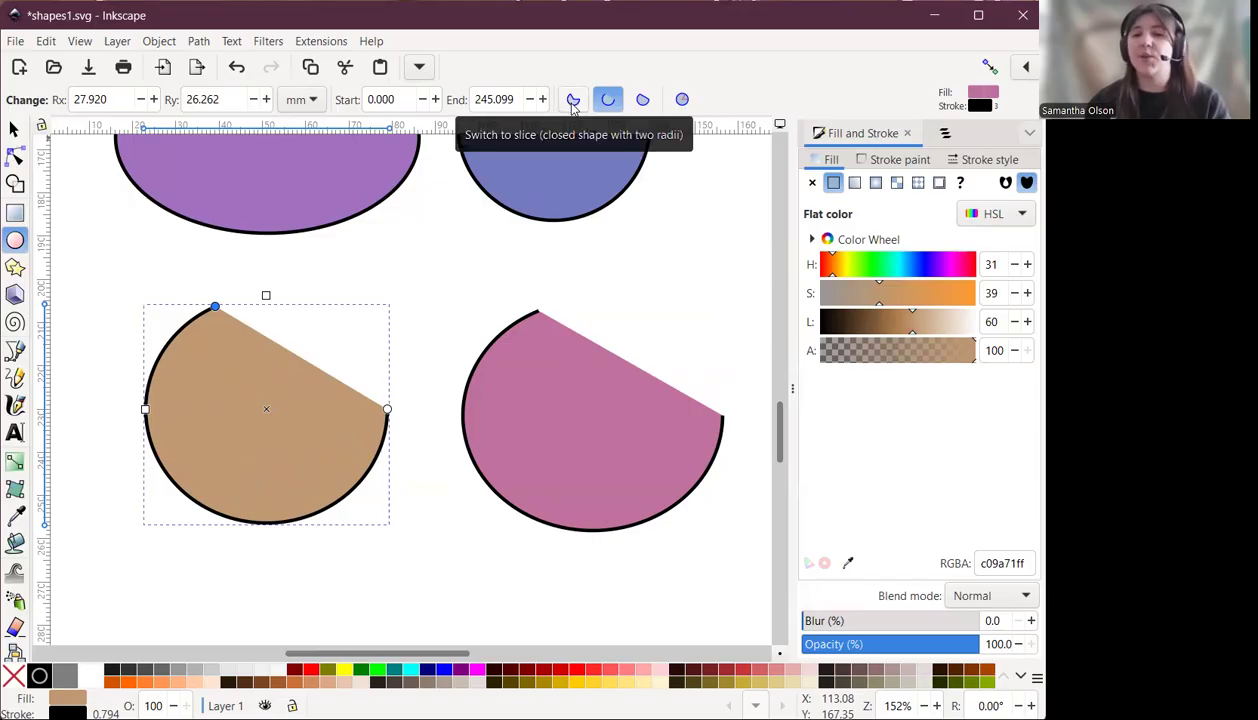
click(684, 101)
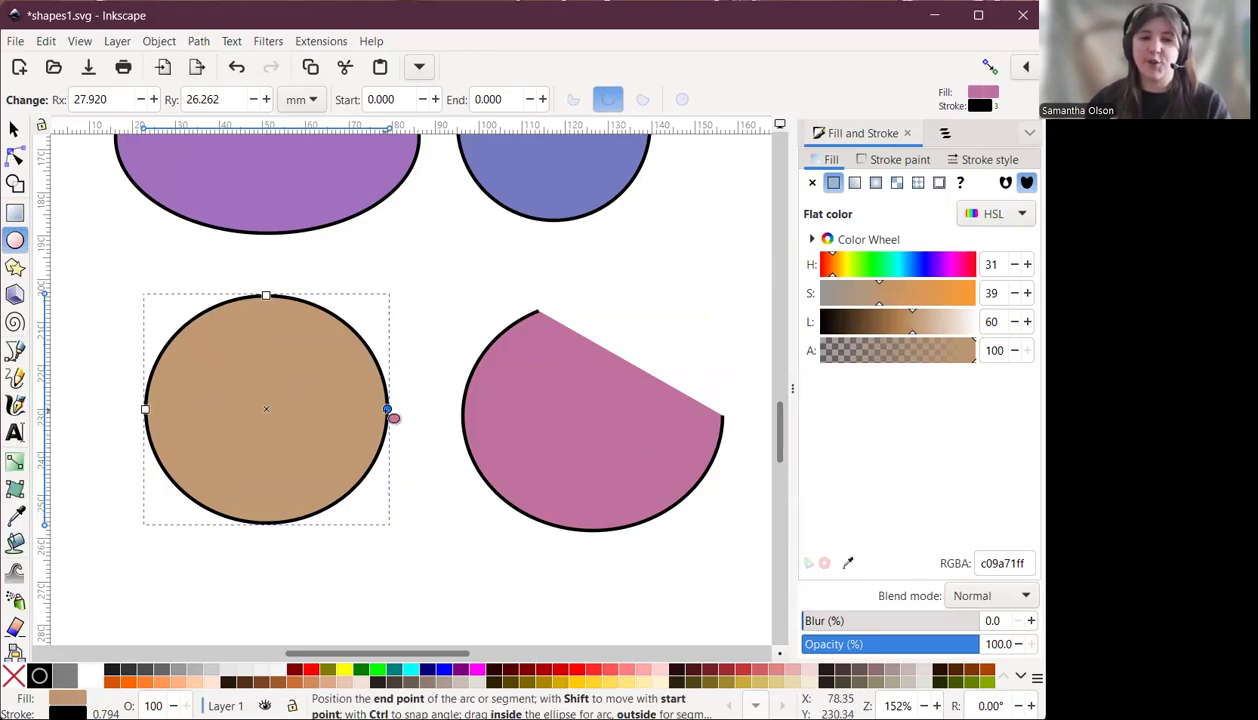
Set the tan ellipse's end point to about 227° and switch it between the chord and open arc styles.
drag(388, 411, 254, 398)
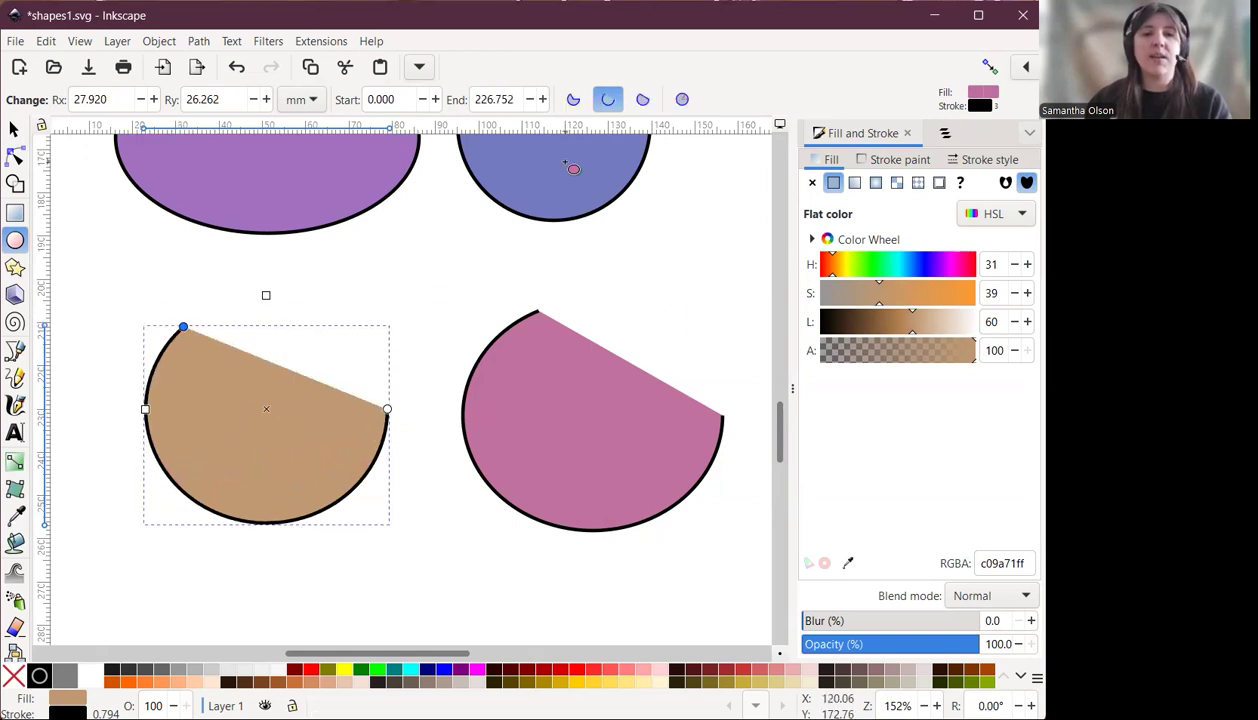
click(644, 102)
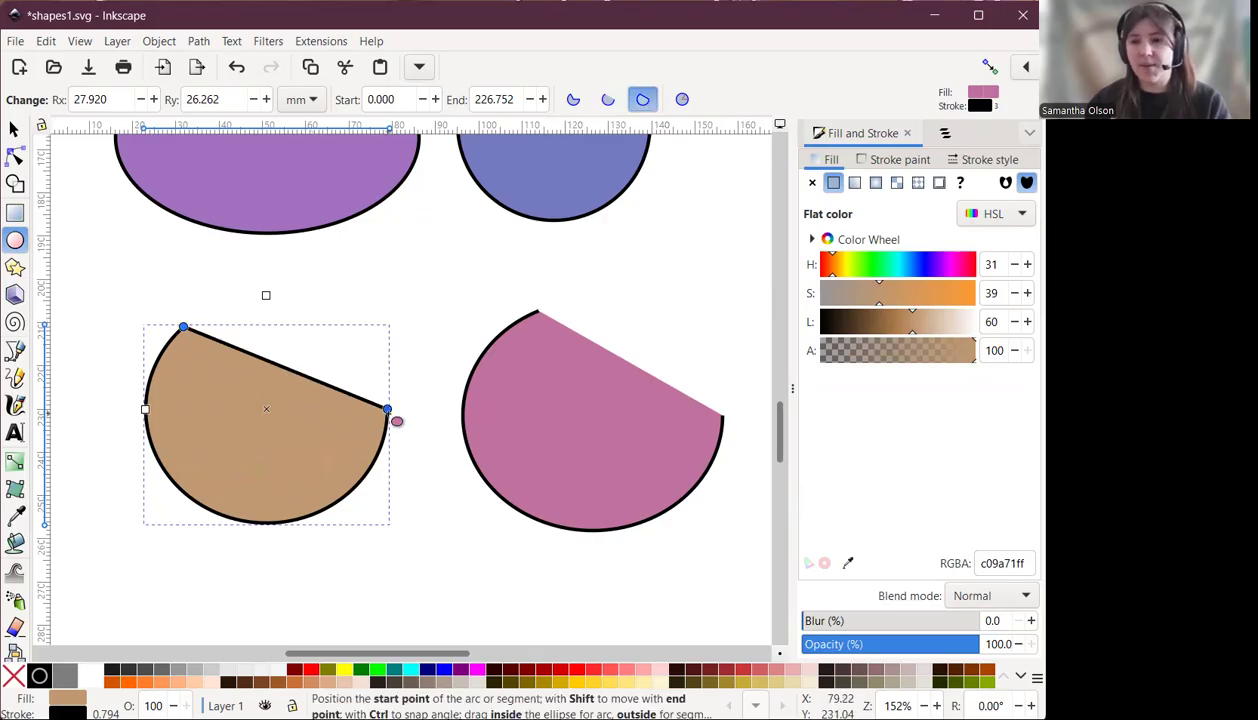
click(608, 99)
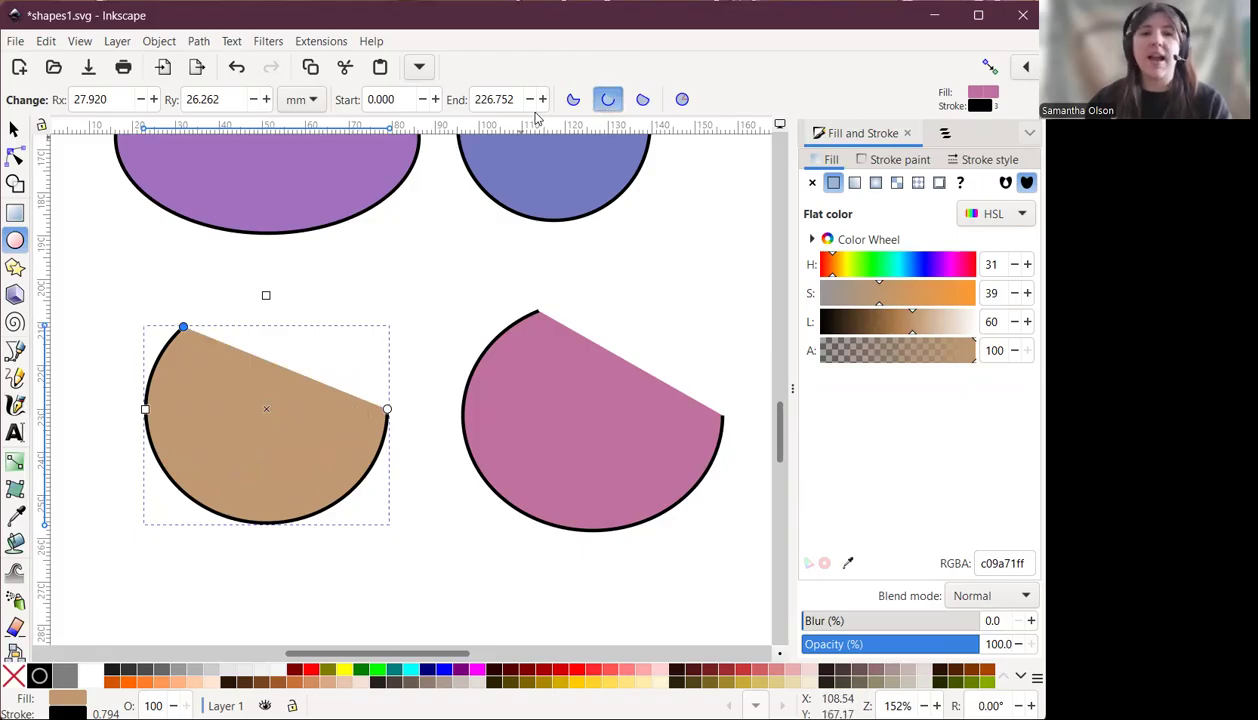
Make the tan ellipse a pie slice with its end point at about 298°.
click(574, 100)
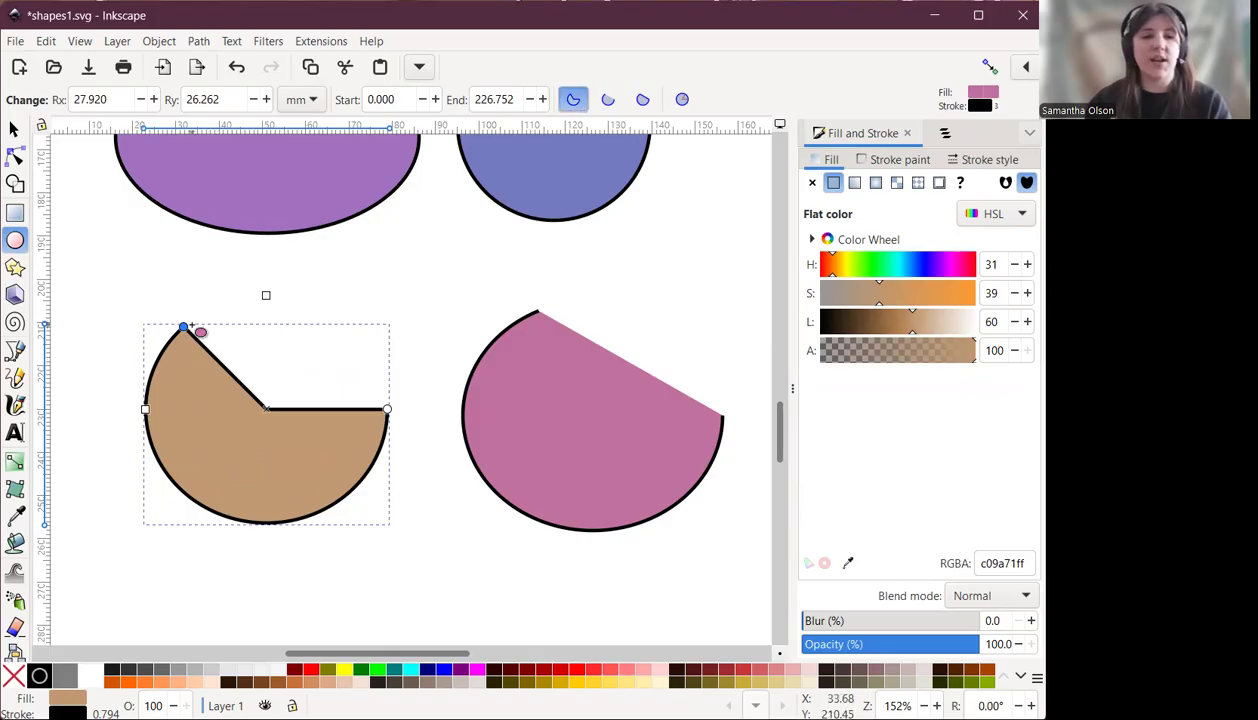
drag(184, 327, 325, 316)
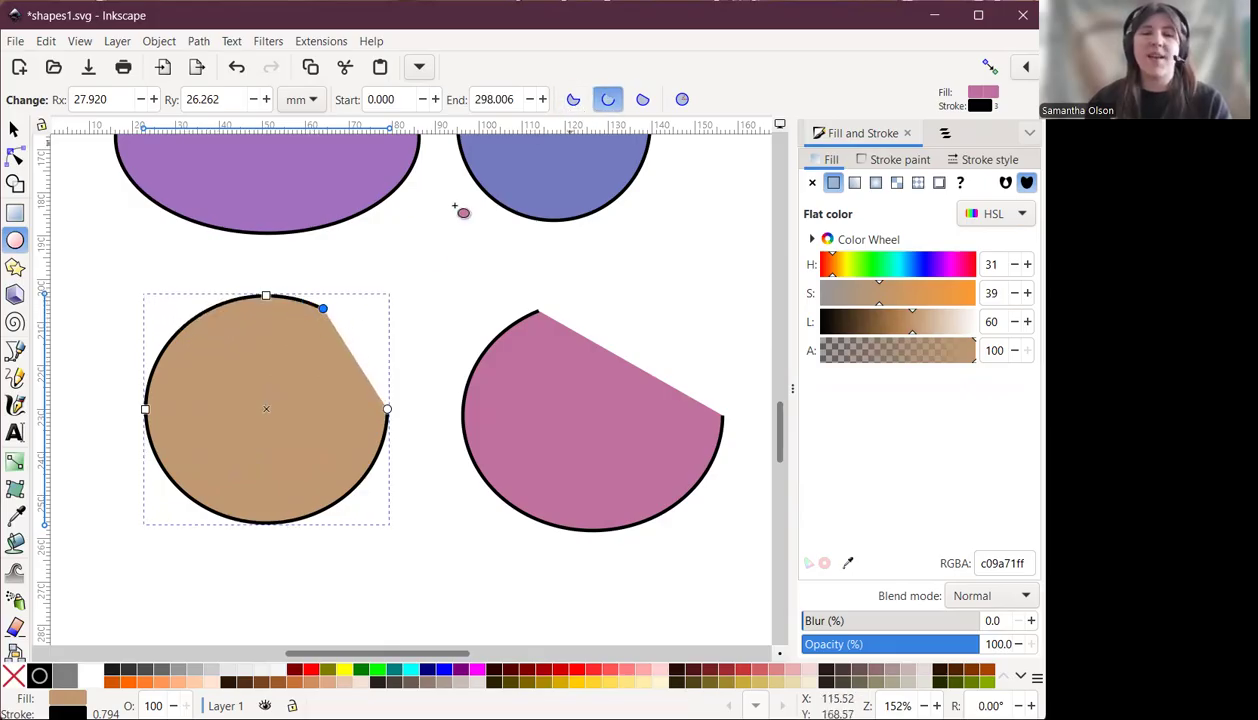
click(573, 101)
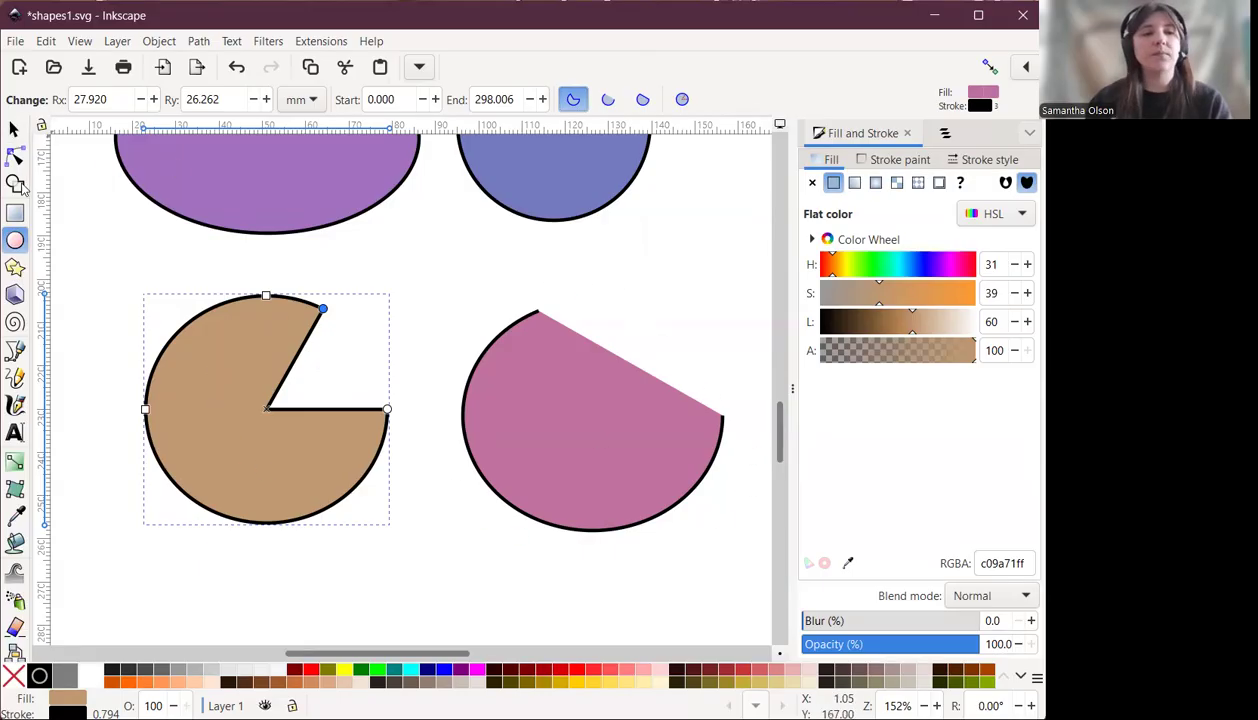
Save the shapes1.svg document.
drag(424, 654, 422, 654)
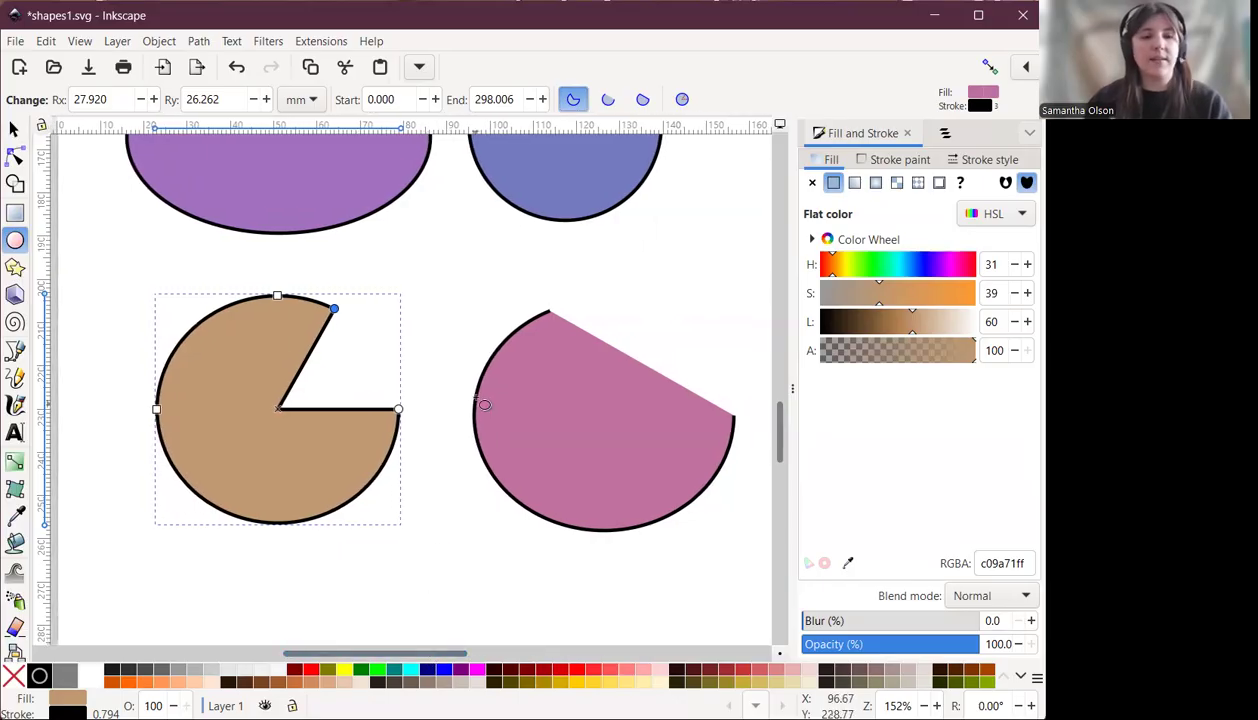
scroll(484, 404, up, 3)
ctrl+scroll(484, 404, down, 2)
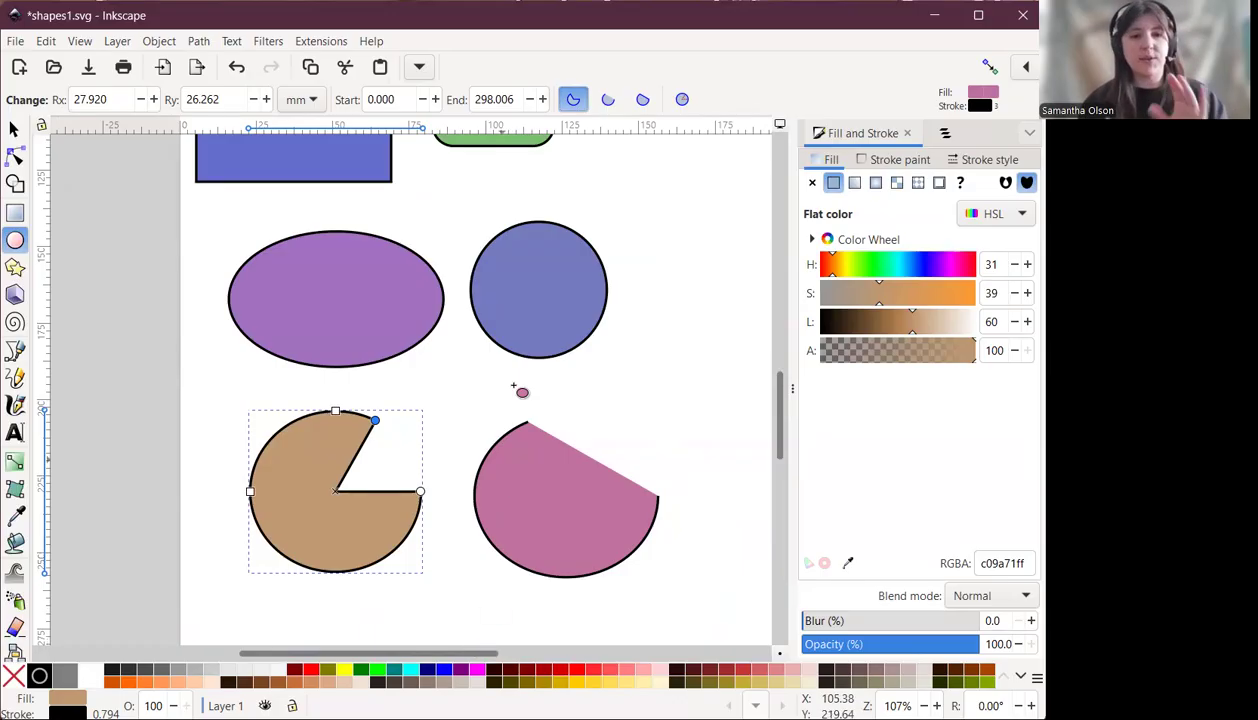
scroll(509, 330, up, 4)
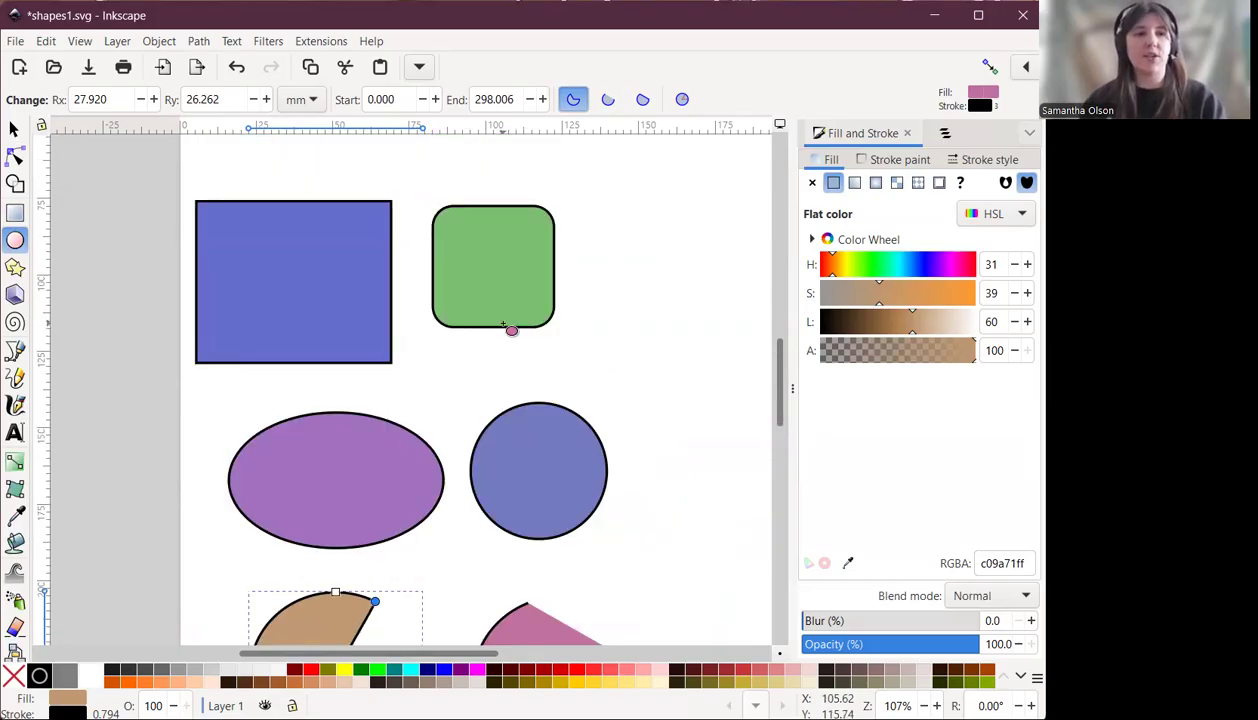
scroll(509, 330, down, 1)
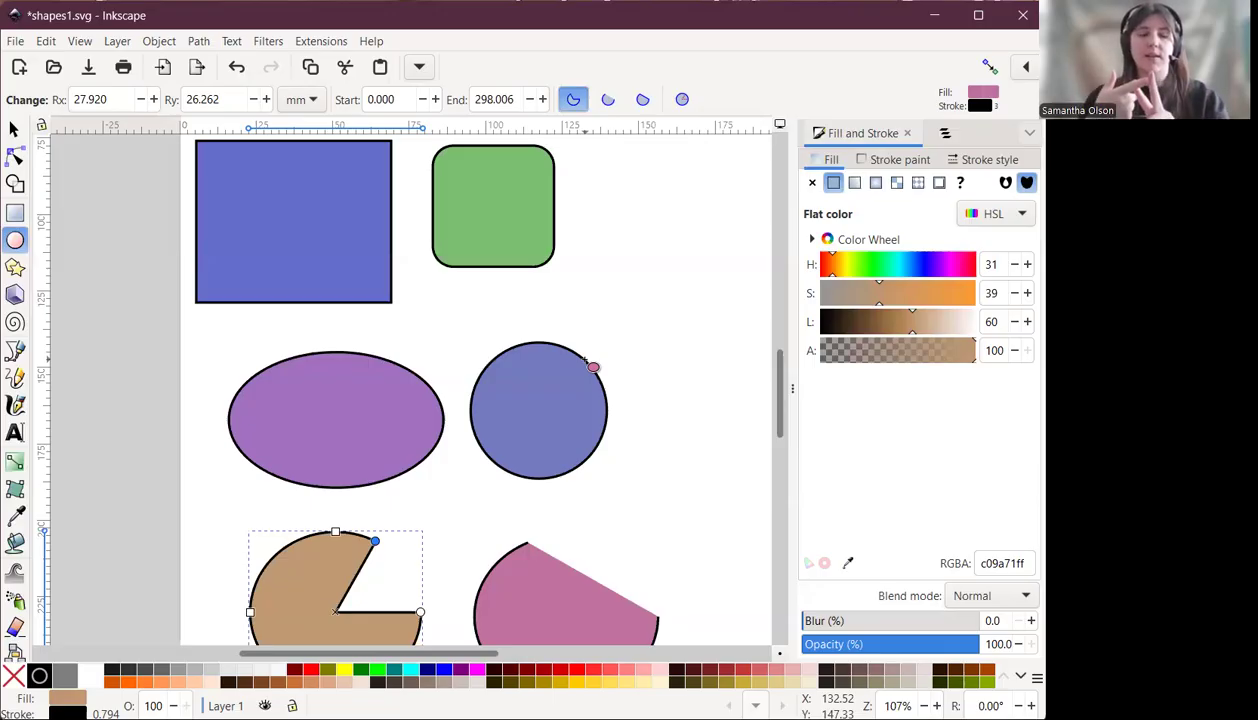
key(ctrl+s)
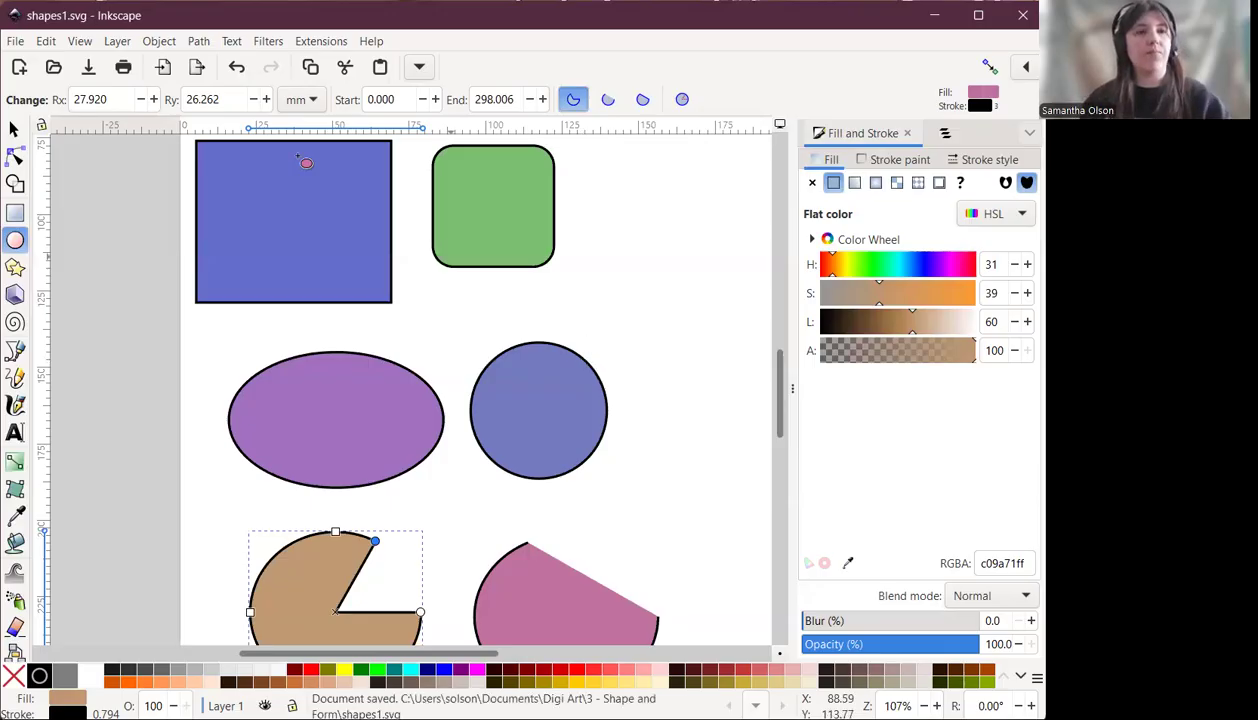
Create a new document and maximize its window.
click(15, 42)
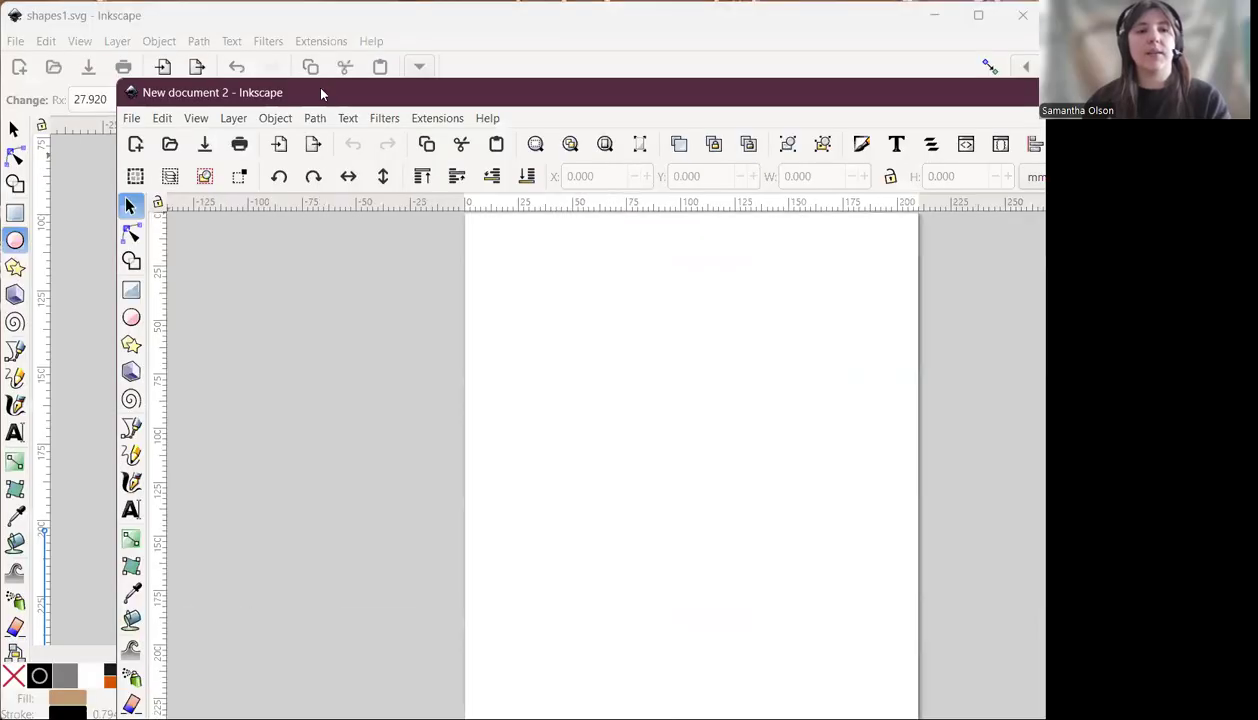
drag(117, 81, 575, 324)
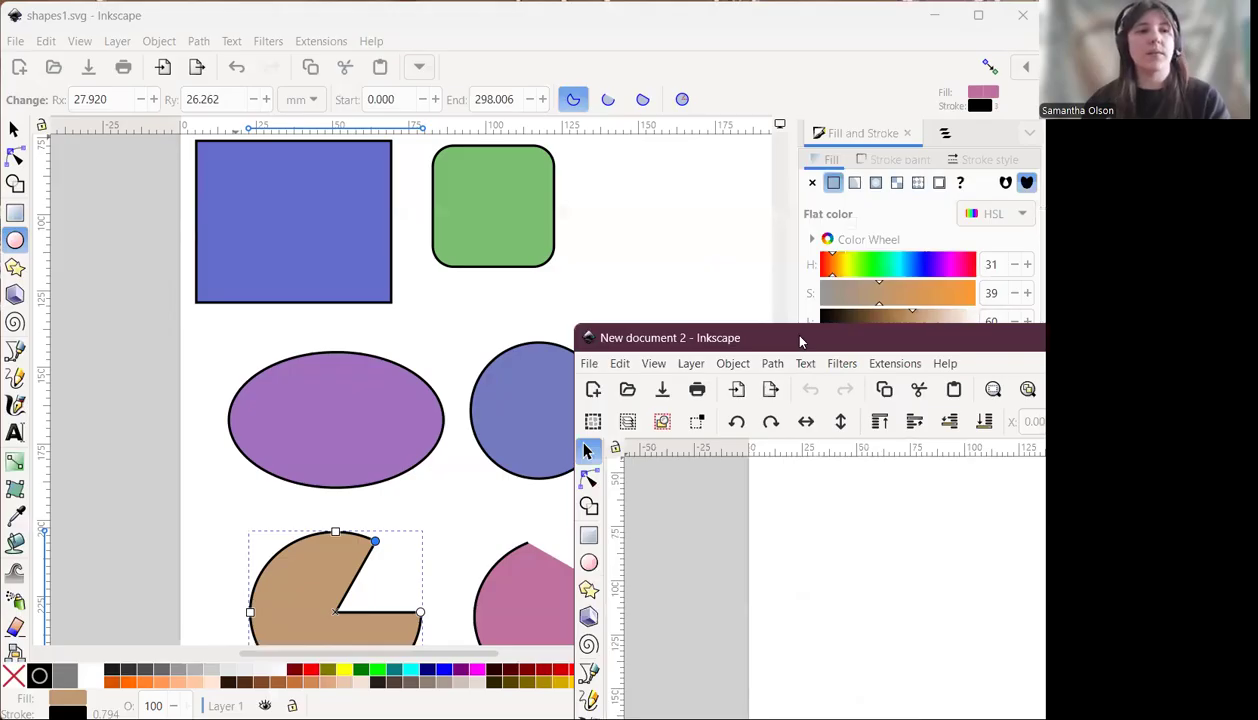
drag(804, 340, 230, 18)
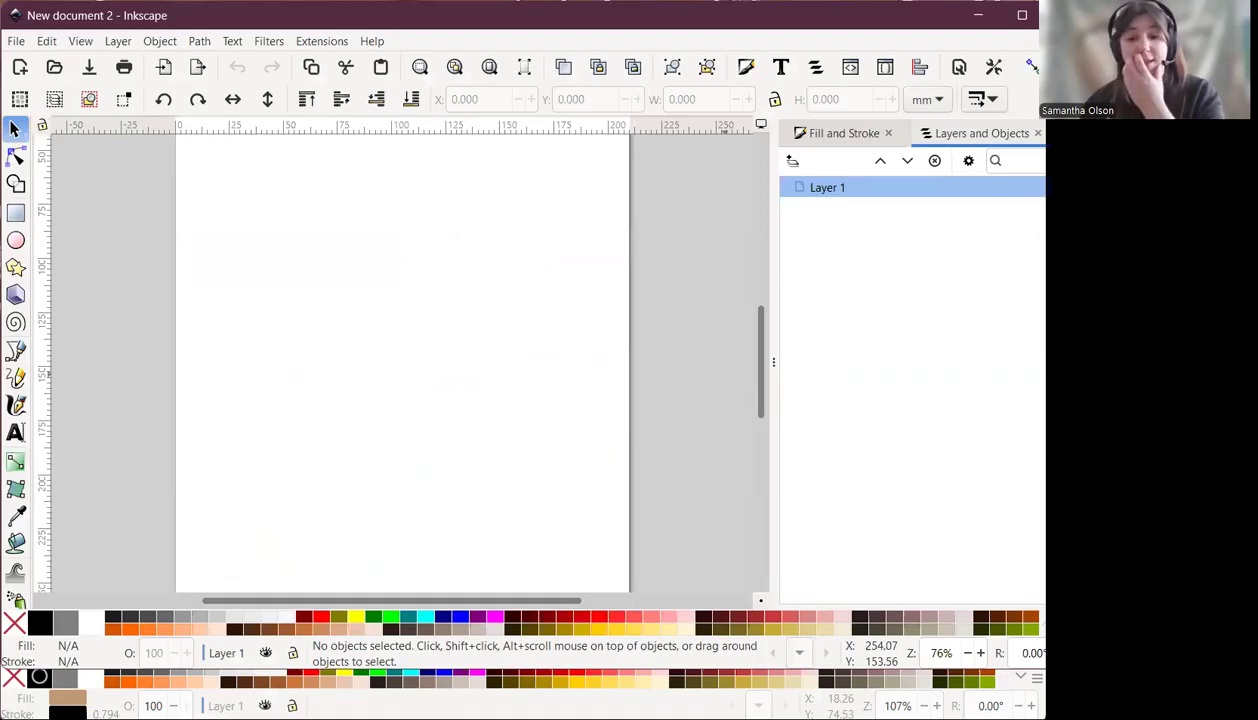
click(1022, 15)
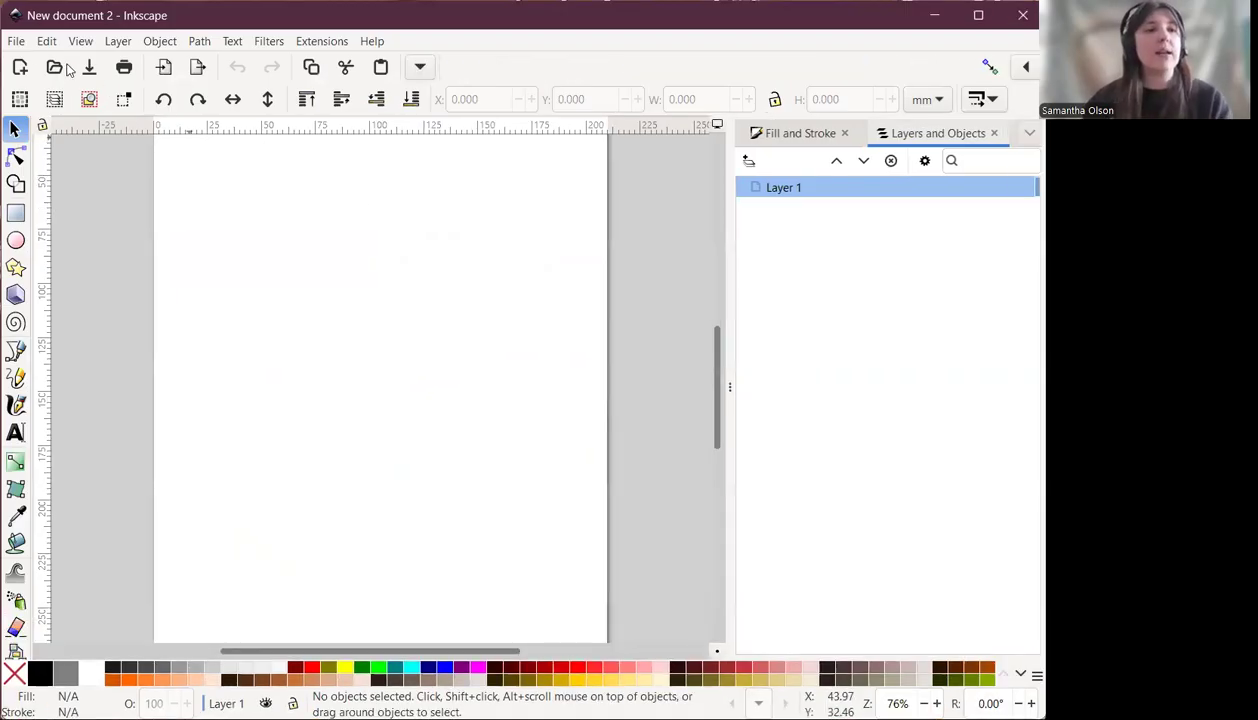
Save the new document as shapes2.svg in the same folder.
click(15, 42)
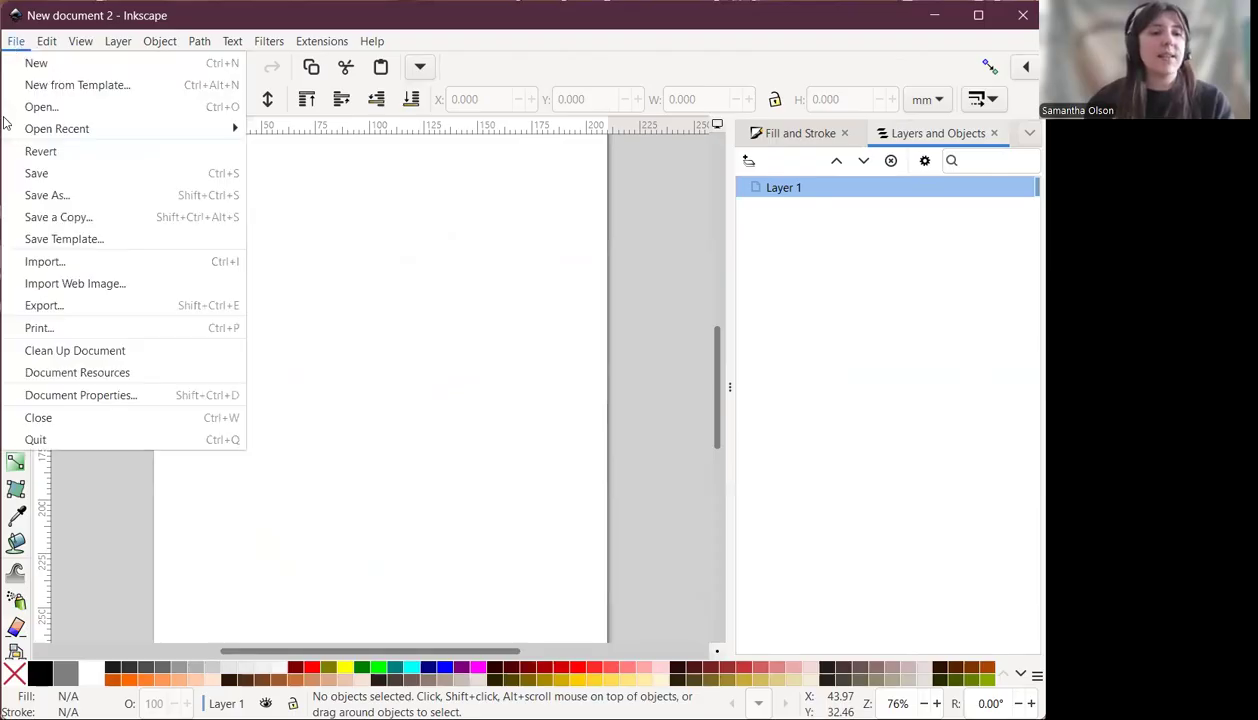
click(51, 197)
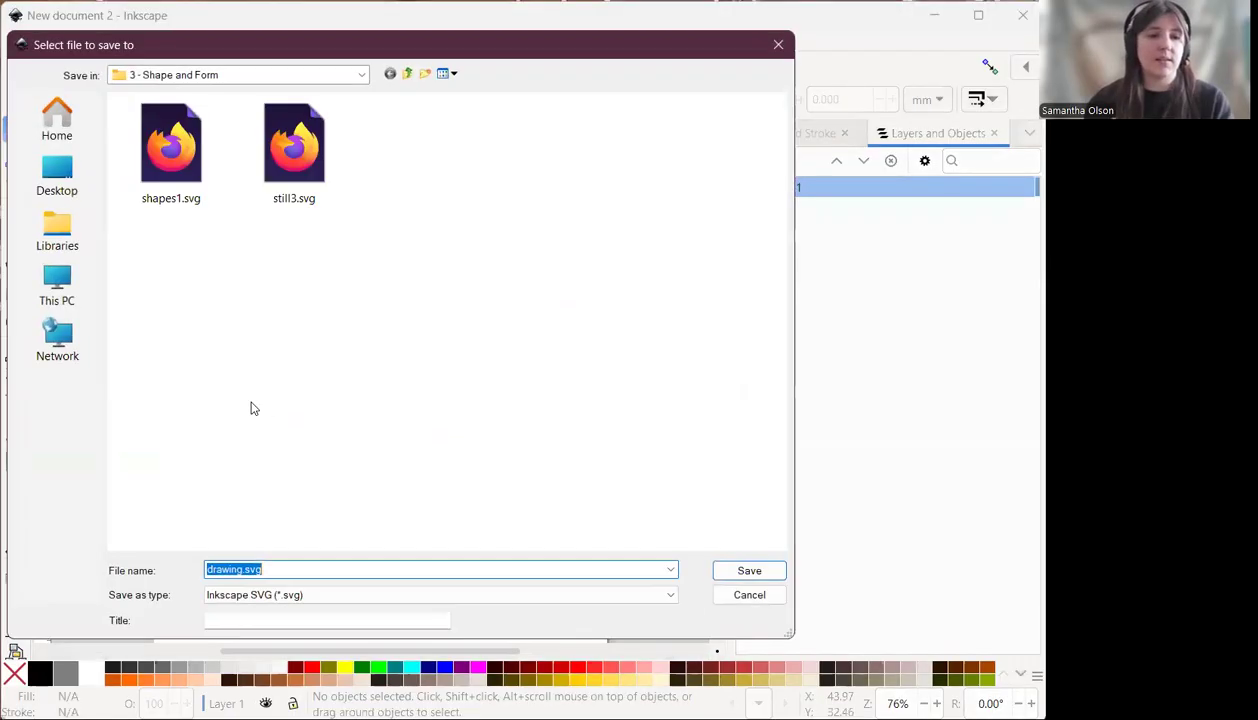
click(238, 569)
key(shift+Home)
text(sha)
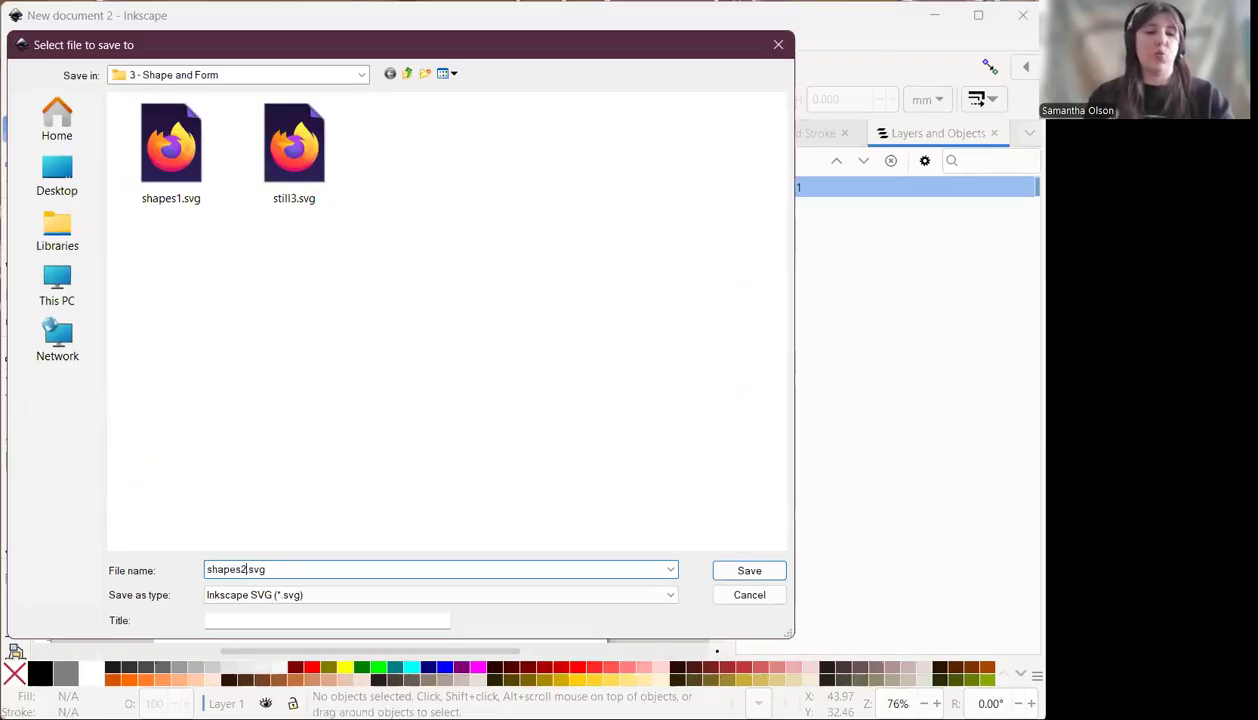
click(782, 577)
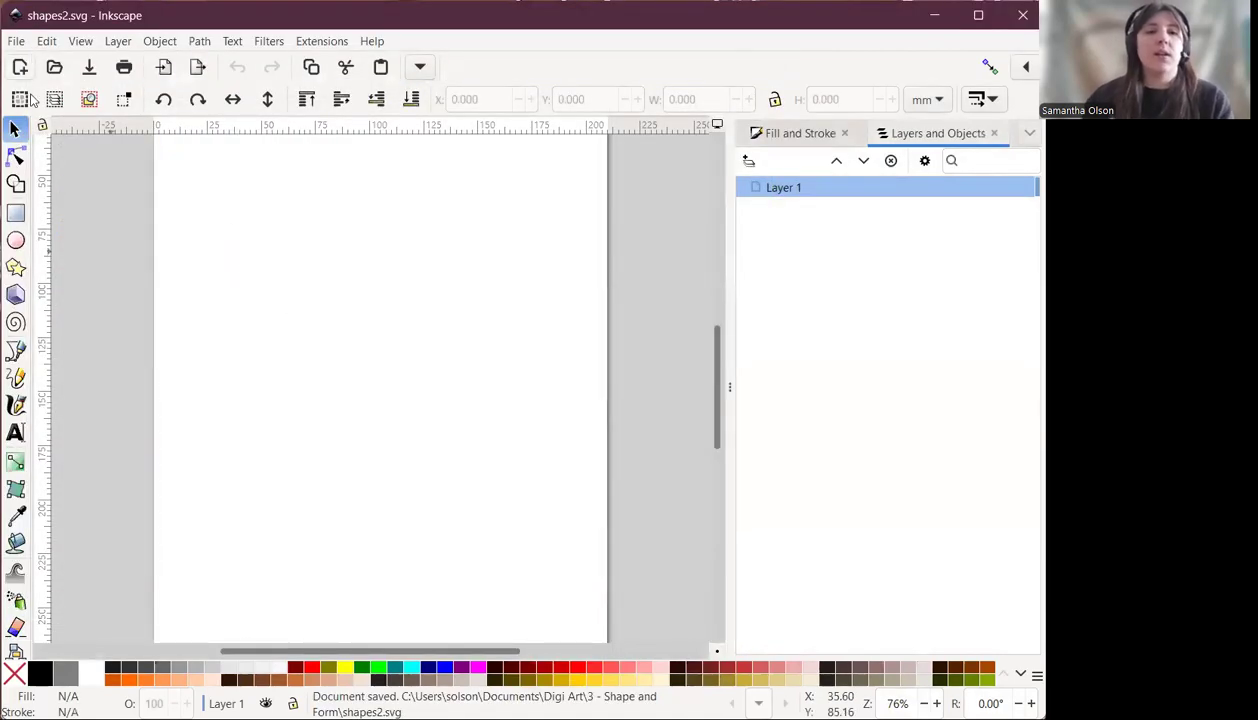
Open the Fill and Stroke dialog, then collapse the docked dialog panel to widen the canvas.
click(806, 138)
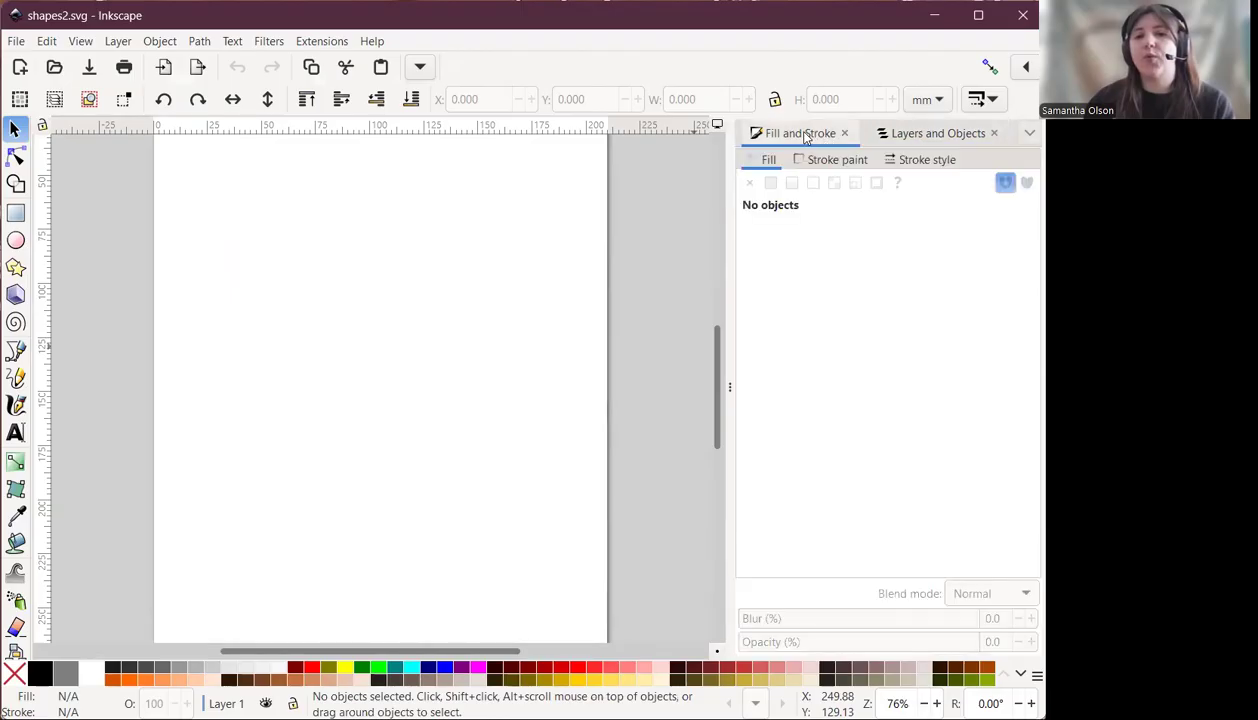
drag(730, 385, 1037, 387)
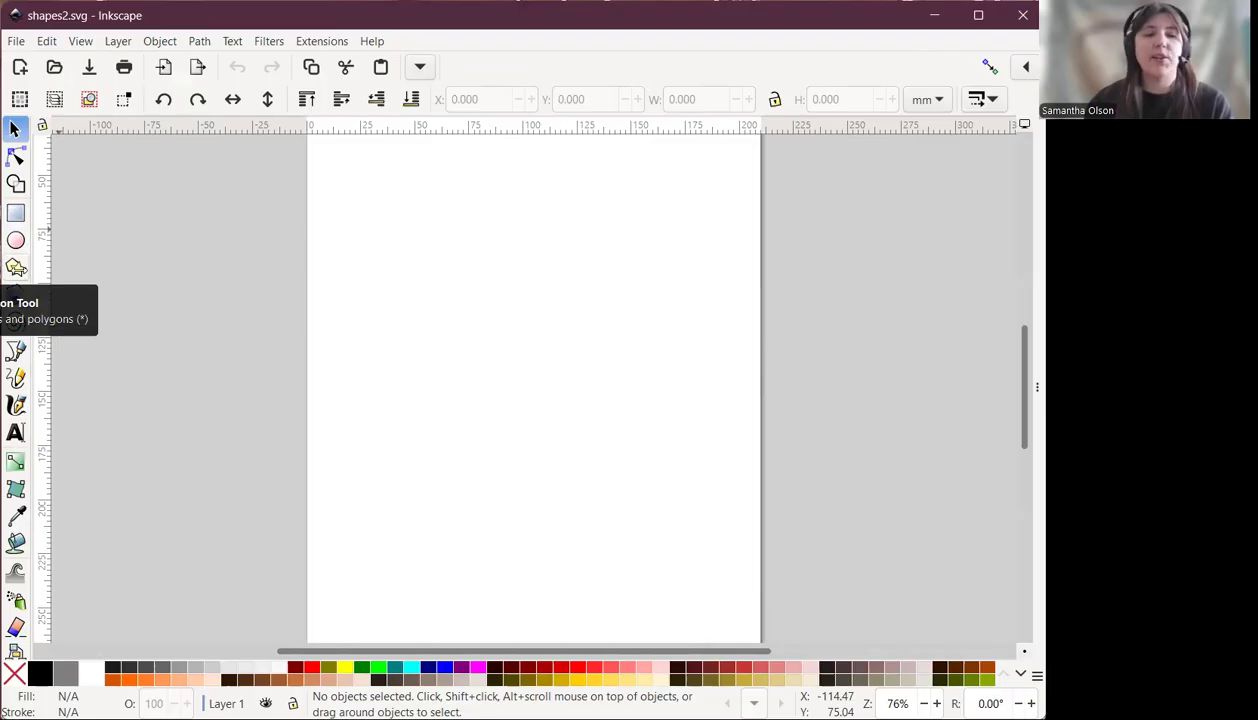
Draw a five-pointed star about 92 mm wide with the Star tool near the page's upper left.
click(15, 268)
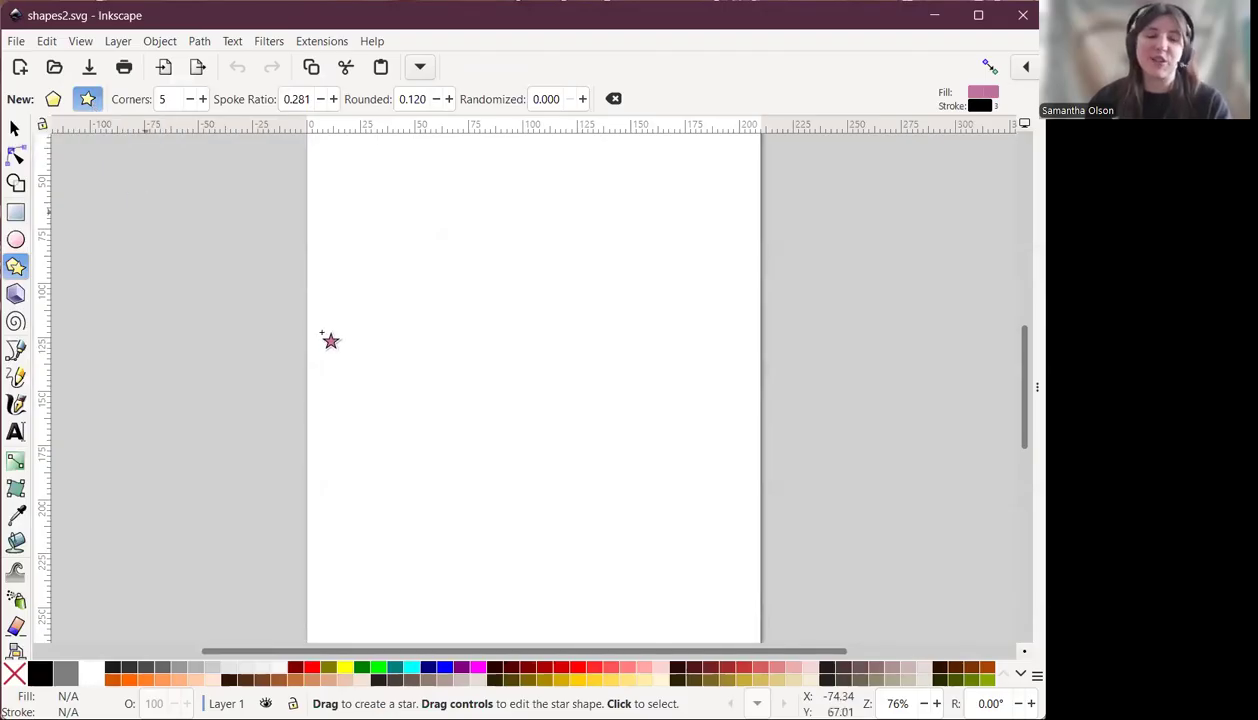
ctrl+scroll(462, 248, up, 1)
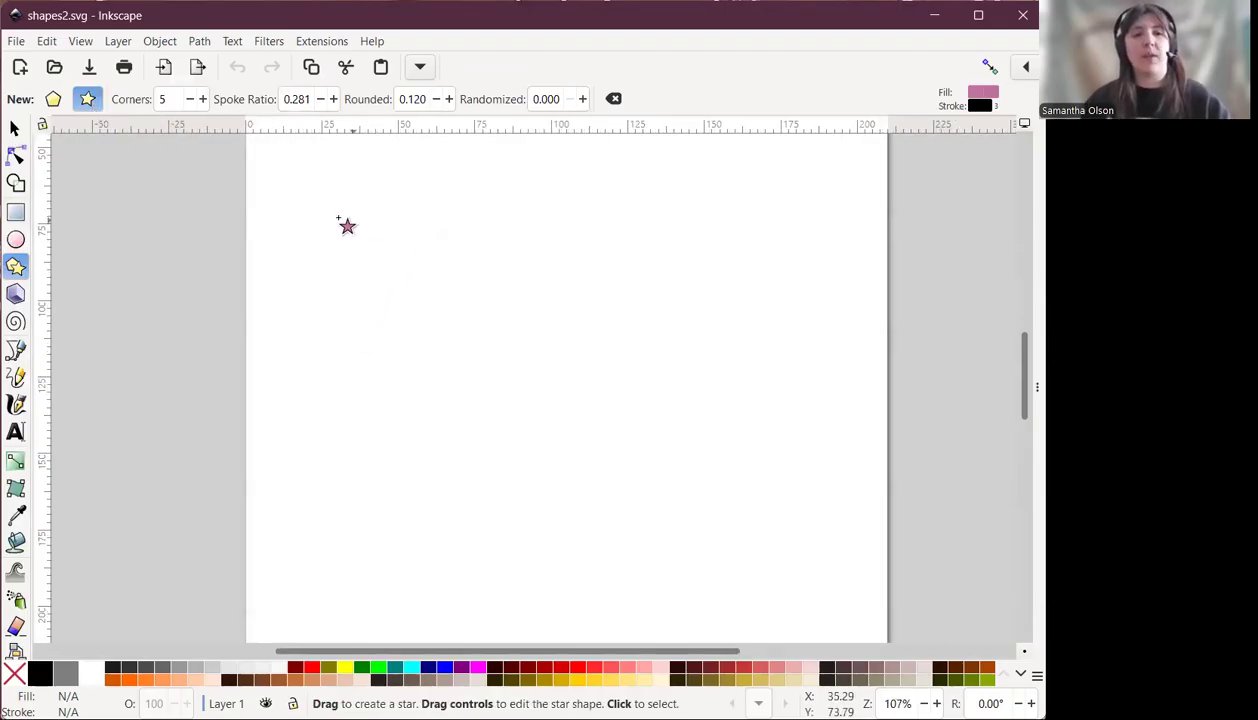
drag(329, 219, 435, 321)
scroll(480, 217, up, 3)
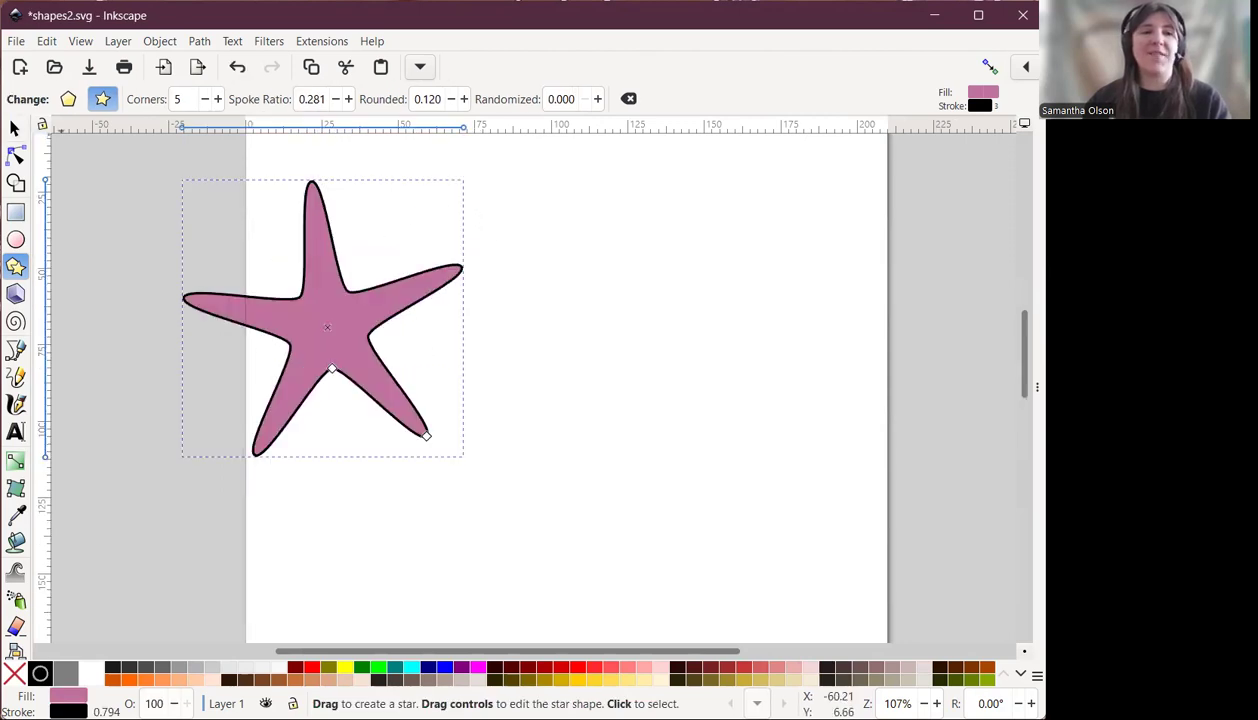
Move the star slightly to the right and open the Fill and Stroke dialog.
click(15, 128)
drag(331, 318, 418, 322)
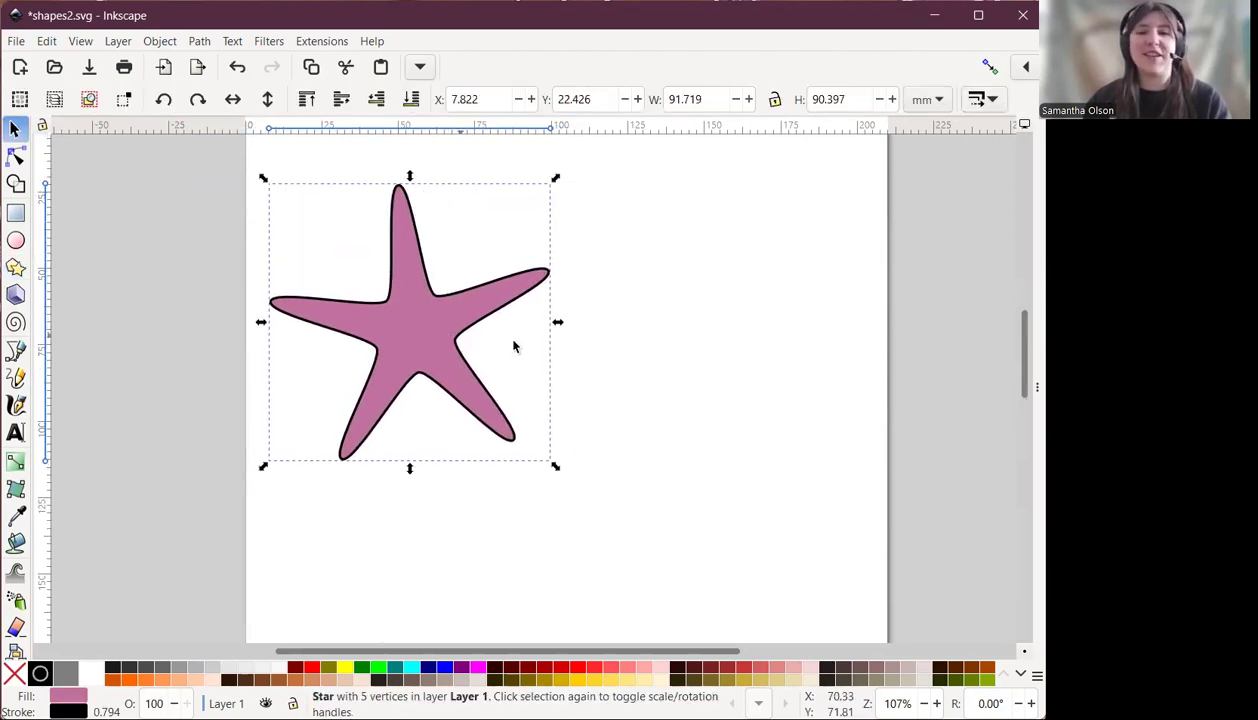
key(ctrl+shift+f)
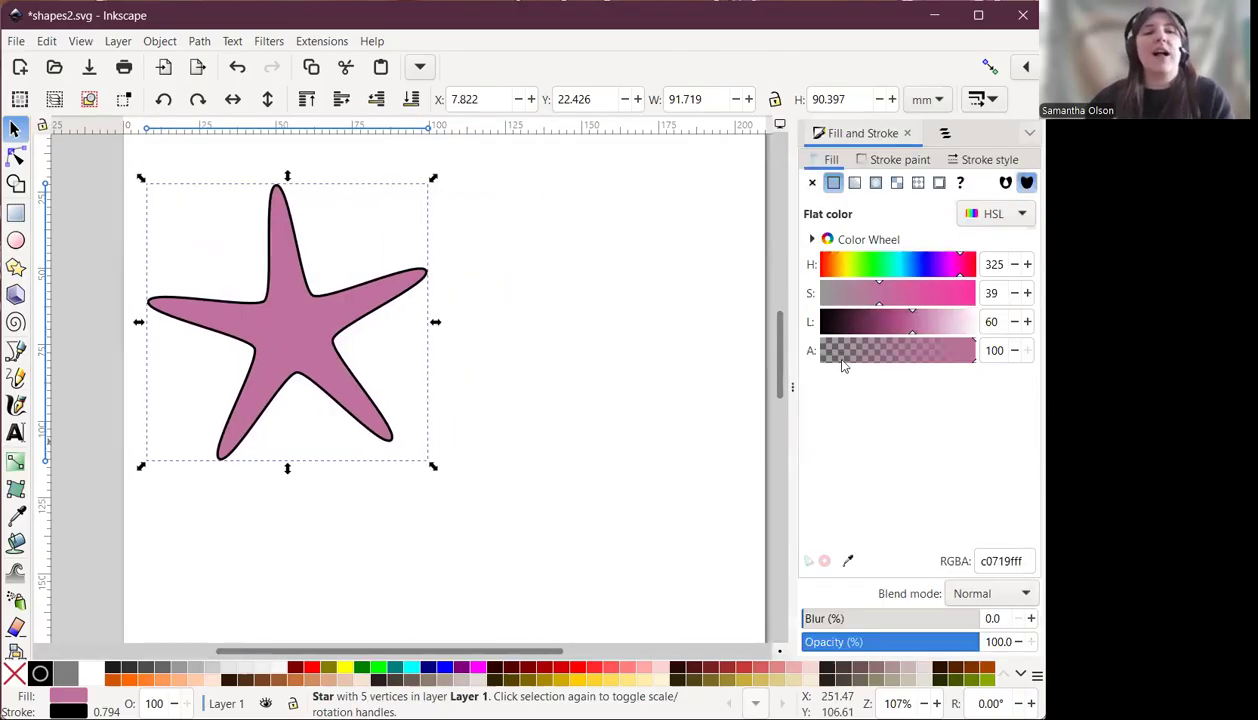
Change the star's fill hue to 200, making it light blue.
click(15, 266)
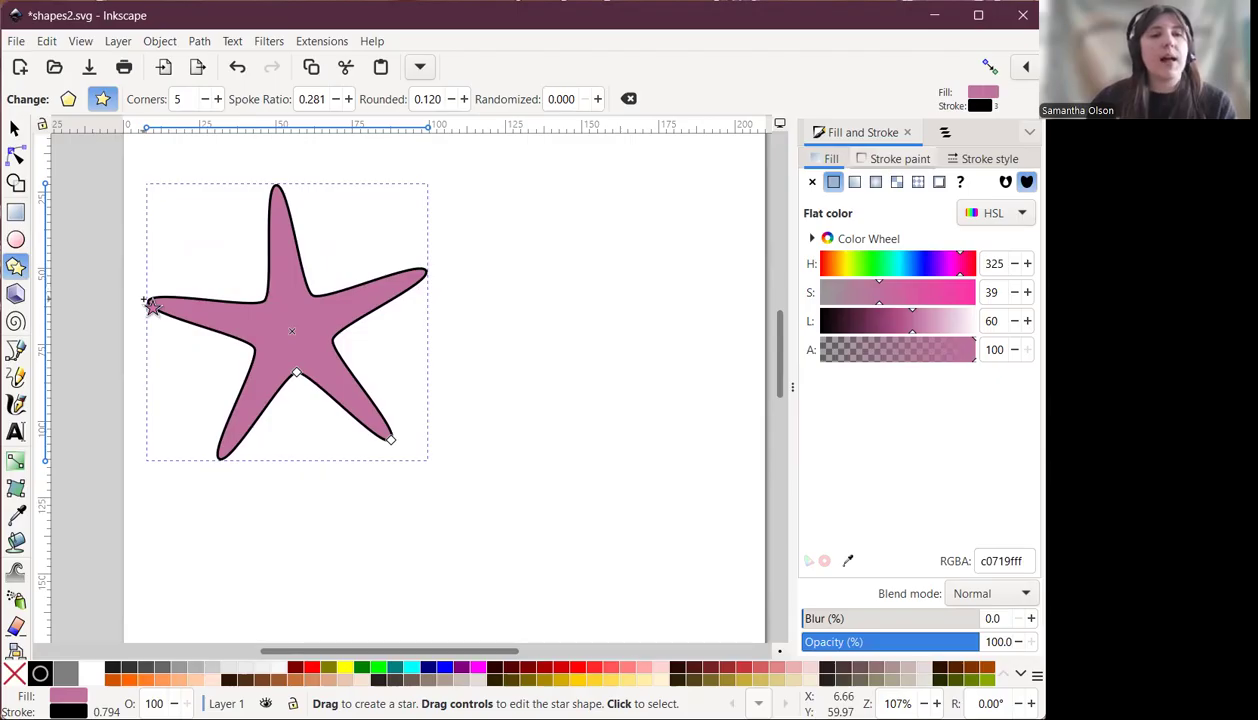
click(866, 264)
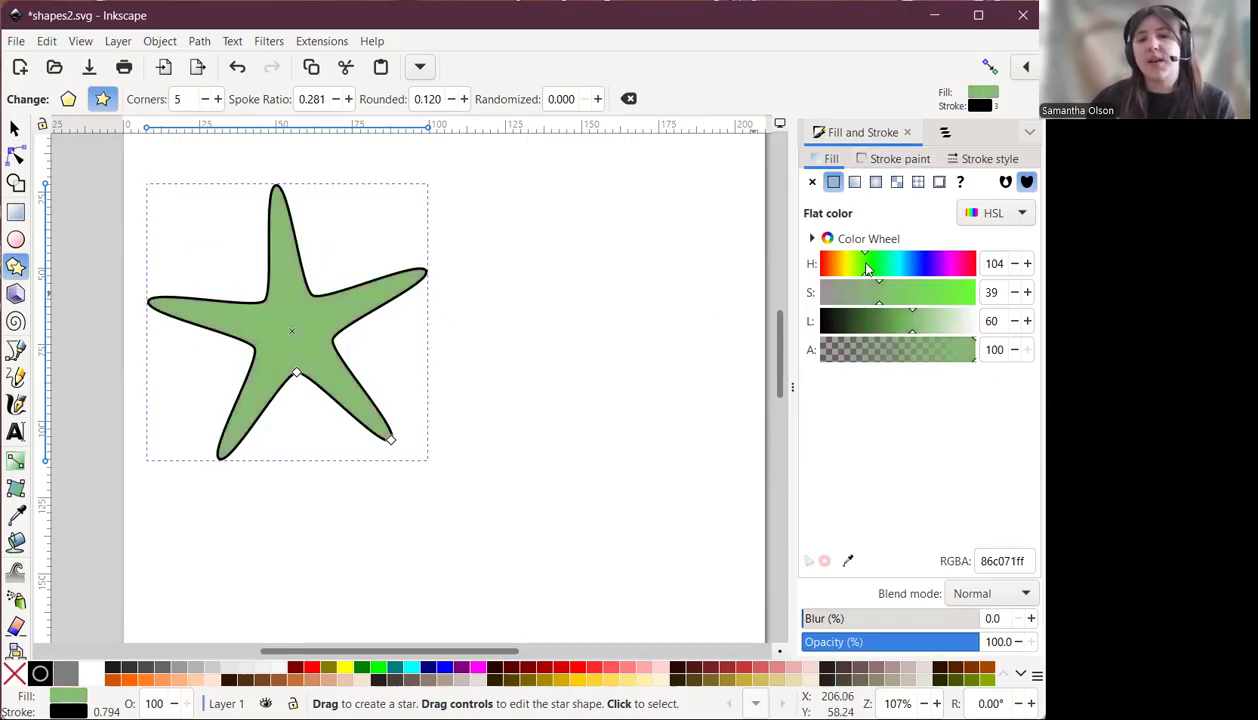
drag(911, 264, 906, 266)
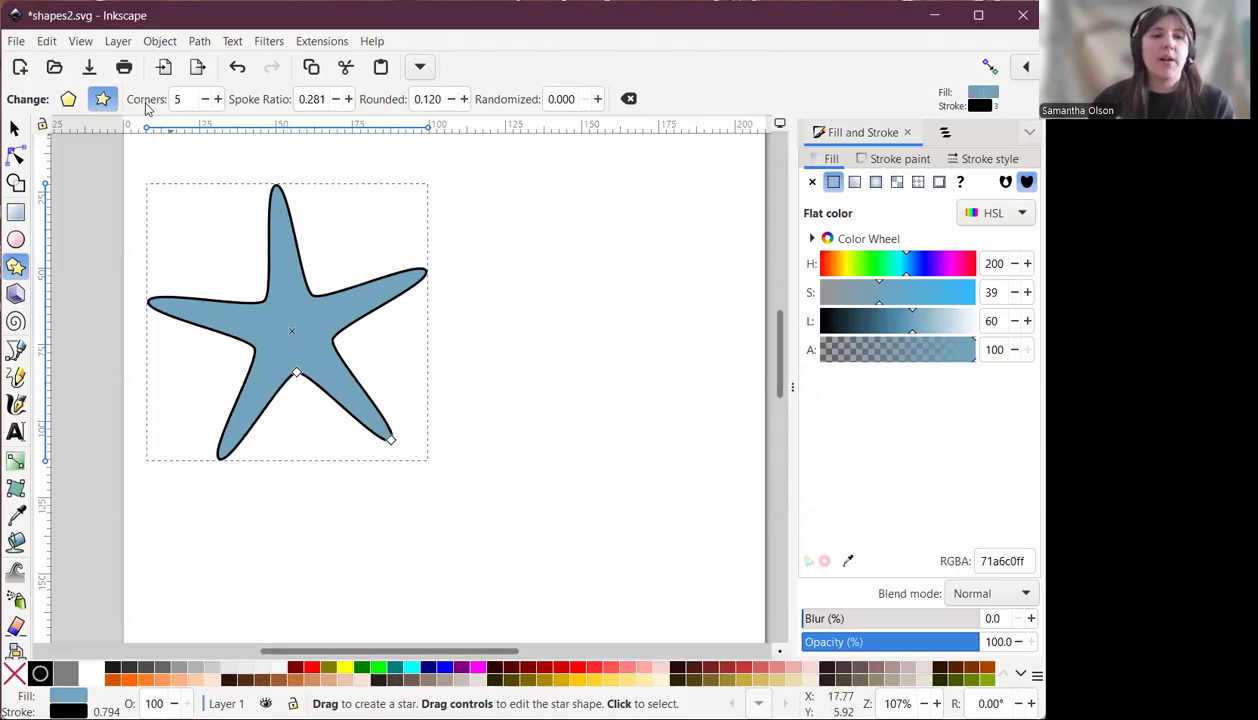
Increase the star's number of corners to 8.
click(218, 100)
click(218, 100)
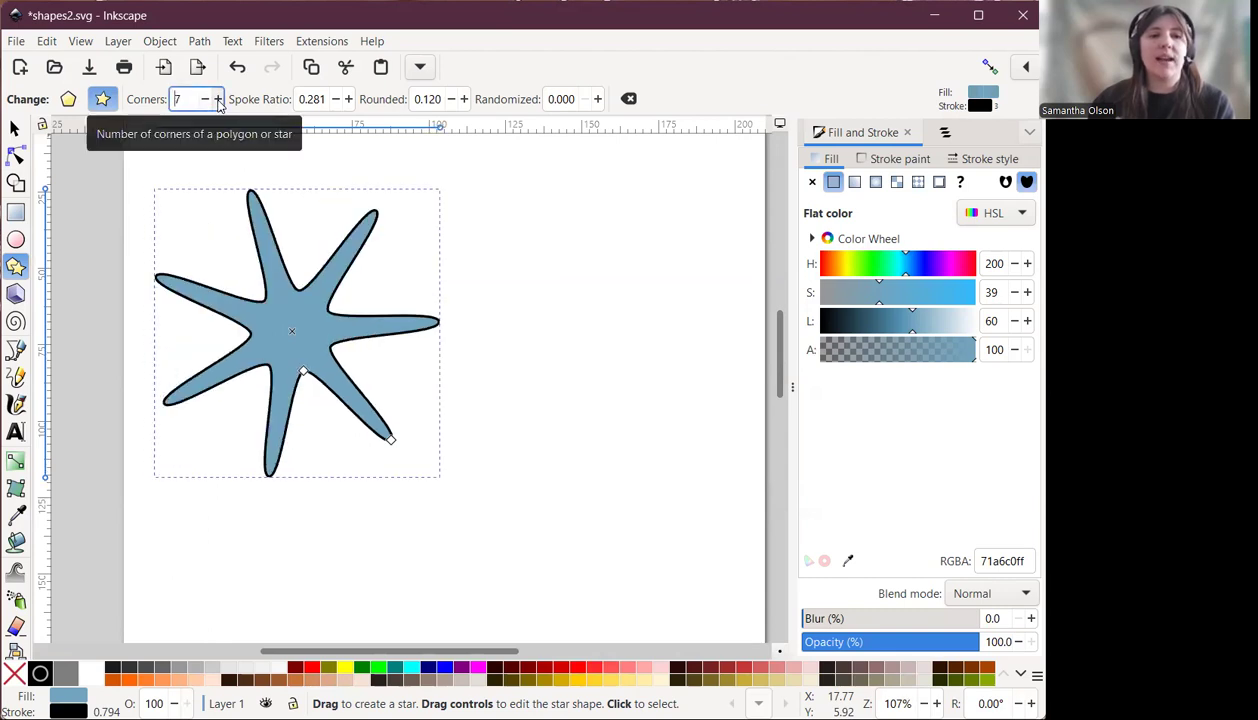
click(218, 100)
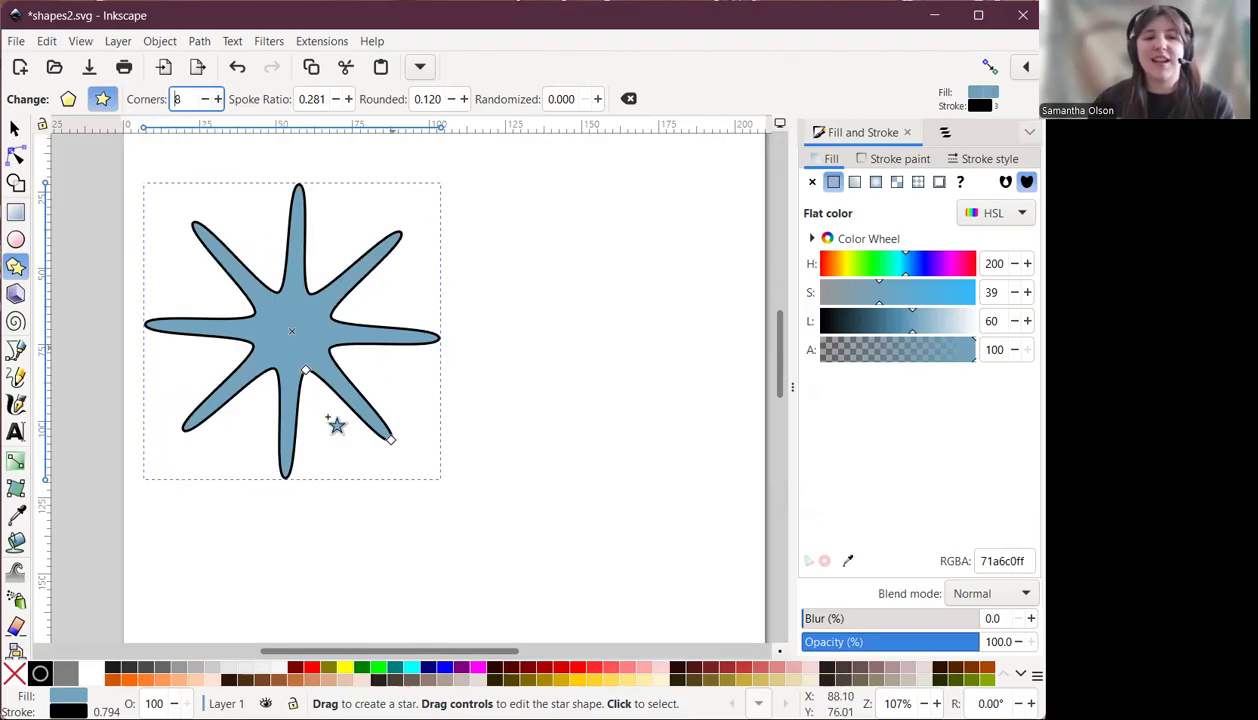
Raise the star's Rounded value step by step to 0.280.
click(463, 99)
click(463, 99)
click(463, 99)
click(463, 99)
click(463, 99)
click(463, 99)
double_click(463, 99)
double_click(463, 99)
click(463, 99)
double_click(463, 99)
double_click(463, 99)
click(463, 99)
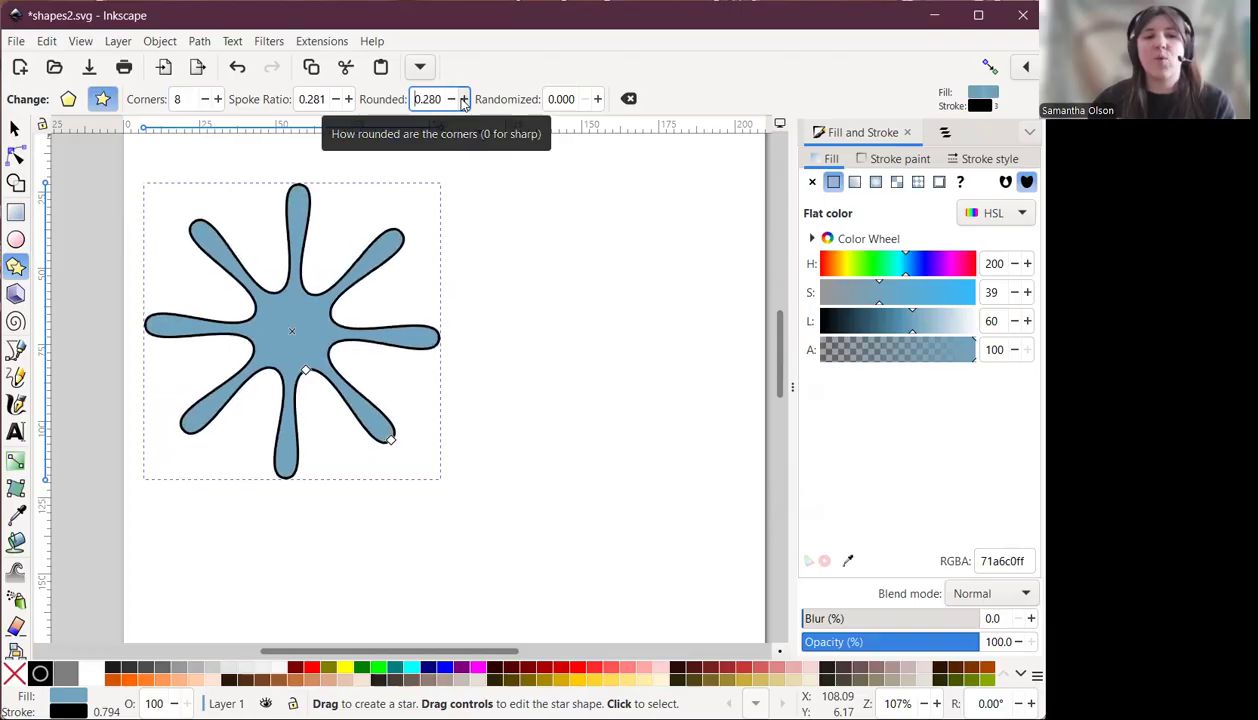
Try negative Rounded values on the star, down to -0.450 and back to -0.350.
click(450, 99)
double_click(450, 99)
click(450, 102)
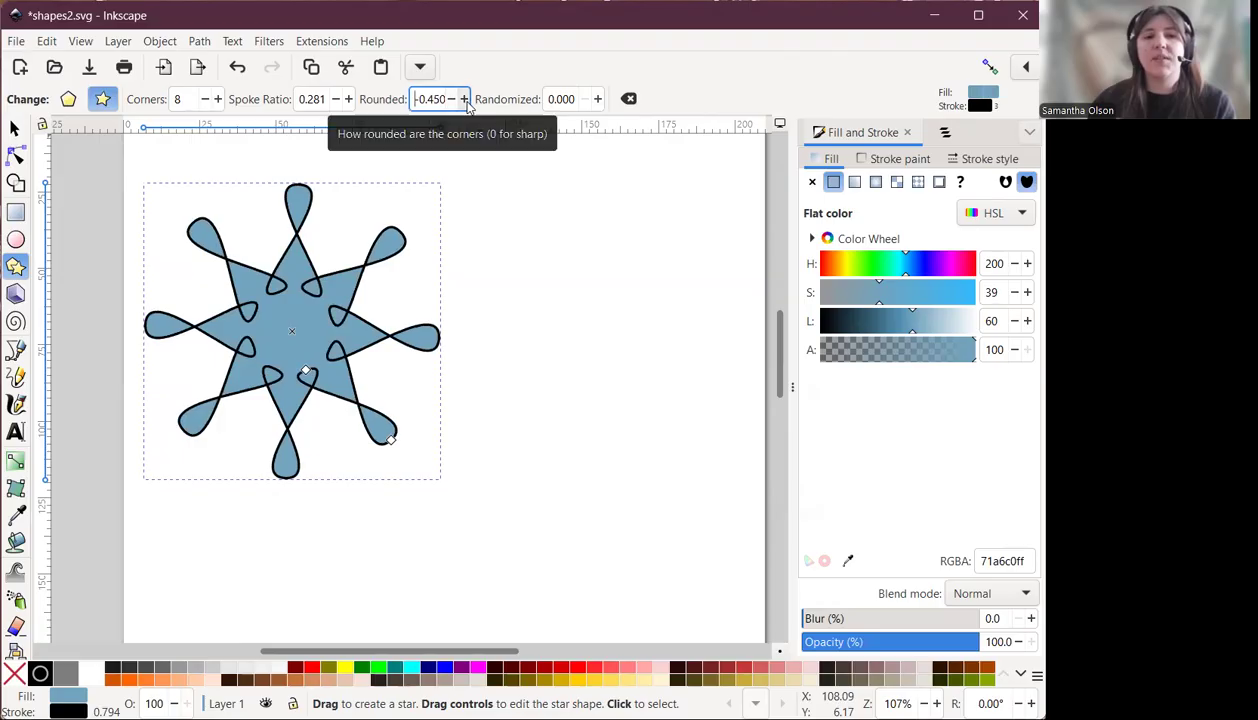
double_click(466, 101)
double_click(466, 101)
click(466, 101)
double_click(466, 101)
click(466, 101)
double_click(466, 101)
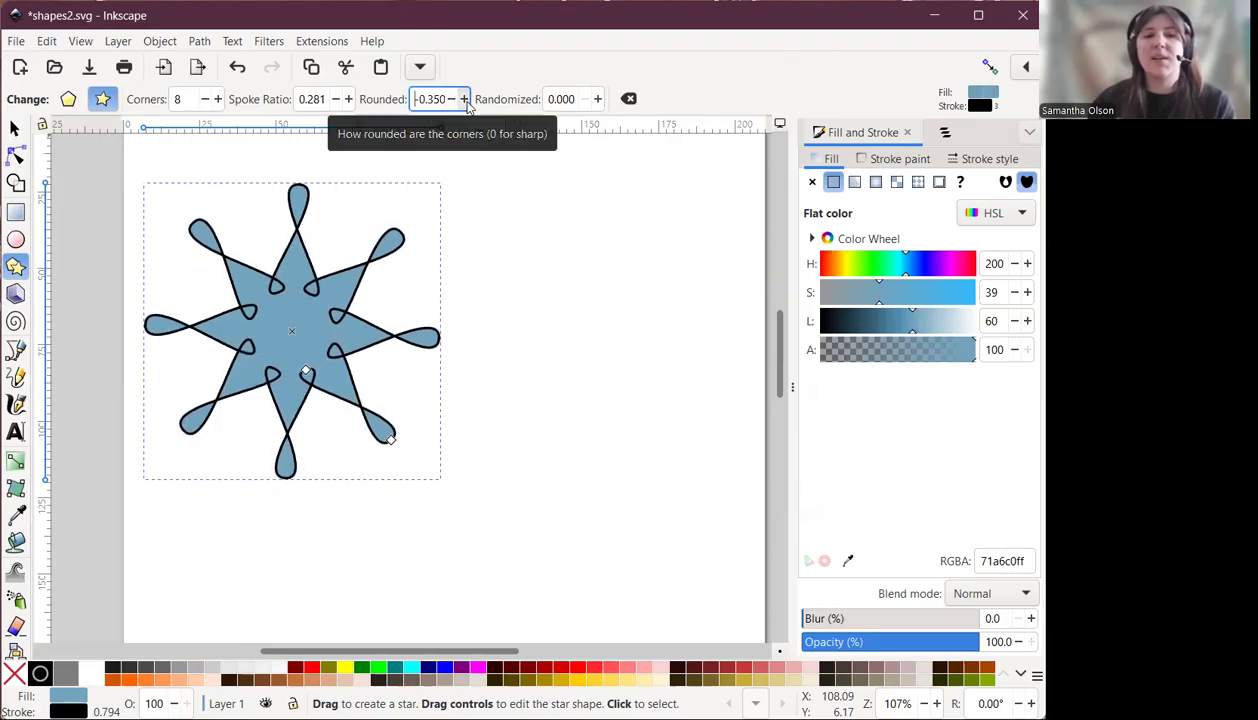
Set the star's Rounded value to 0.
click(466, 102)
click(466, 102)
click(466, 102)
click(466, 102)
click(466, 102)
click(466, 102)
click(426, 101)
drag(461, 104, 592, 124)
text(0)
key(Return)
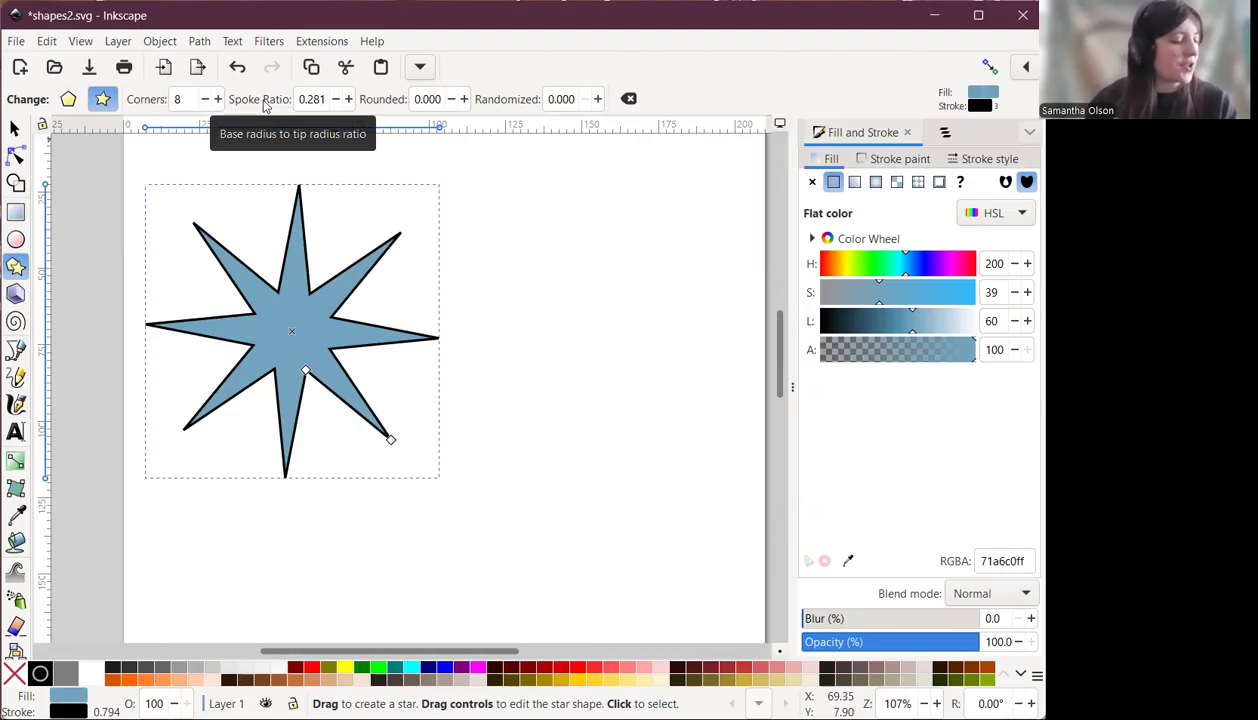
Set the star's spoke ratio to 0.250.
click(335, 102)
click(335, 102)
click(334, 104)
click(334, 104)
drag(313, 98, 330, 99)
text(50)
key(Return)
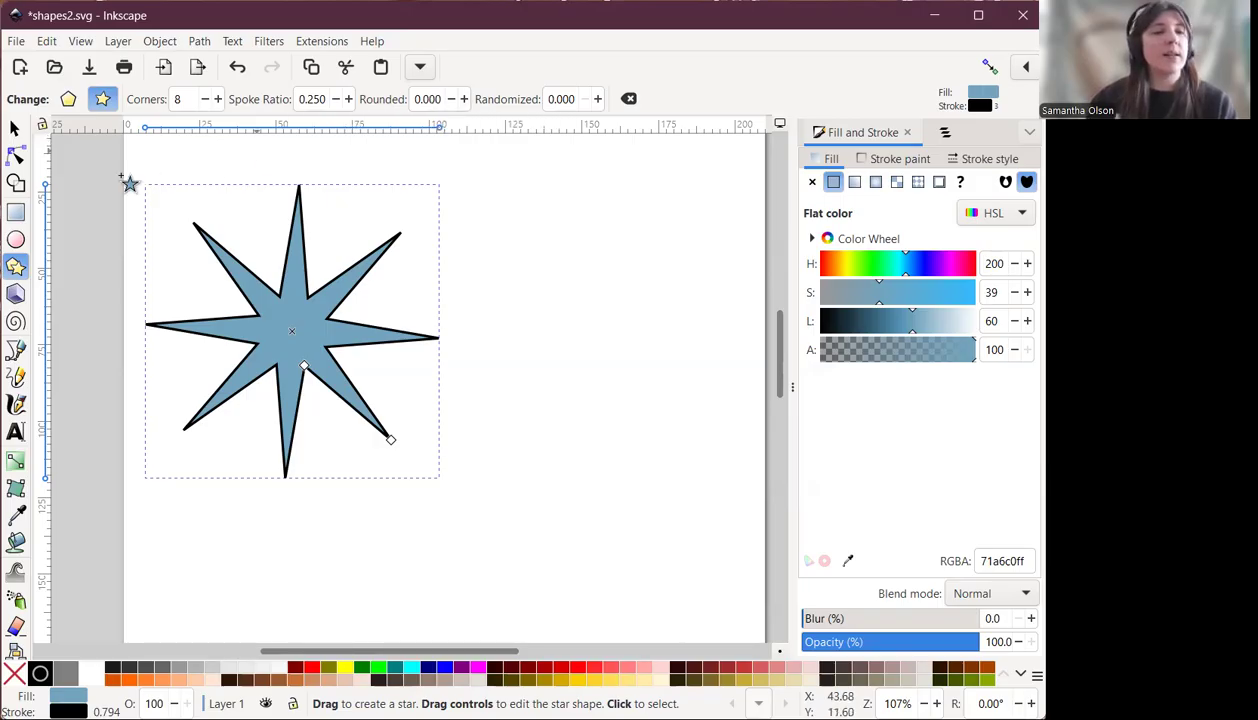
Draw a second eight-pointed star to the right of the first and move it slightly lower.
mouse_move(547, 213)
mouse_down()
mouse_move(635, 273)
mouse_move(654, 249)
mouse_up()
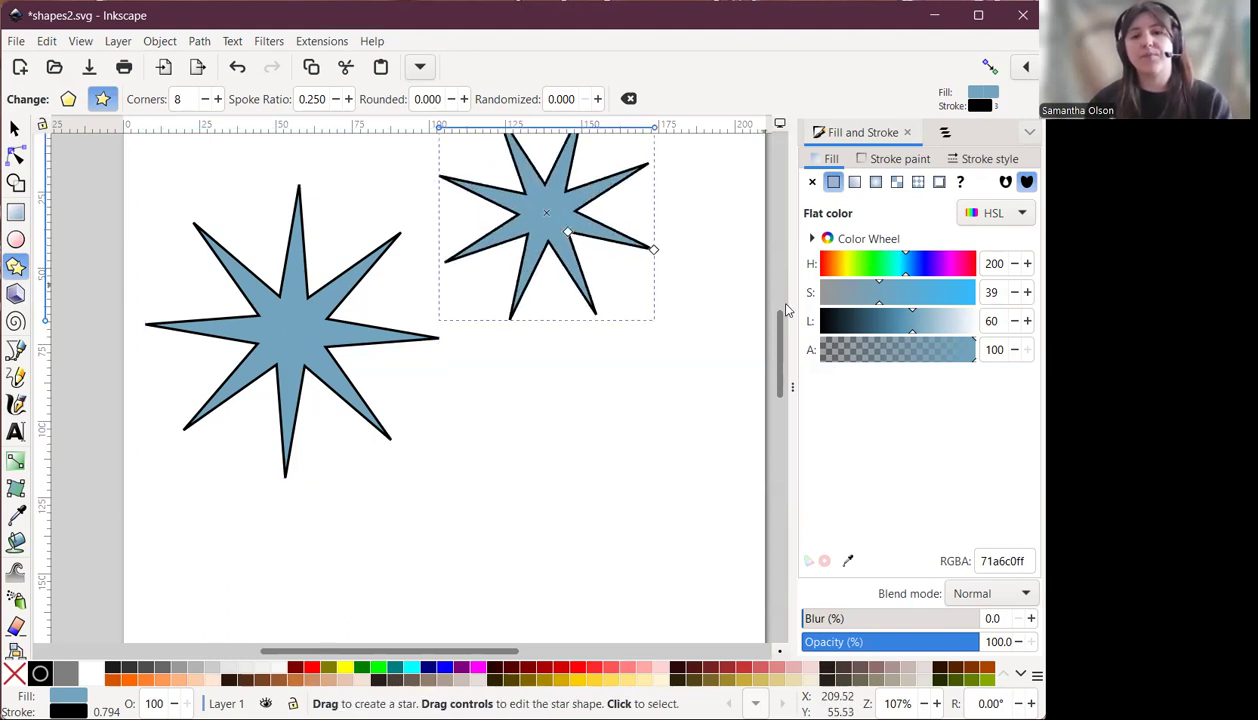
scroll(785, 310, up, 3)
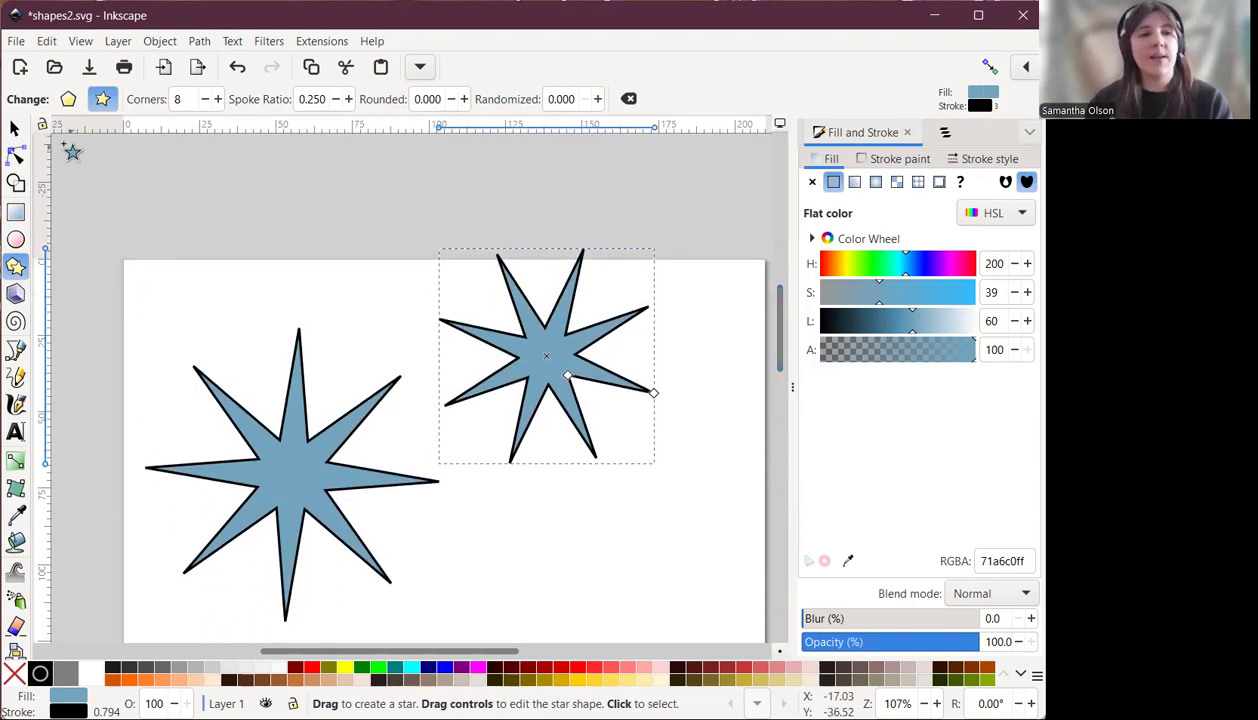
click(15, 128)
drag(606, 356, 630, 415)
scroll(630, 330, down, 2)
click(15, 267)
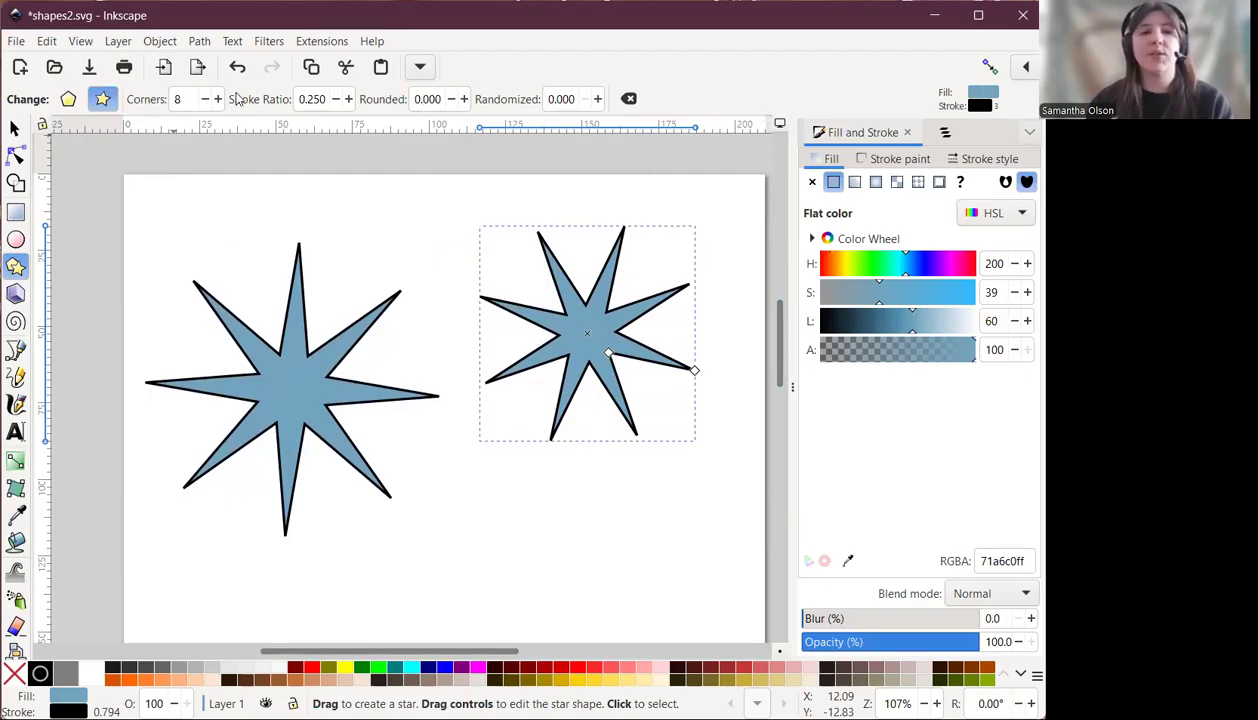
Set the second star to 5 corners and its spoke ratio to 0.320.
click(204, 99)
click(204, 99)
click(204, 99)
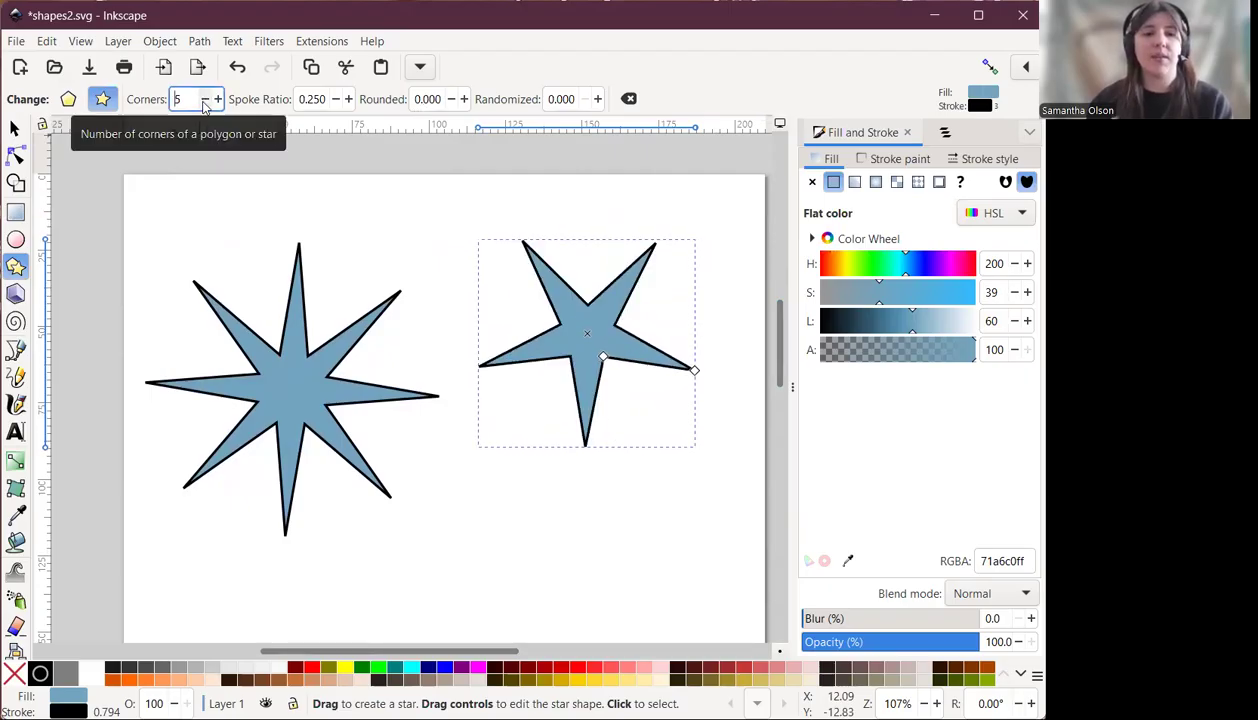
click(348, 99)
click(348, 99)
click(348, 99)
click(348, 99)
click(348, 99)
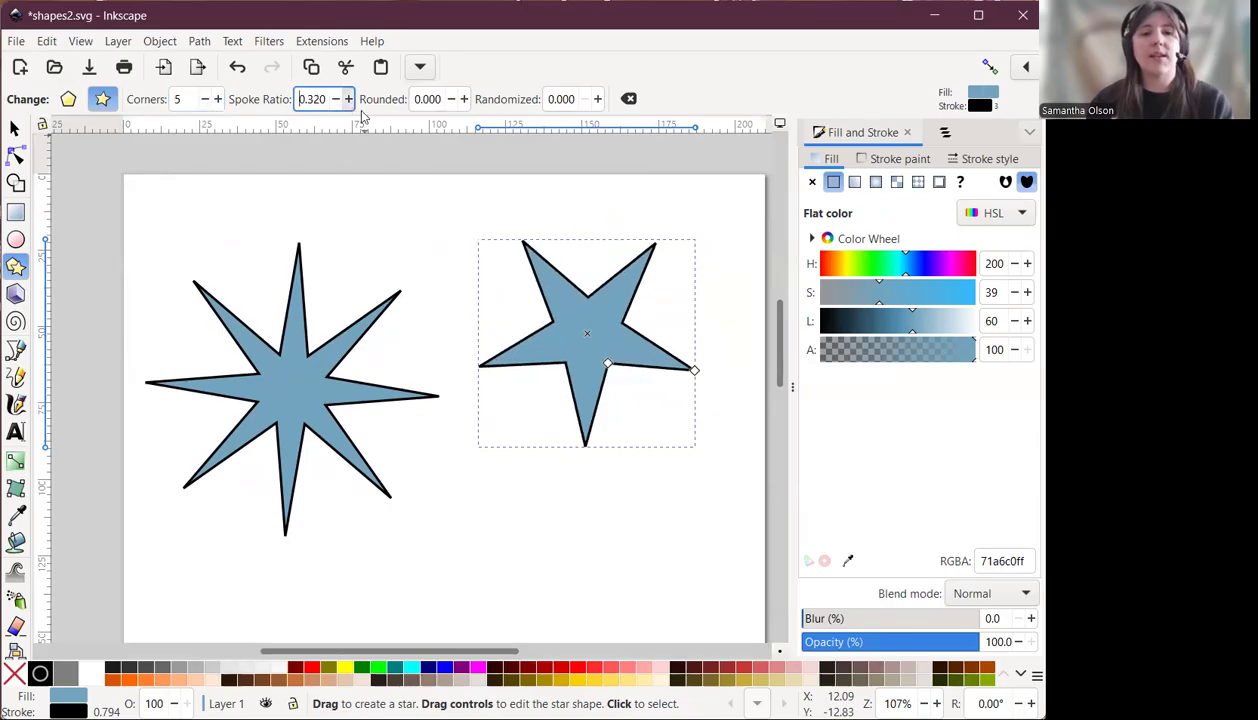
Round the second star's corners to 0.230 and drag its base handle to a spoke ratio of 0.440.
mouse_move(618, 373)
mouse_down()
mouse_move(640, 396)
mouse_move(617, 375)
mouse_move(627, 378)
mouse_up()
click(464, 103)
click(465, 102)
click(465, 102)
click(466, 103)
click(466, 103)
click(467, 104)
click(468, 104)
click(468, 104)
click(468, 104)
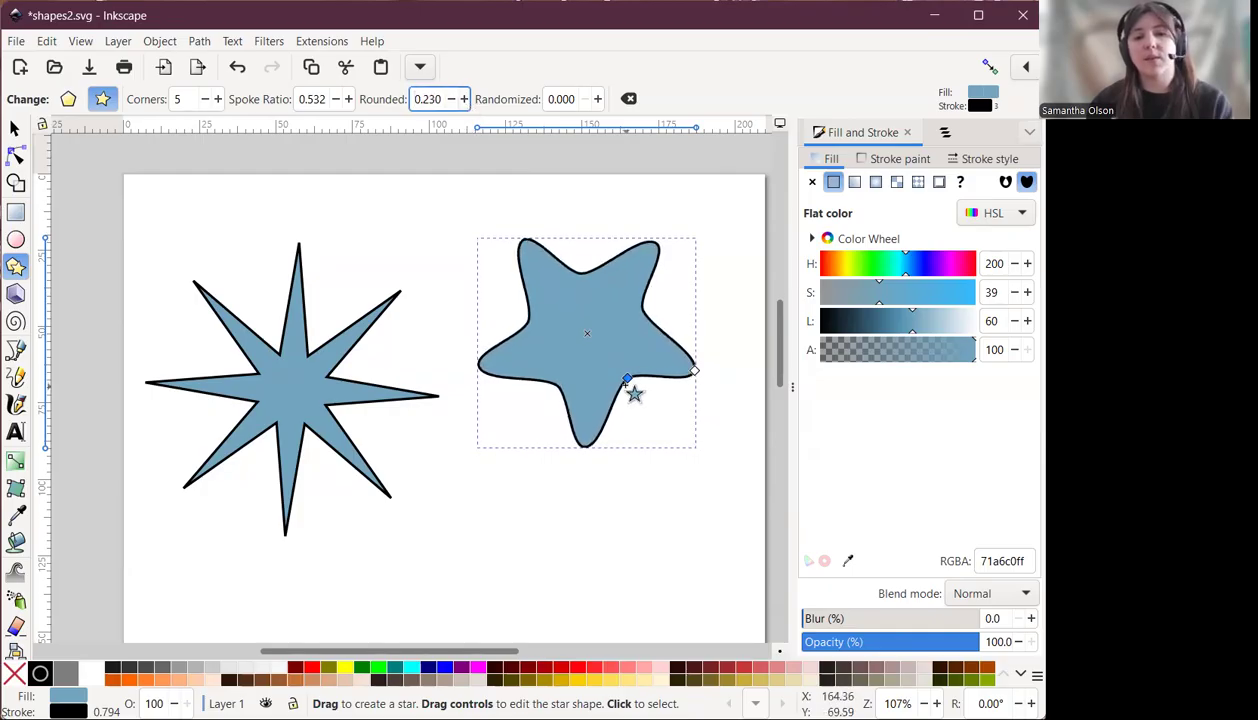
mouse_move(627, 380)
mouse_down()
mouse_move(626, 396)
mouse_move(613, 379)
mouse_move(636, 401)
mouse_move(618, 385)
mouse_move(590, 391)
mouse_move(628, 358)
mouse_move(590, 374)
mouse_move(628, 362)
mouse_up()
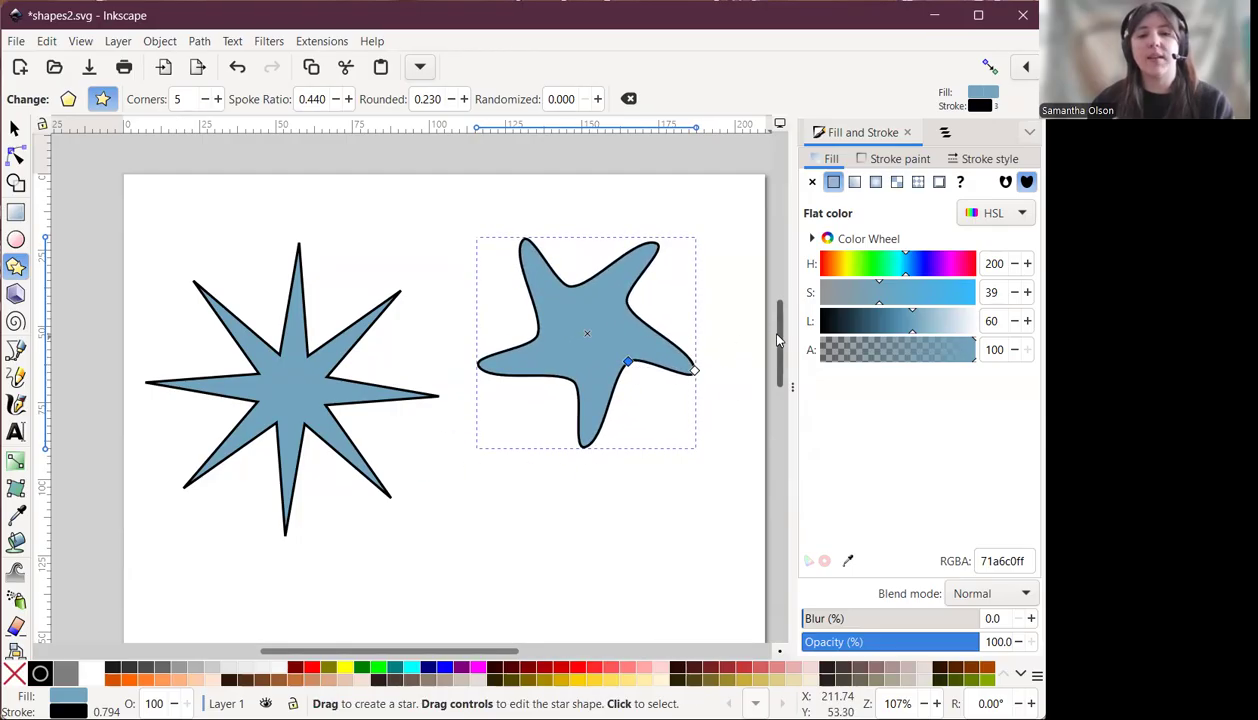
Draw a third star below the second one and set it to 9 corners.
scroll(778, 340, down, 3)
mouse_move(475, 360)
mouse_down()
mouse_move(553, 442)
mouse_move(540, 437)
mouse_up()
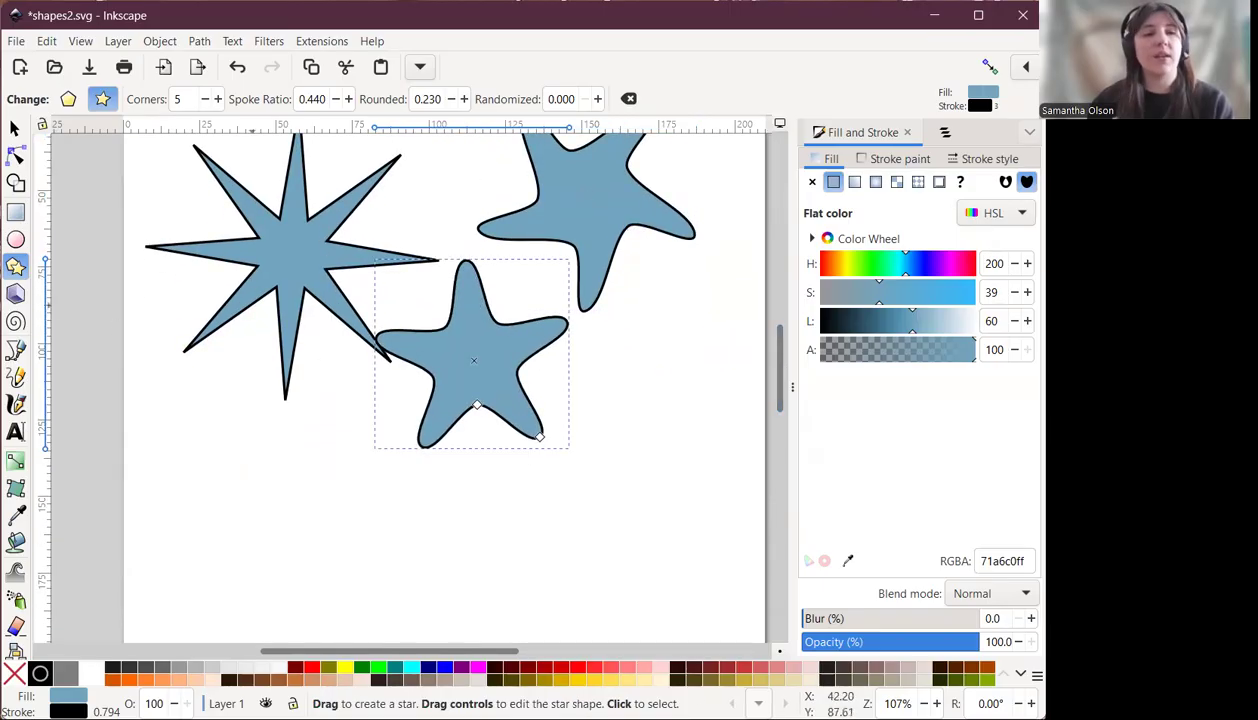
click(218, 99)
click(218, 99)
click(218, 99)
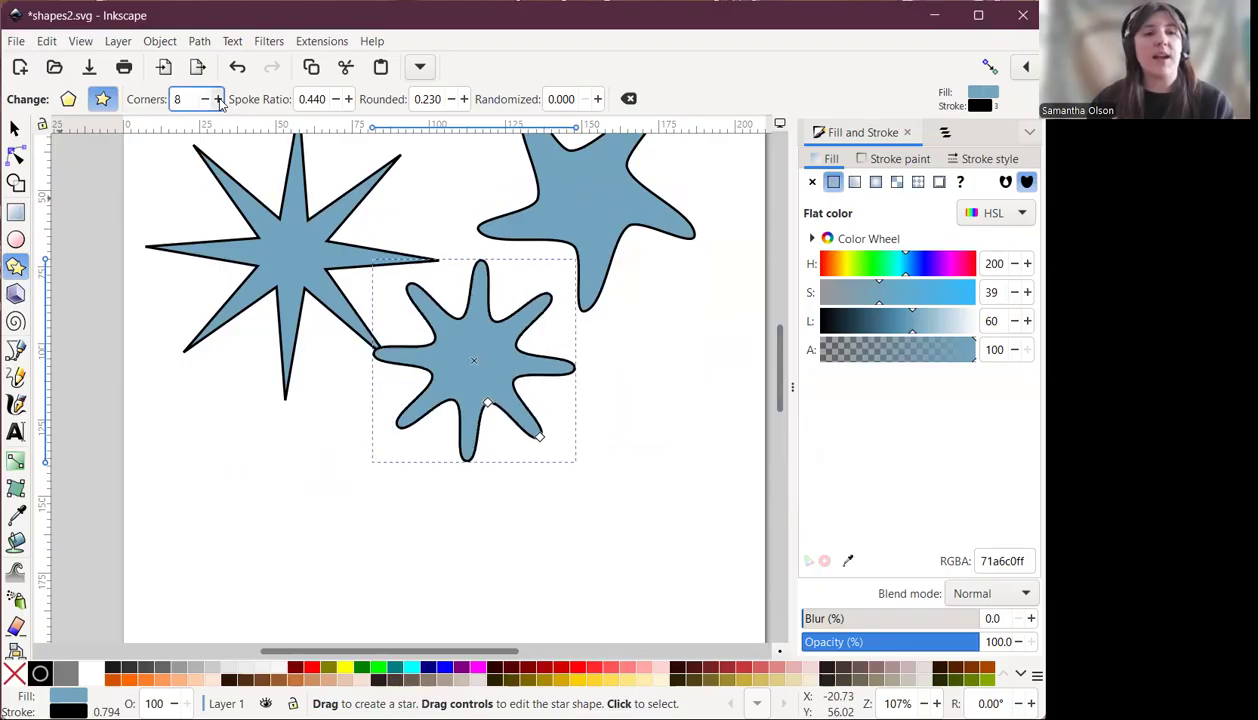
click(218, 99)
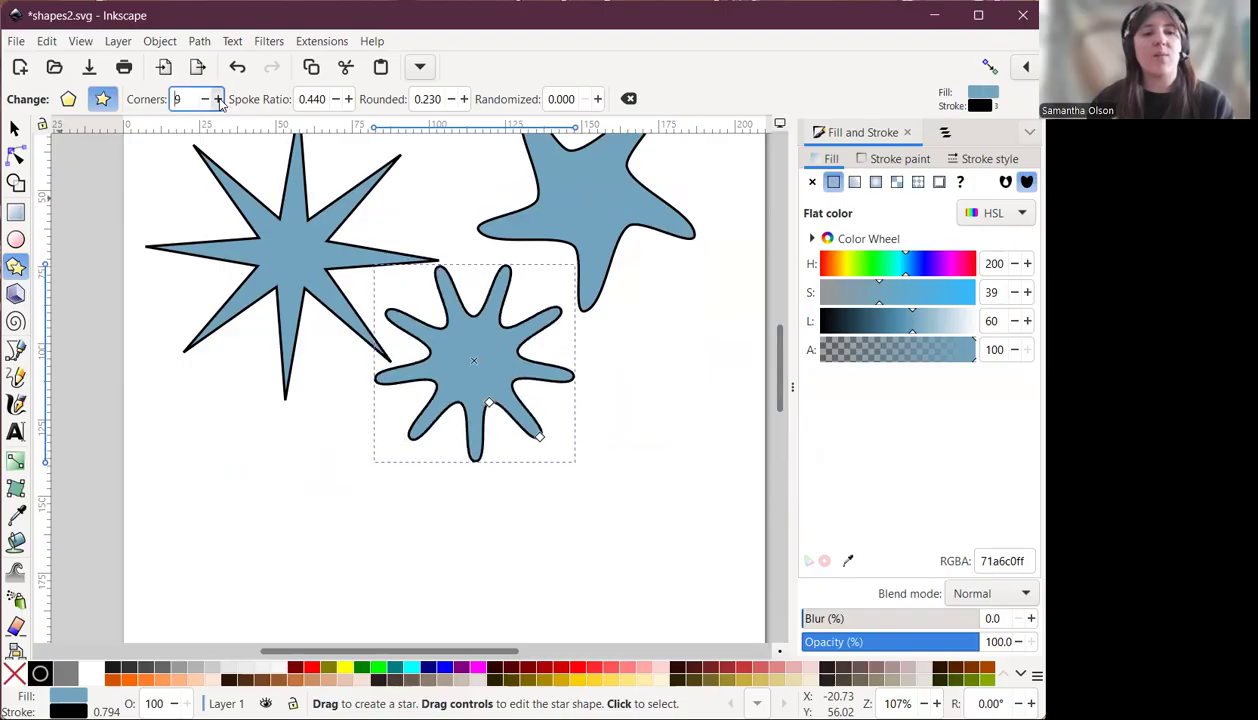
Lower the third star's rounding to 0.110 and drag a tip outward to enlarge it.
click(450, 100)
click(450, 100)
click(450, 100)
click(450, 100)
click(450, 100)
click(450, 100)
click(450, 100)
click(450, 100)
click(450, 100)
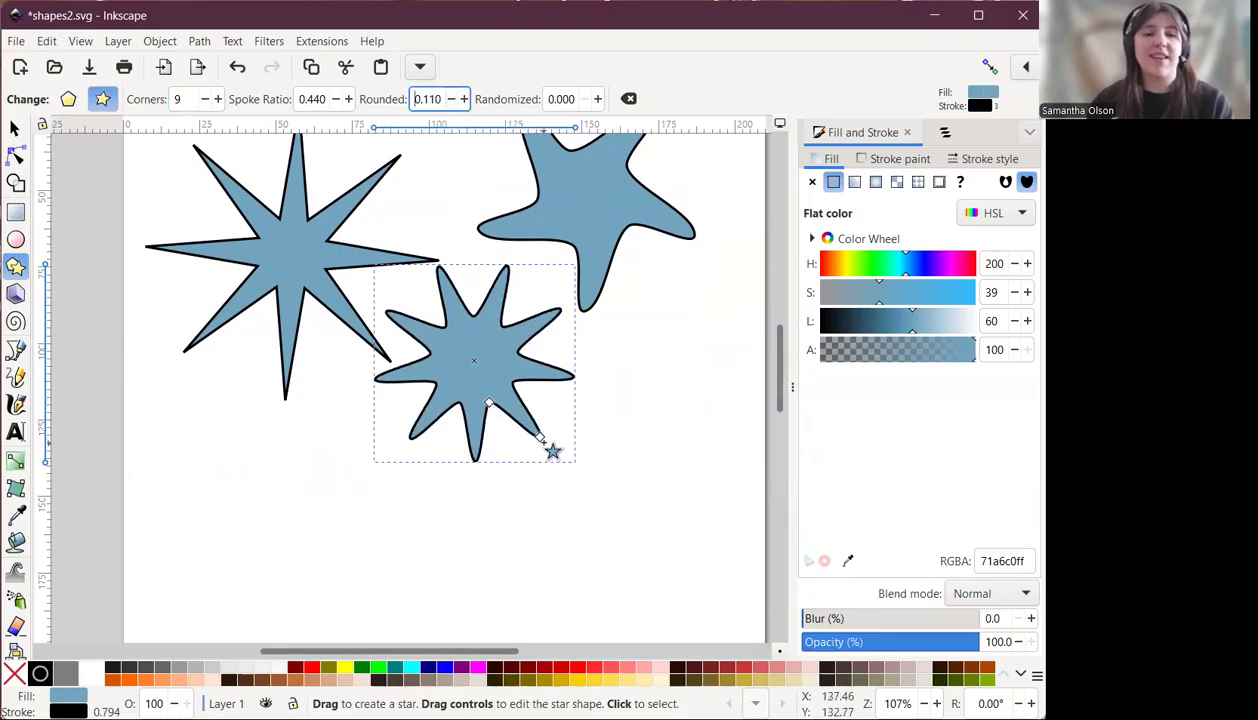
drag(541, 439, 583, 501)
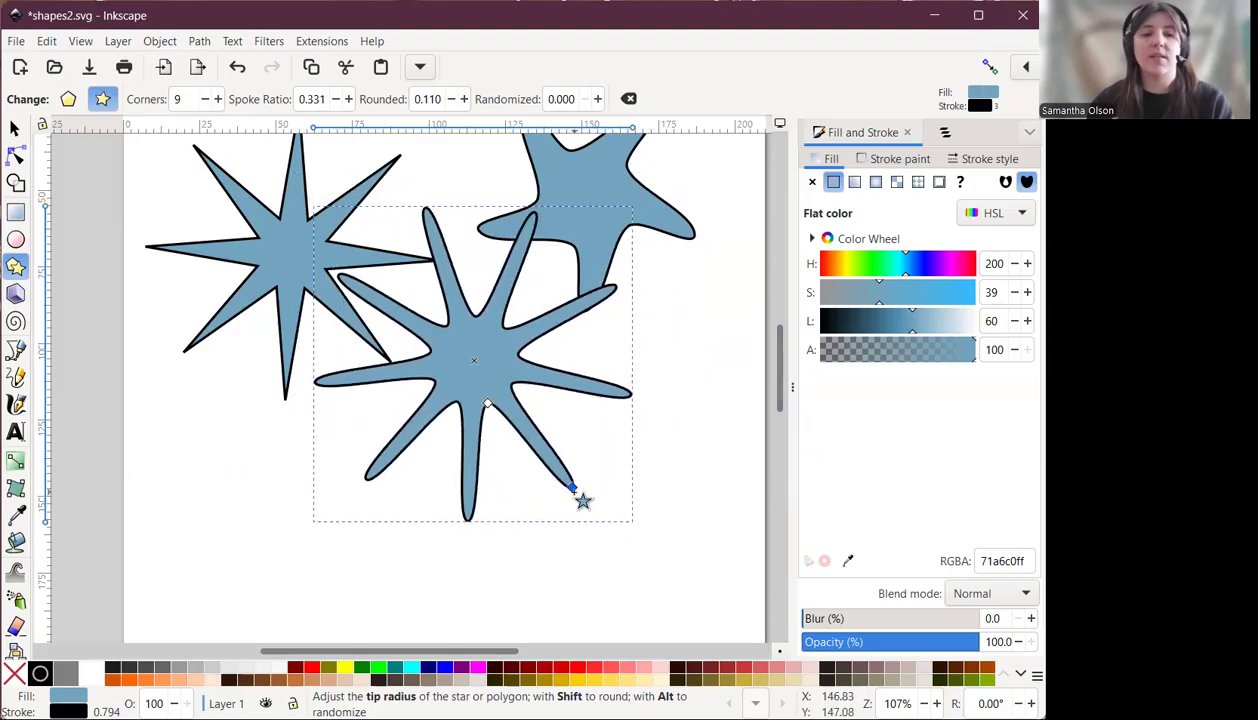
Set the third star's fill hue to 23 and drag its base handle outward to a 0.660 spoke ratio.
click(830, 265)
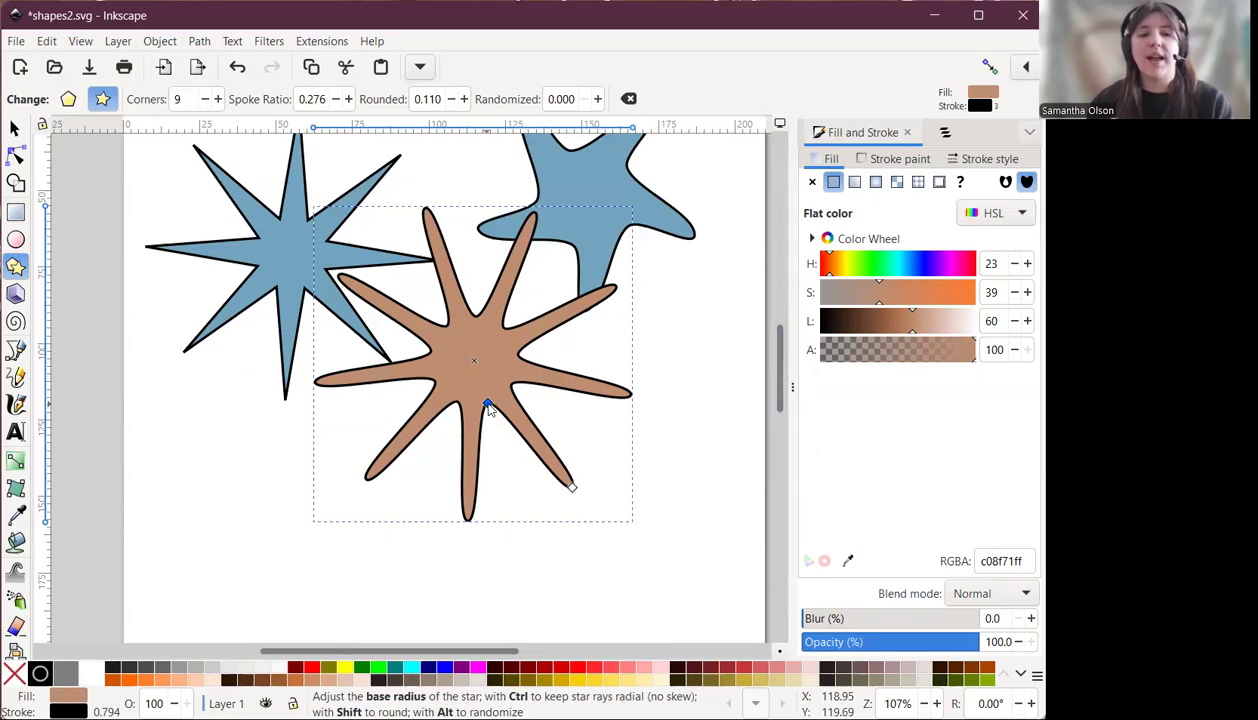
drag(489, 413, 371, 387)
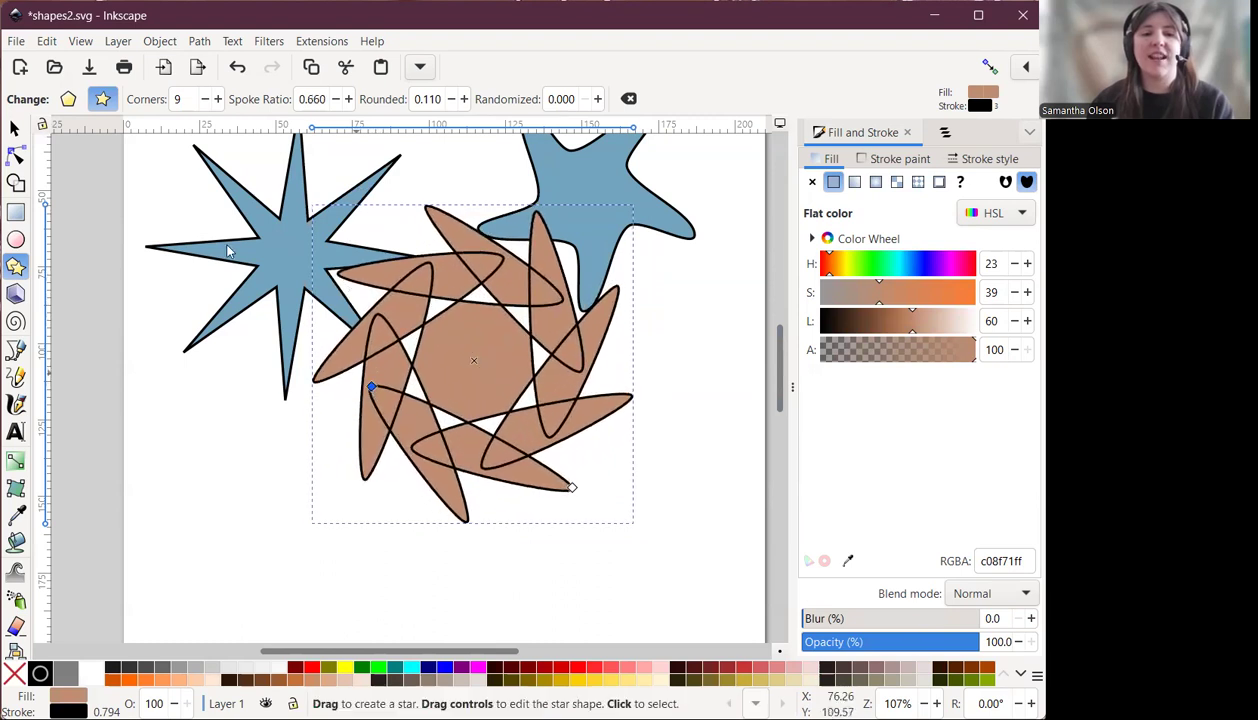
Reduce the third star to 8 corners and drag its base handle to a 0.949 spoke ratio.
click(206, 100)
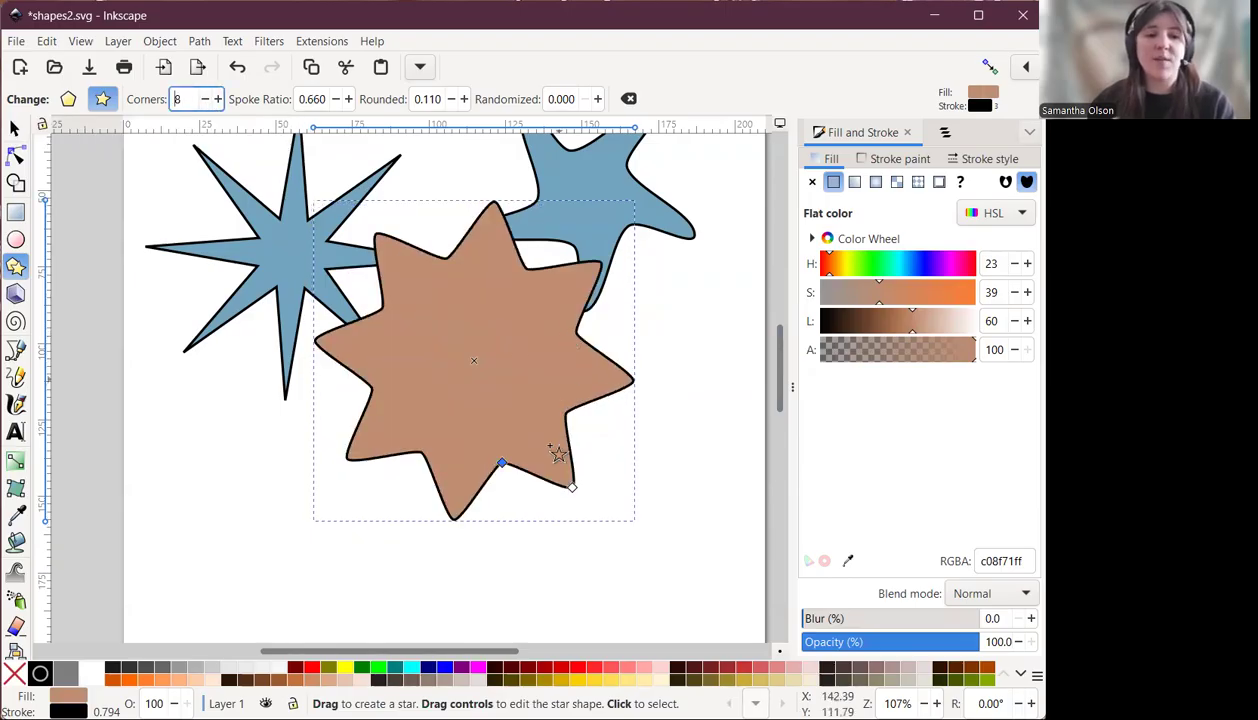
drag(503, 464, 612, 297)
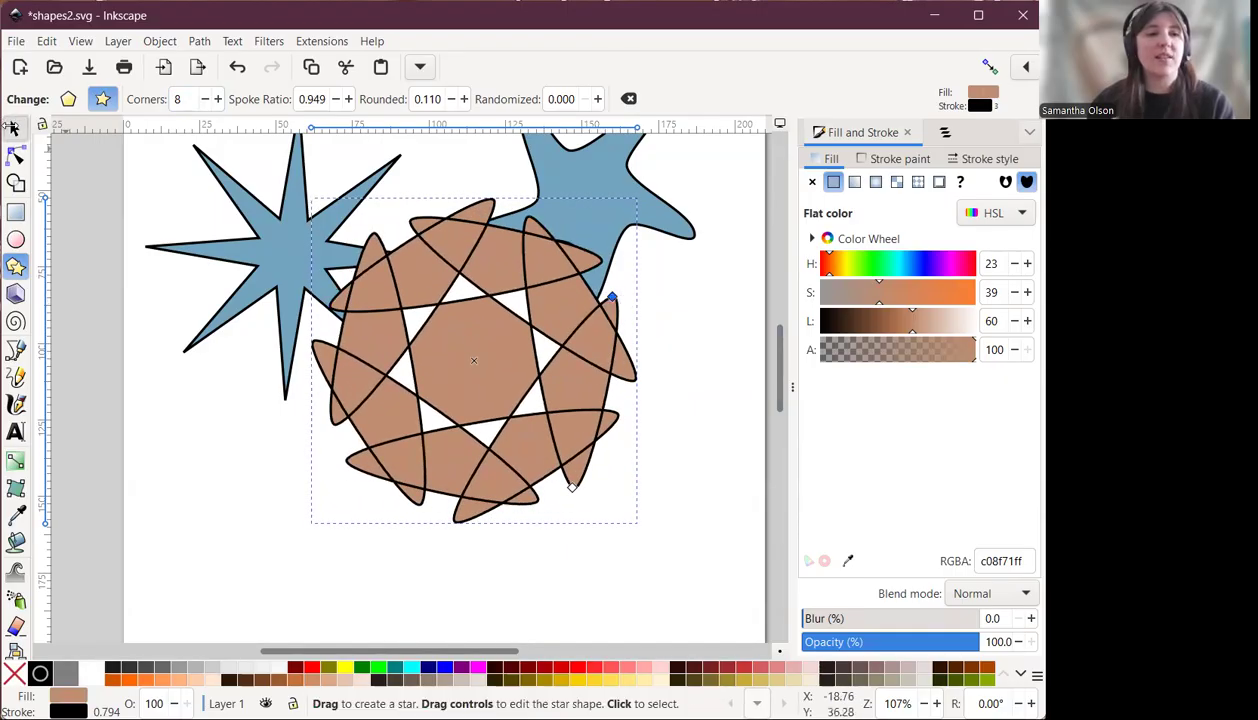
Move the brown star and scale it down to about 75 mm wide beneath the wavy blue star.
click(14, 128)
drag(455, 345, 575, 430)
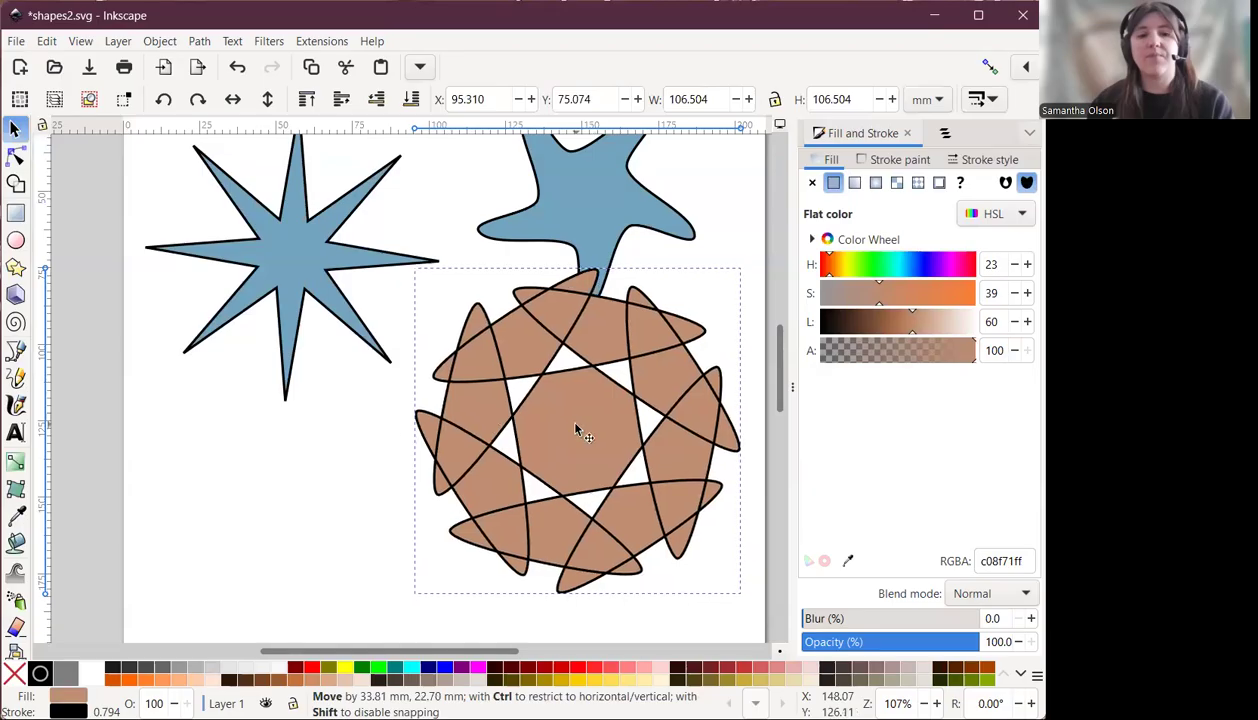
drag(742, 265, 651, 352)
drag(540, 460, 620, 428)
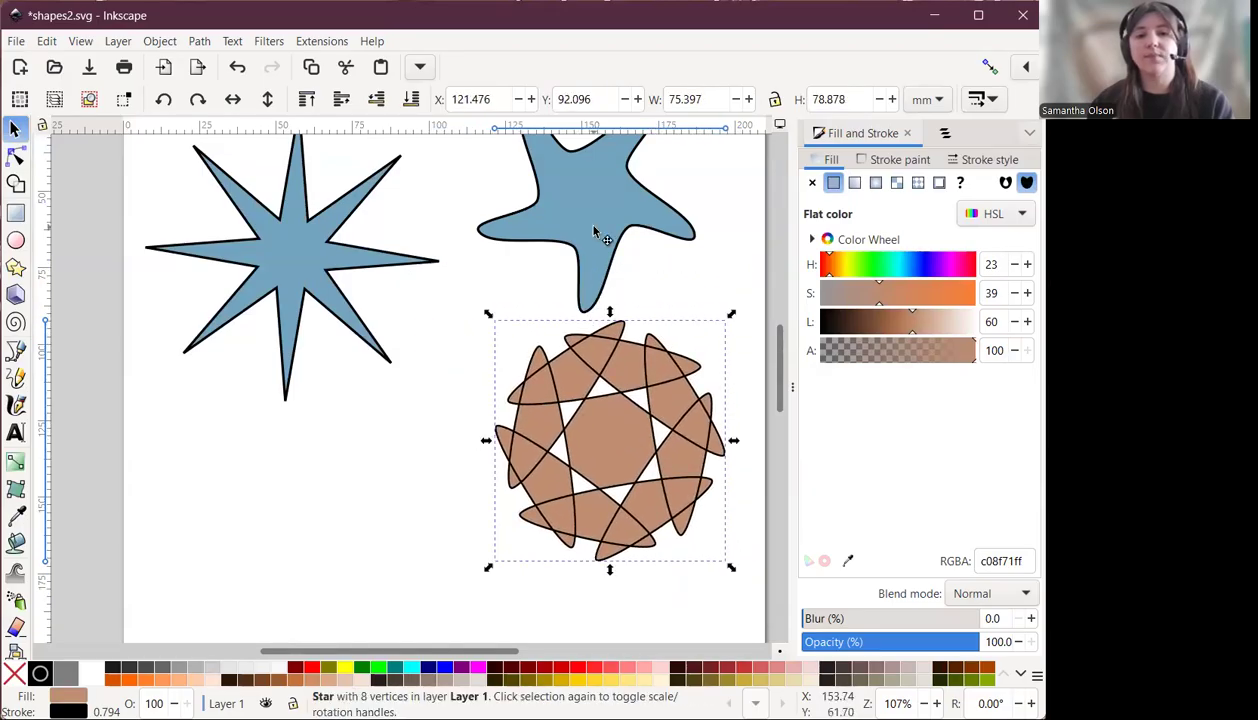
Recolour the wavy star with a fill hue of 83, then deselect it.
click(595, 232)
click(856, 266)
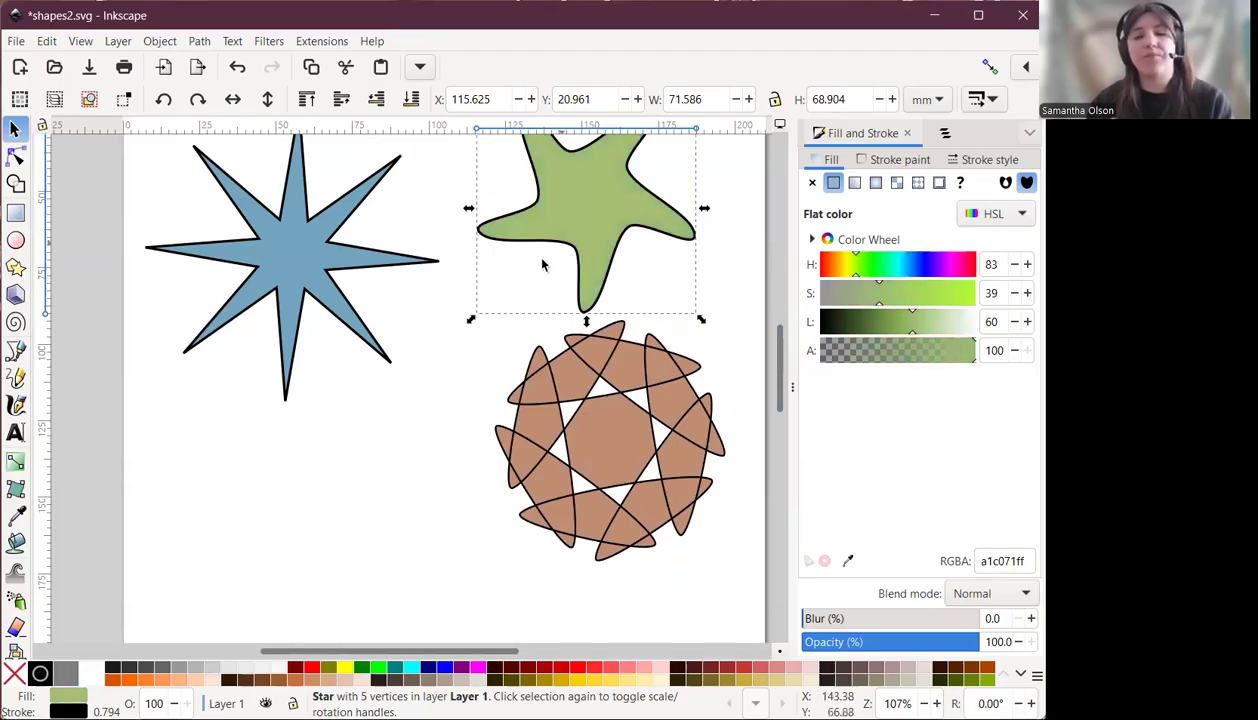
click(730, 246)
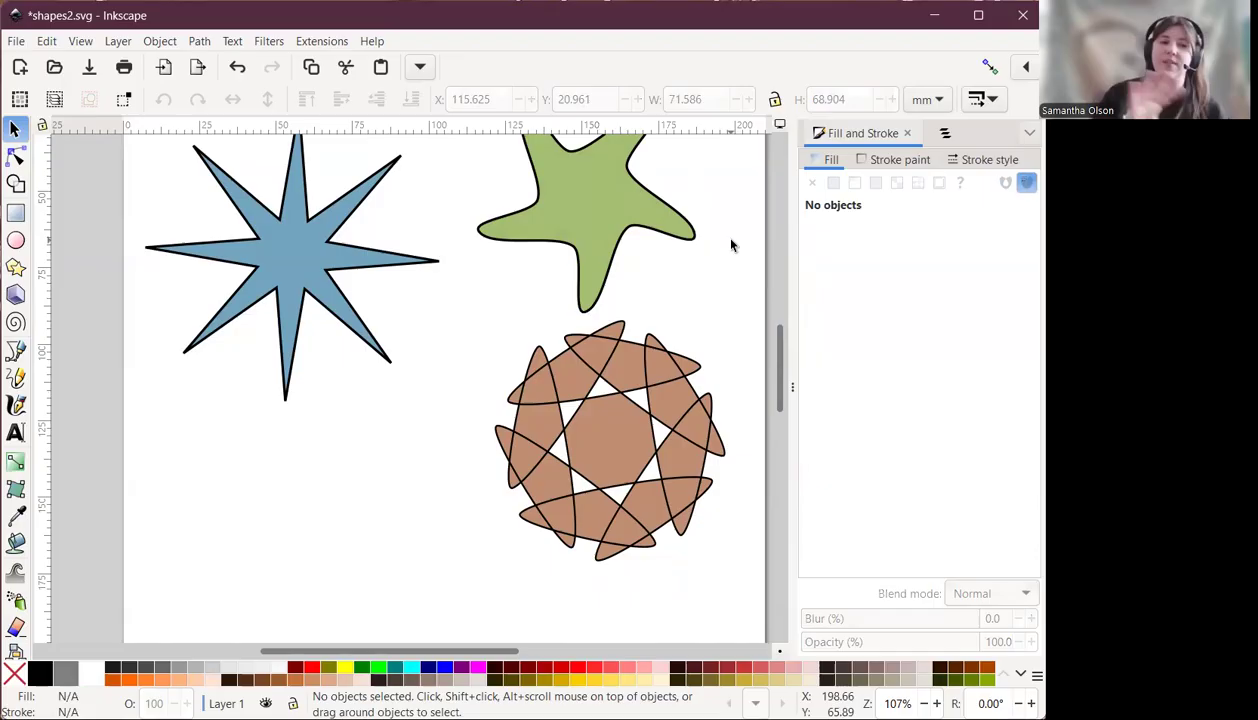
Draw an 8-corner polygon below the blue star with the Star tool in polygon mode.
click(15, 270)
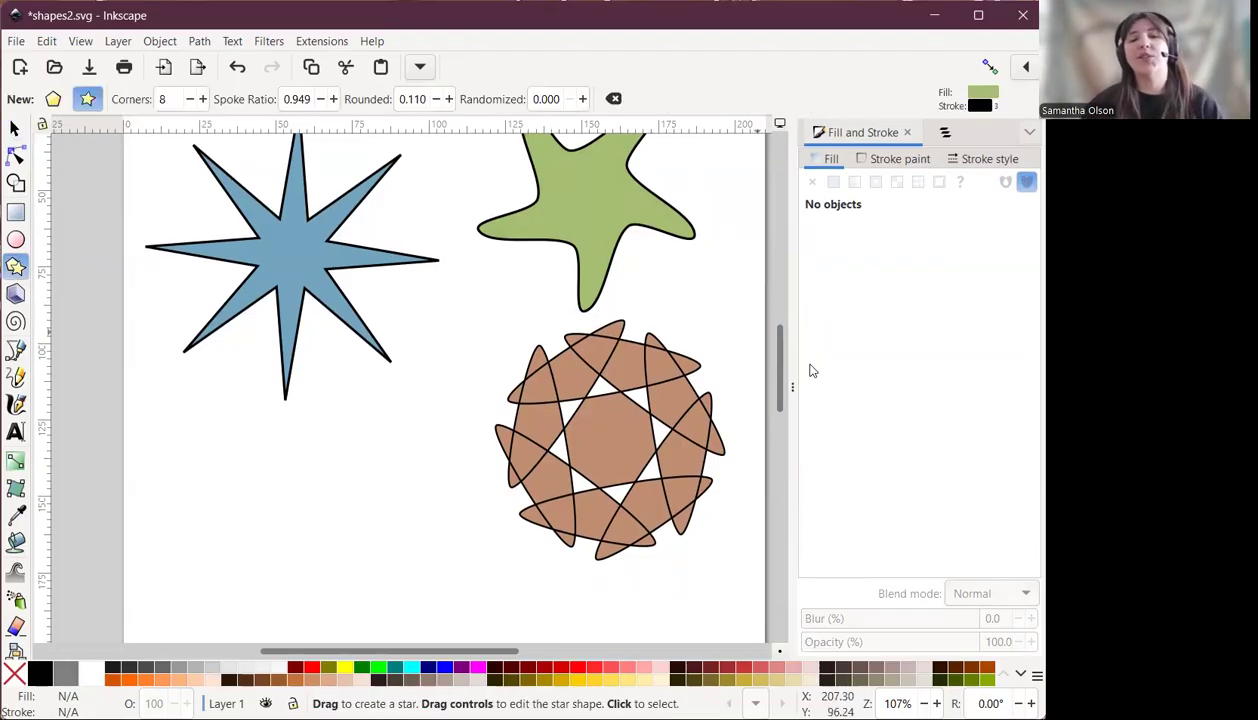
scroll(783, 346, down, 3)
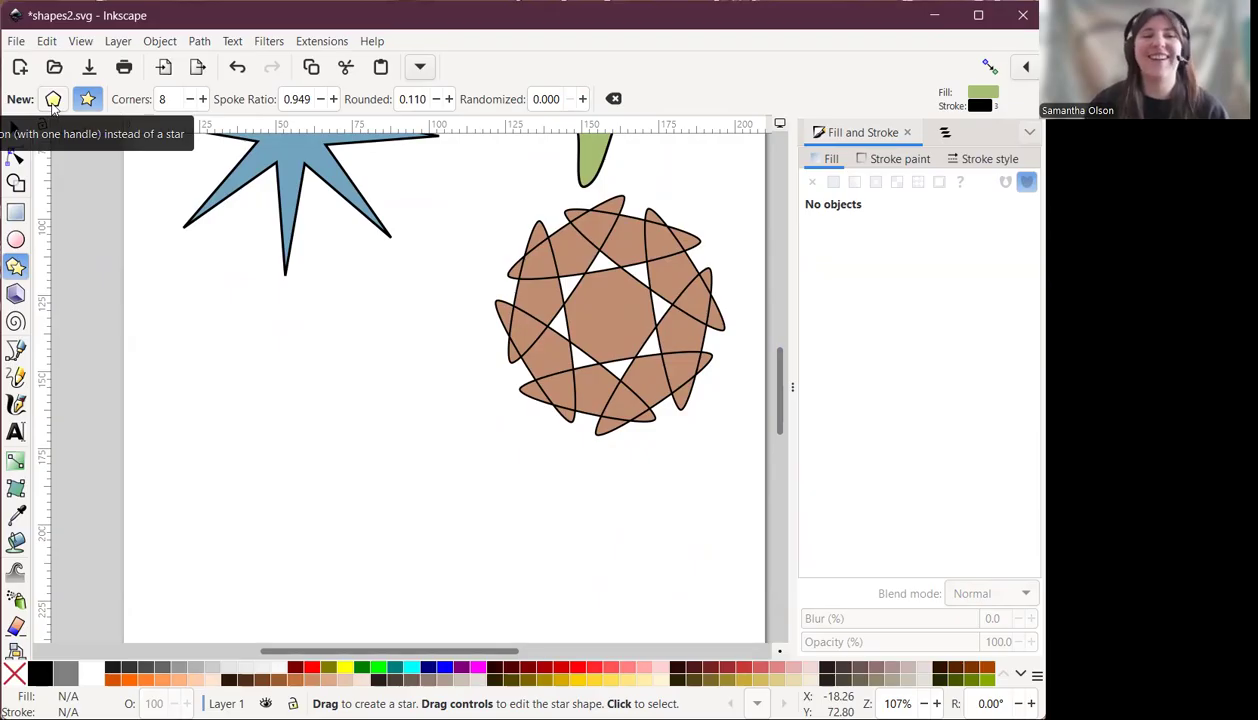
click(53, 101)
mouse_move(207, 352)
mouse_down()
mouse_move(286, 425)
mouse_move(270, 413)
mouse_up()
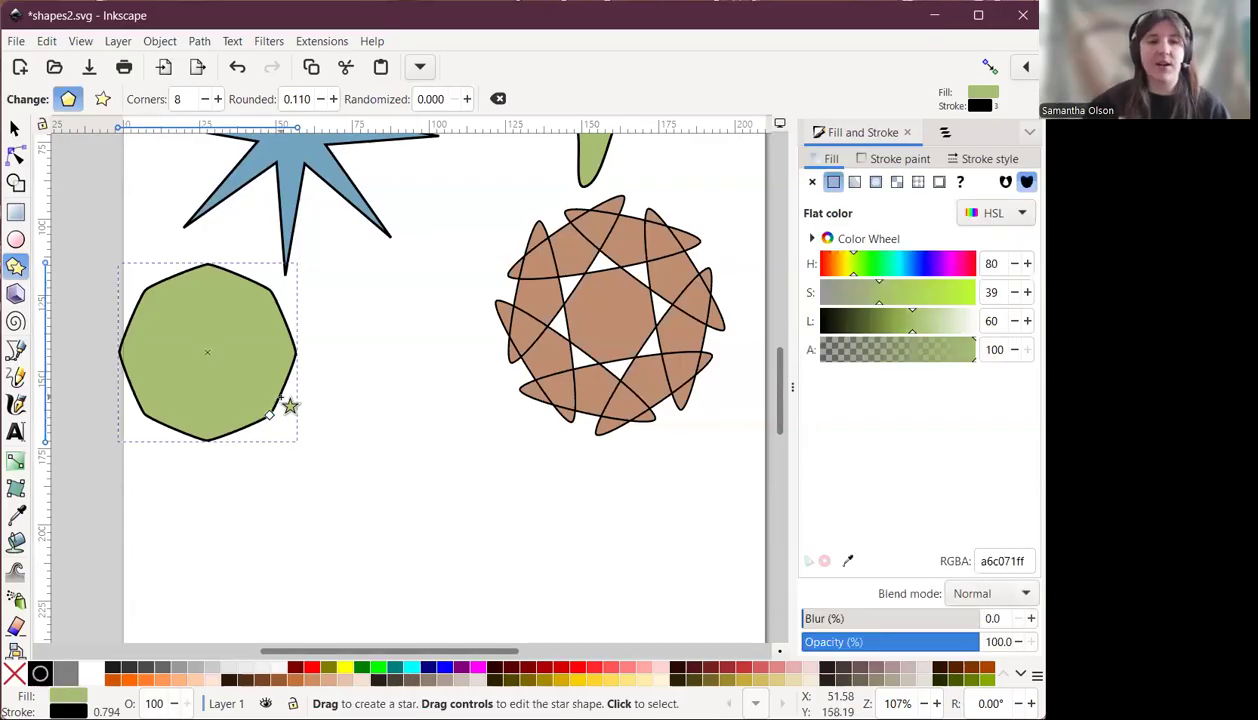
Move the green polygon further down and set its rounding to 0.
click(16, 128)
drag(197, 335, 279, 453)
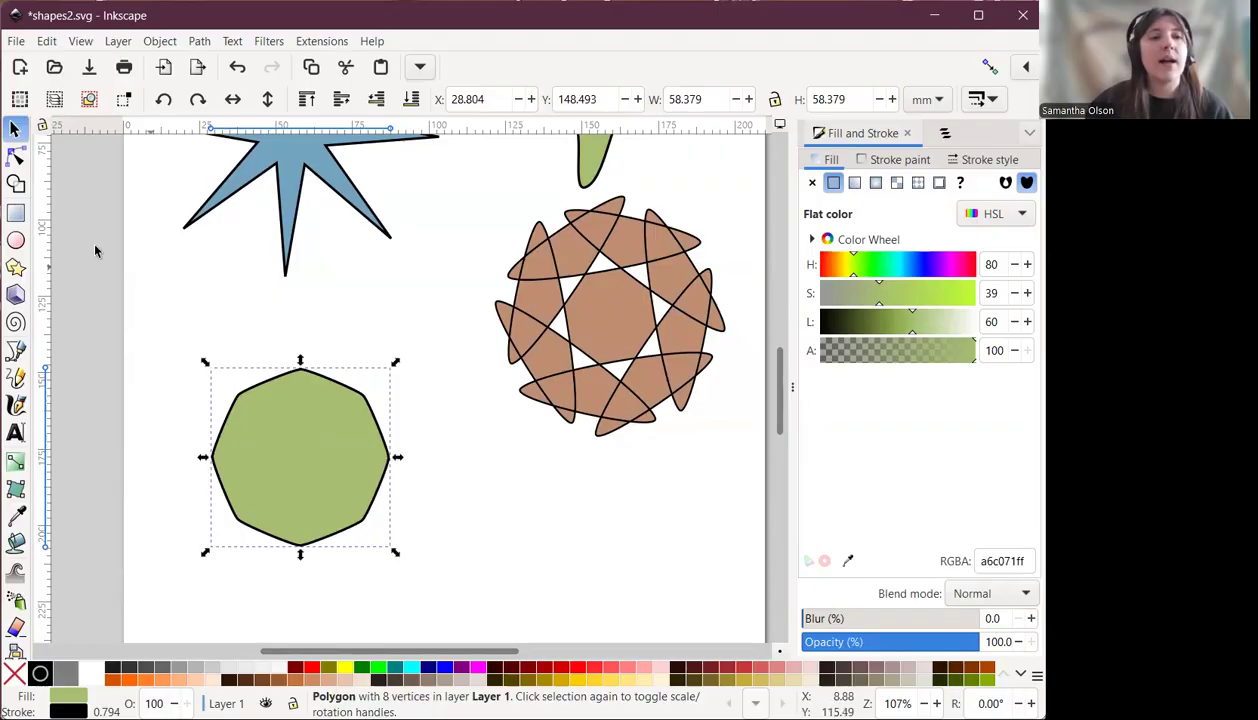
click(16, 267)
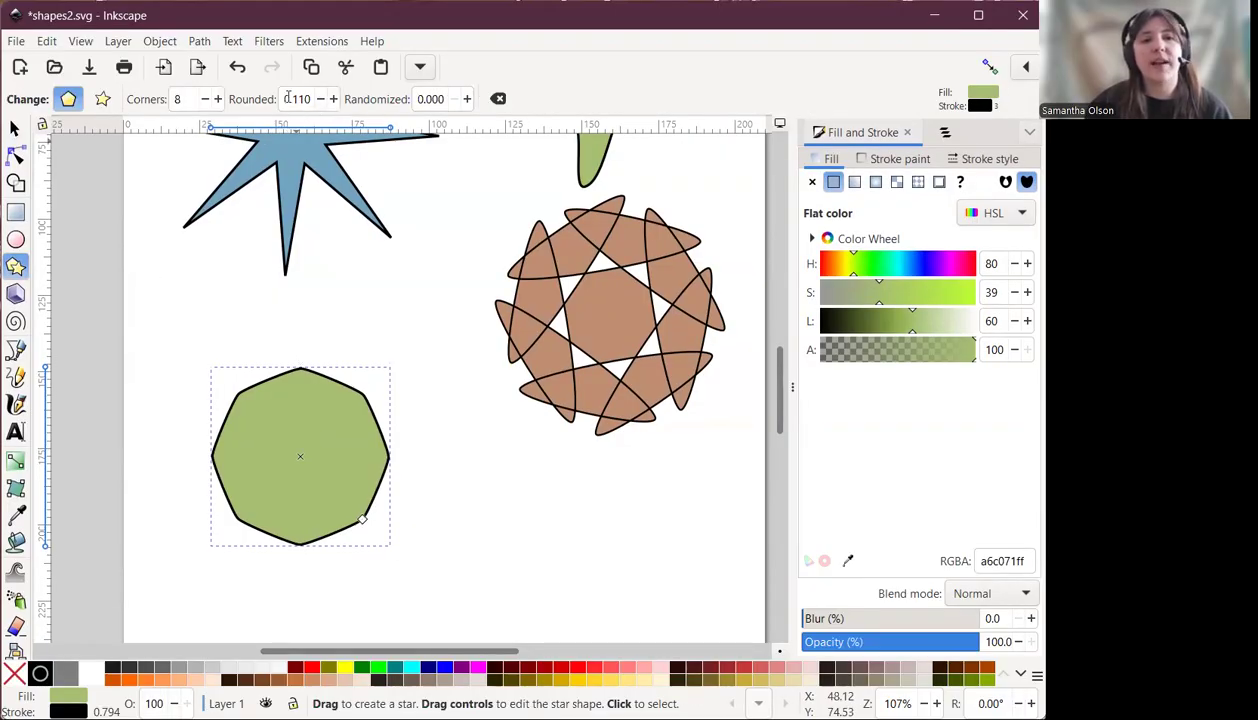
double_click(287, 98)
text(0)
key(Return)
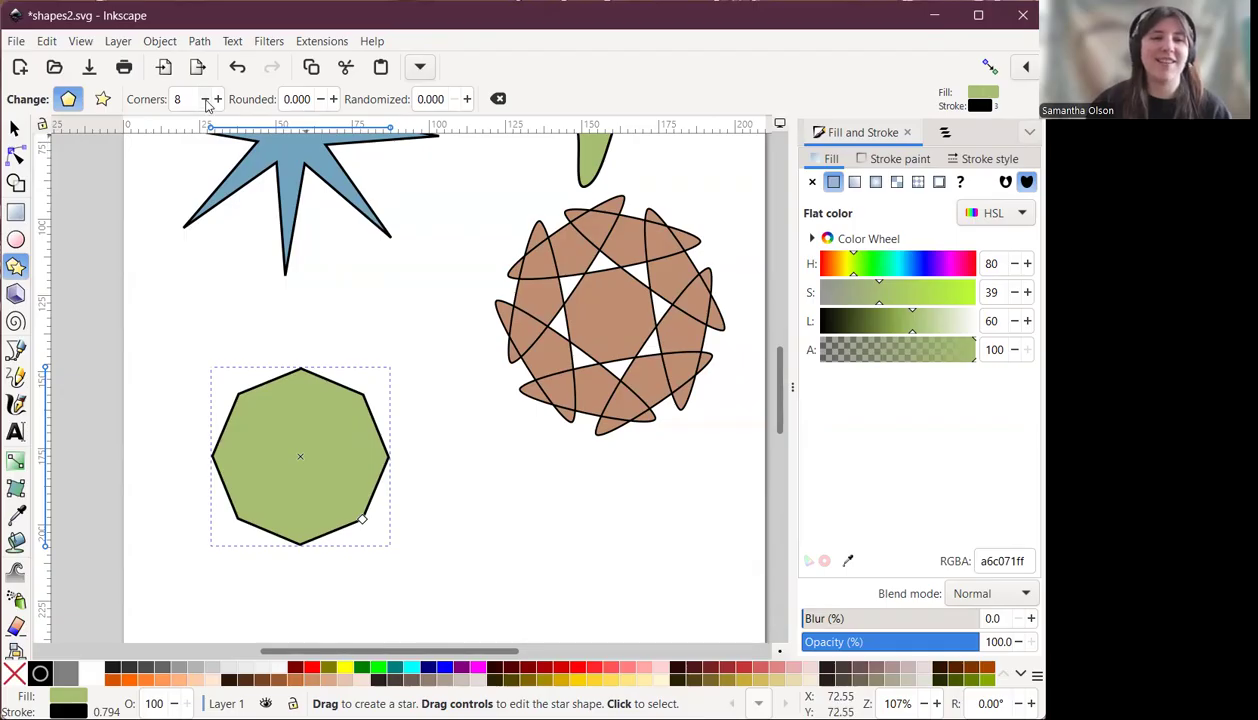
Cycle the polygon's corner count through several values back to 8, then enlarge it by dragging its corner handle outward.
click(206, 104)
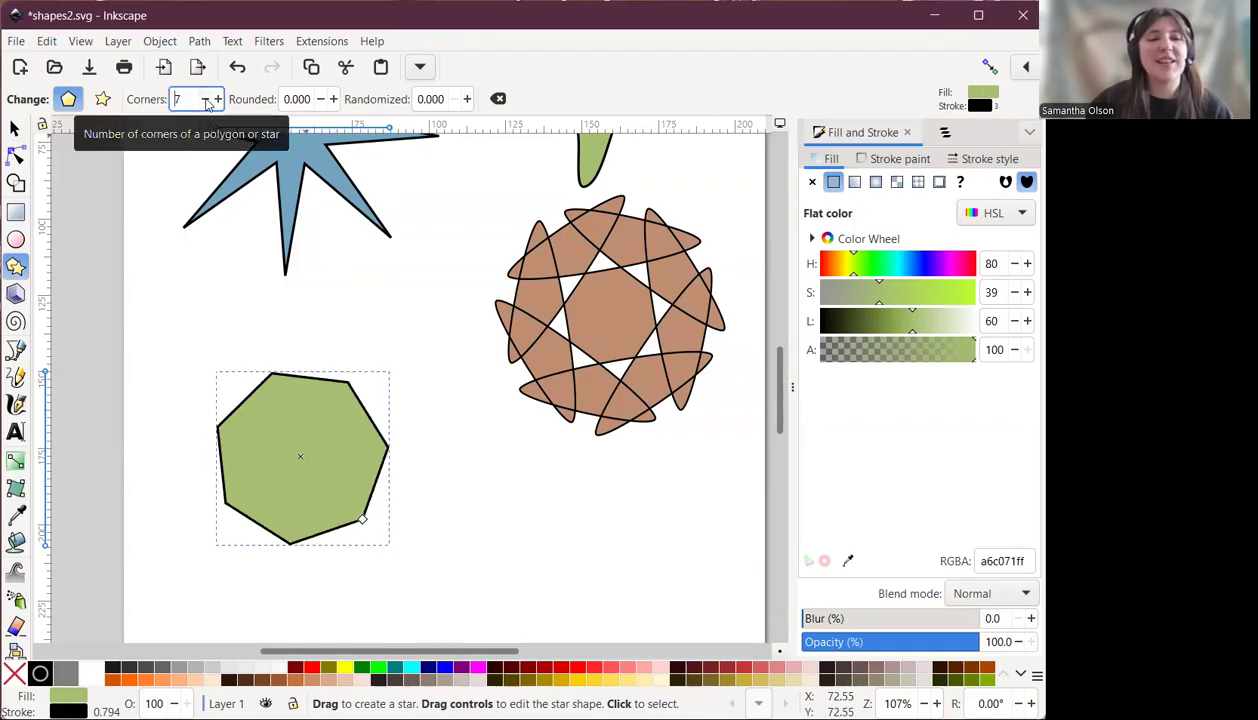
click(206, 104)
click(206, 104)
click(206, 104)
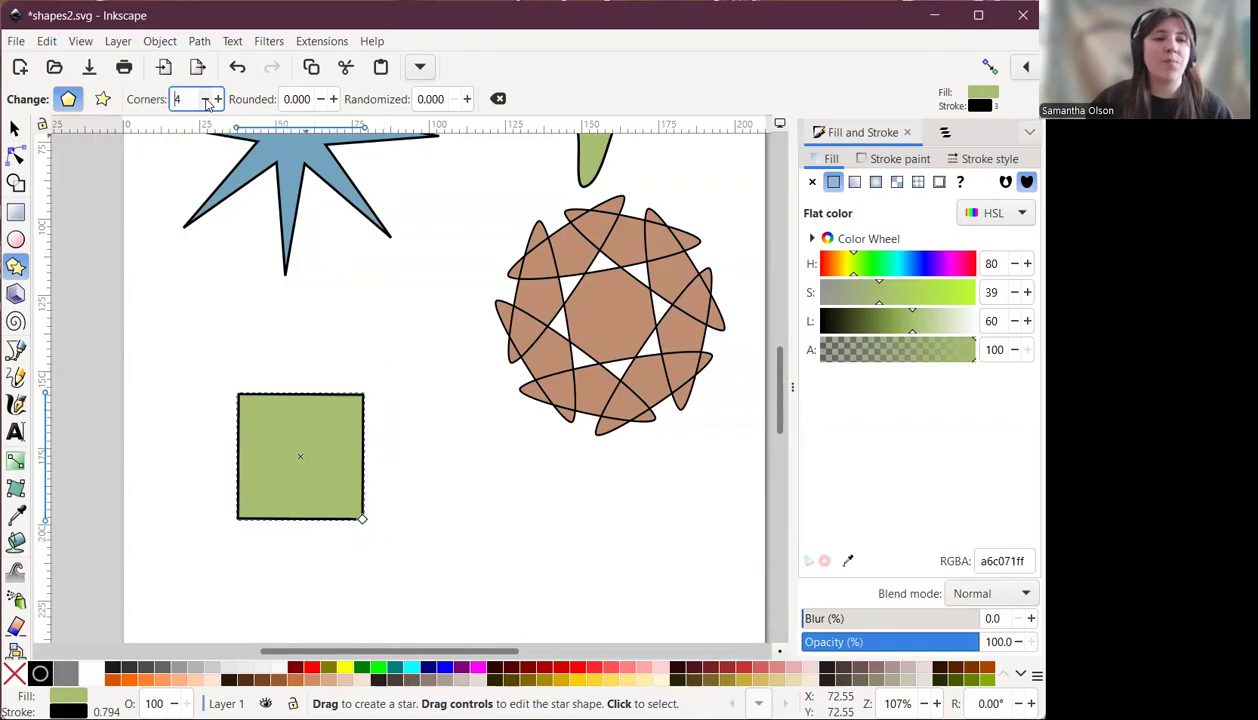
click(206, 104)
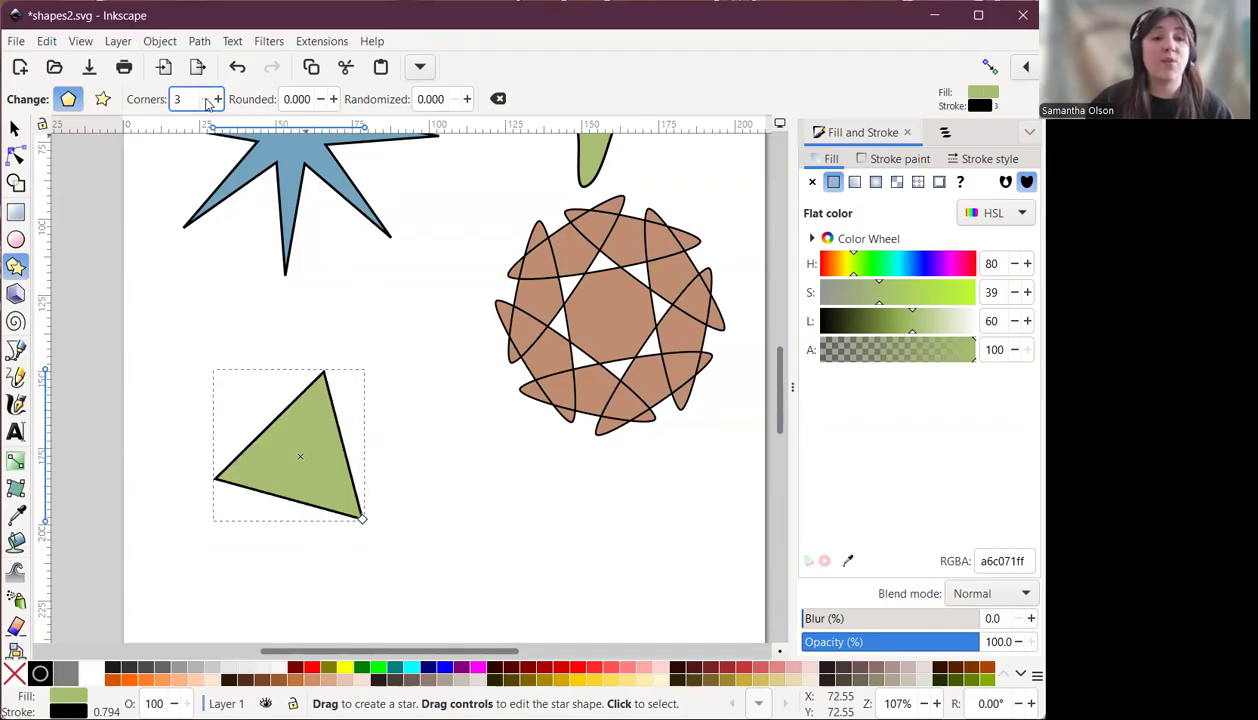
click(218, 99)
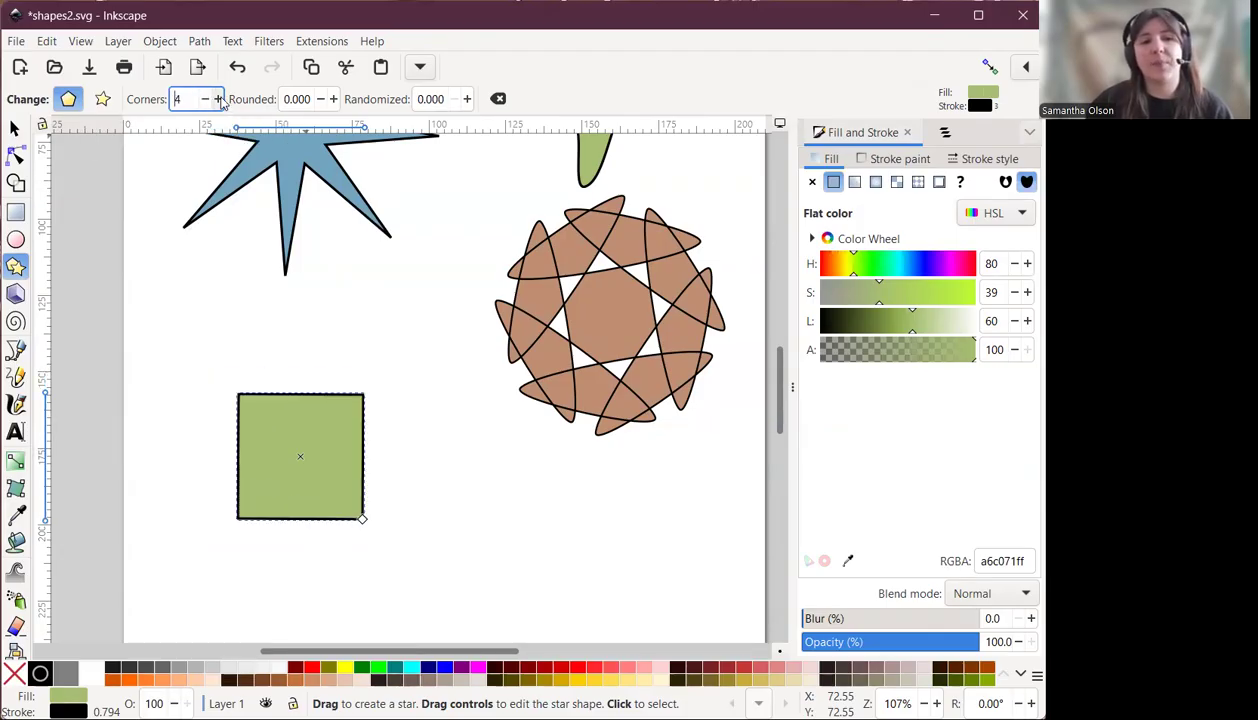
click(218, 99)
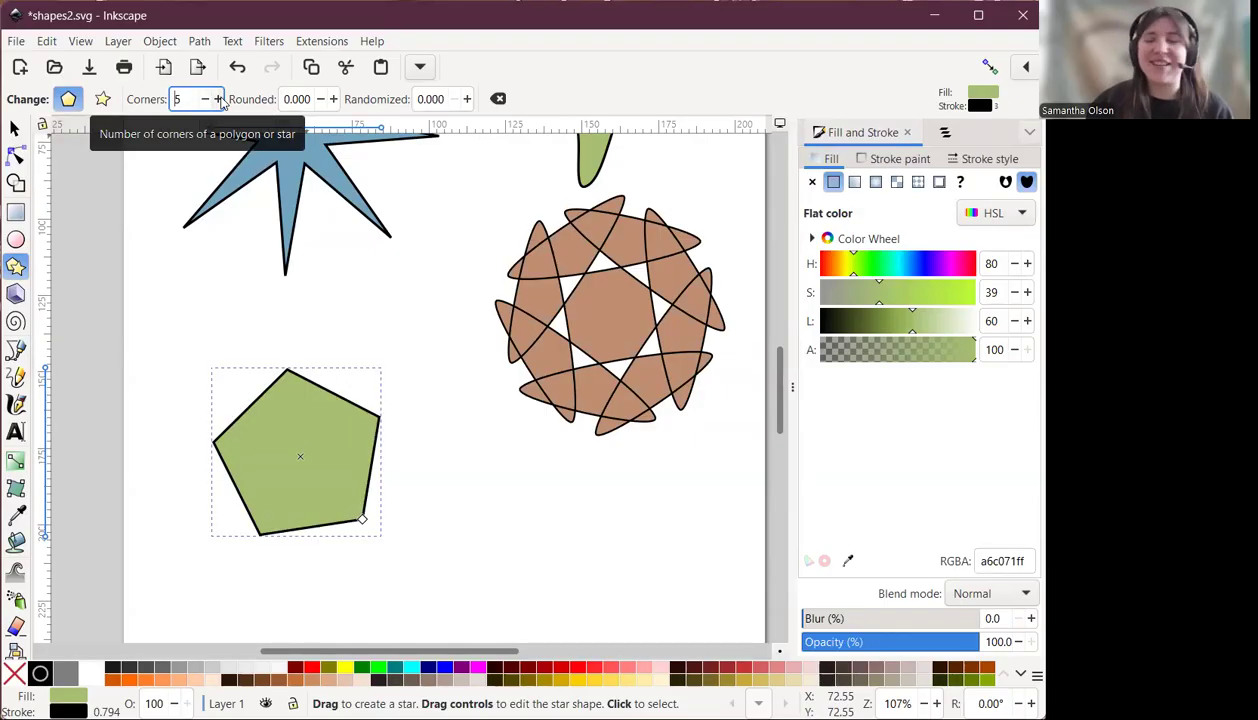
click(218, 99)
click(218, 99)
click(218, 99)
click(218, 99)
click(218, 99)
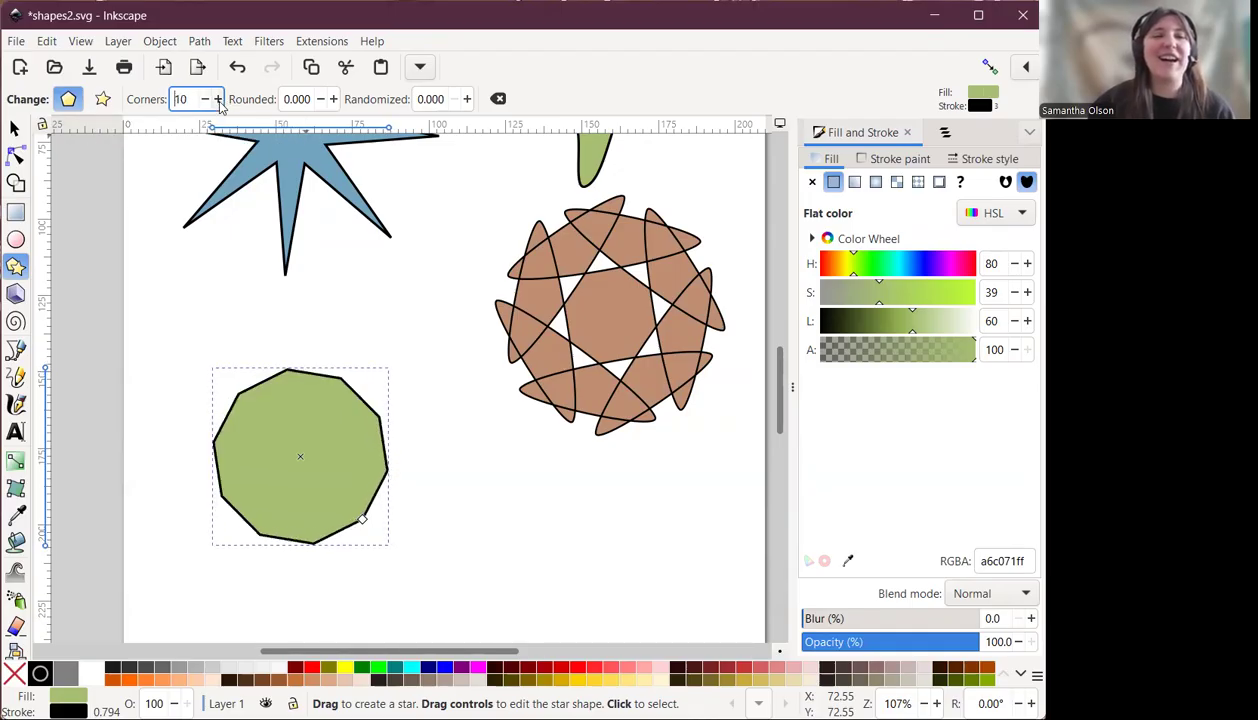
click(218, 99)
click(218, 99)
click(206, 99)
click(206, 99)
click(206, 99)
click(206, 99)
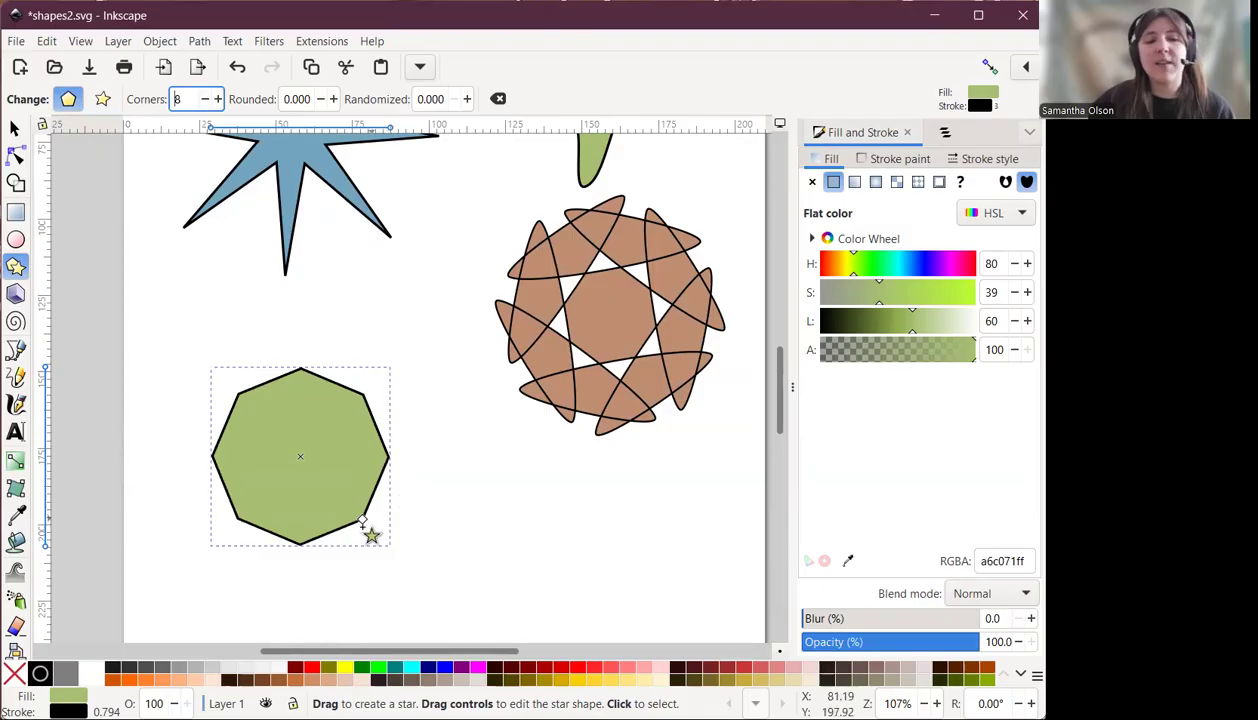
drag(363, 523, 233, 388)
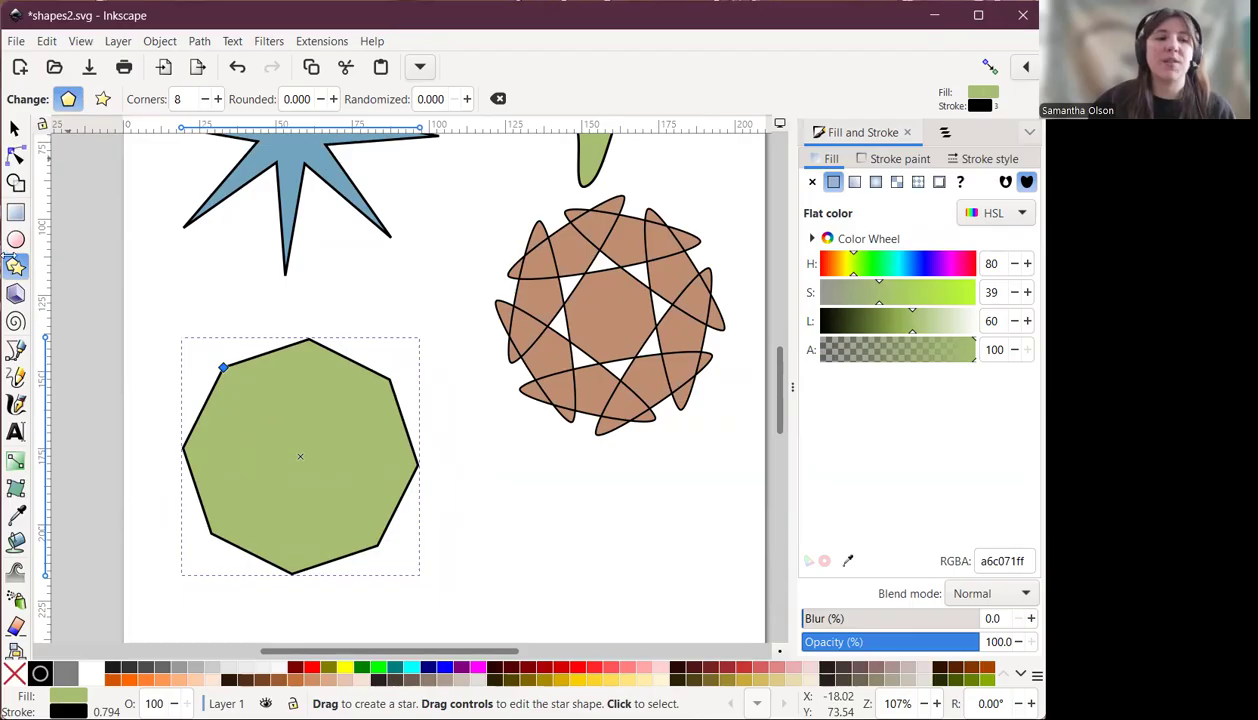
Draw a second polygon to the right of the first and set its fill hue to 169 and saturation to 82.
drag(502, 501, 562, 557)
drag(877, 264, 893, 264)
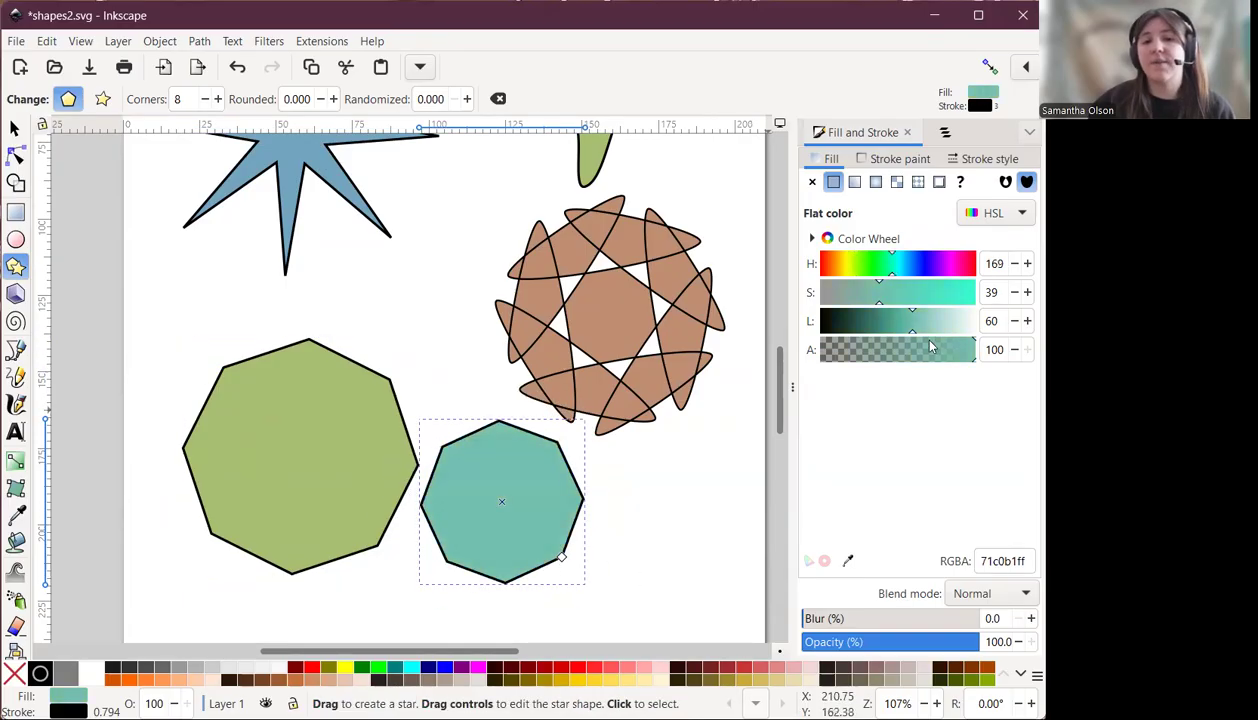
click(948, 292)
Set the second polygon's rounding to 0.140 and reduce it to 5 corners.
click(334, 99)
click(334, 99)
click(334, 99)
click(334, 99)
click(334, 99)
click(334, 99)
click(334, 99)
click(334, 99)
click(205, 99)
click(205, 99)
click(205, 99)
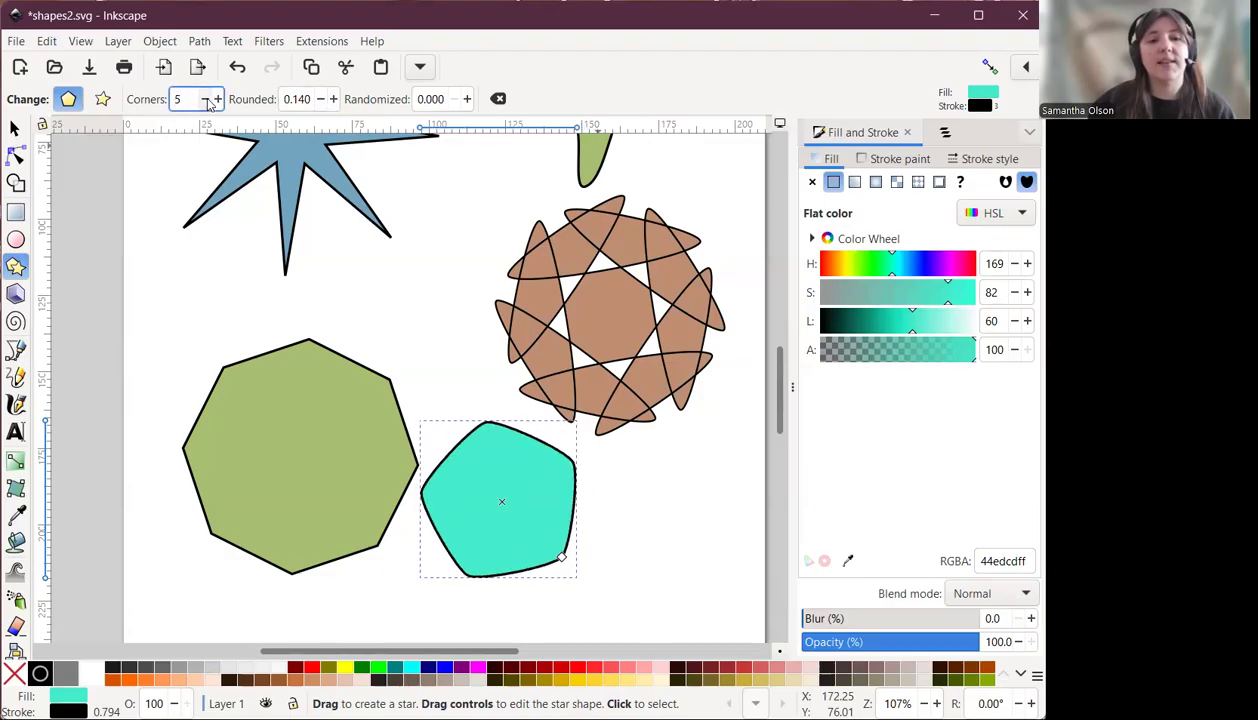
Switch to the selection tool and save the document.
key(s)
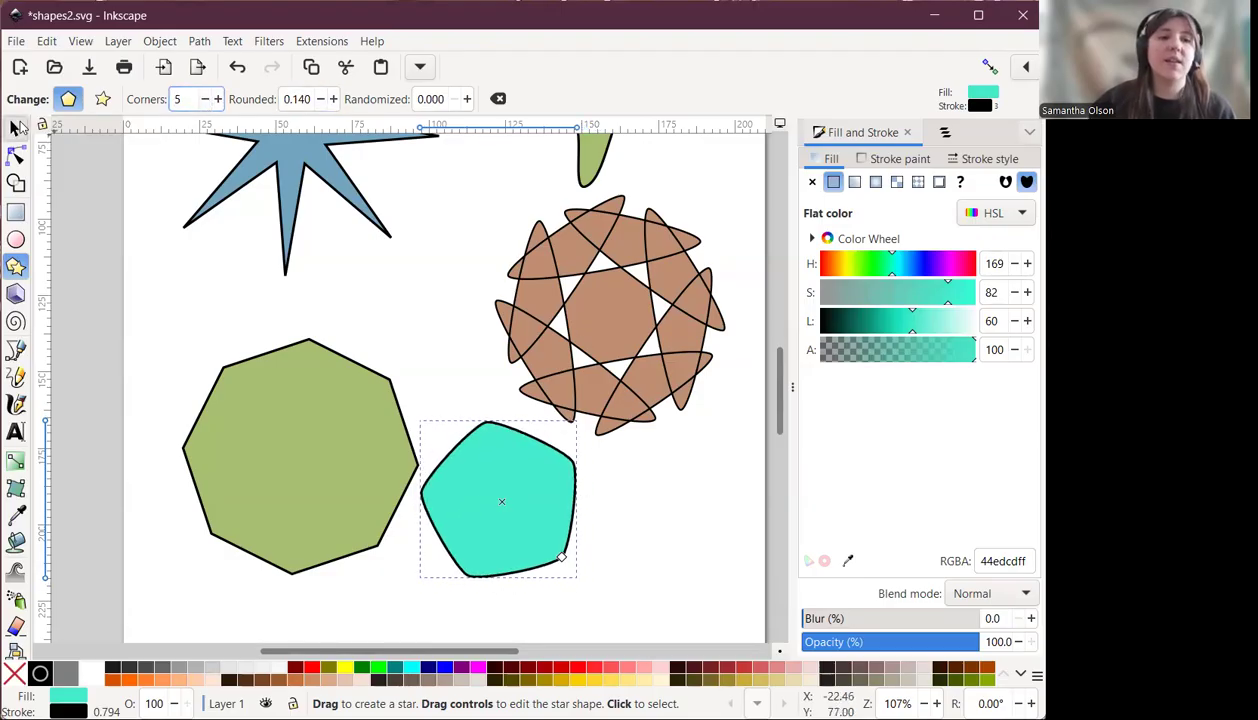
scroll(665, 420, up, 2)
scroll(673, 419, up, 4)
scroll(673, 419, down, 4)
scroll(712, 364, up, 2)
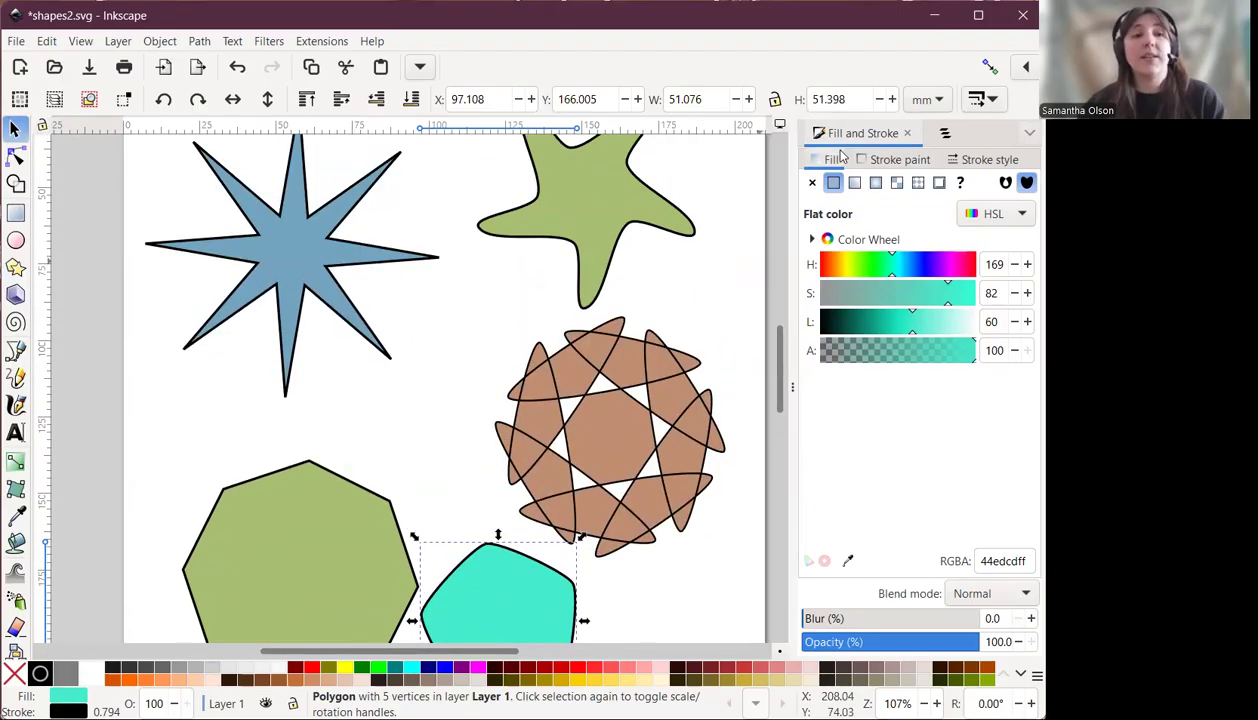
key(ctrl+s)
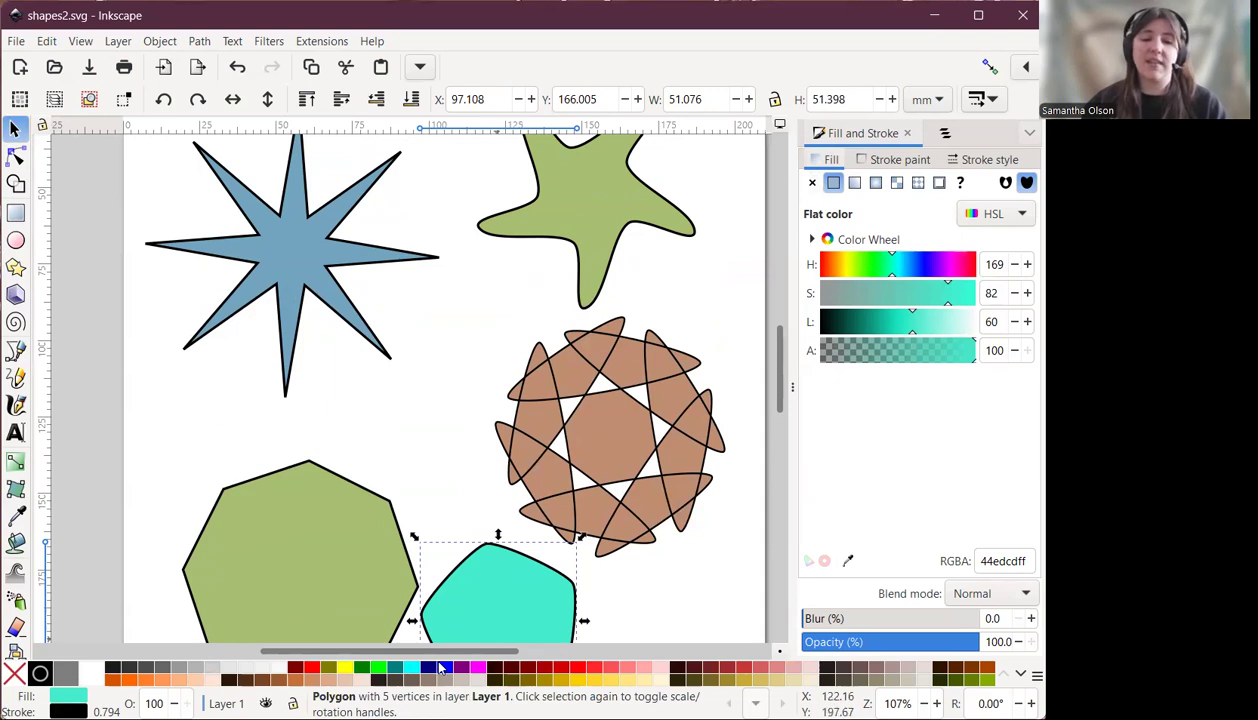
Move the teal pentagon slightly down and to the right, then deselect it.
drag(436, 652, 459, 651)
scroll(462, 480, down, 2)
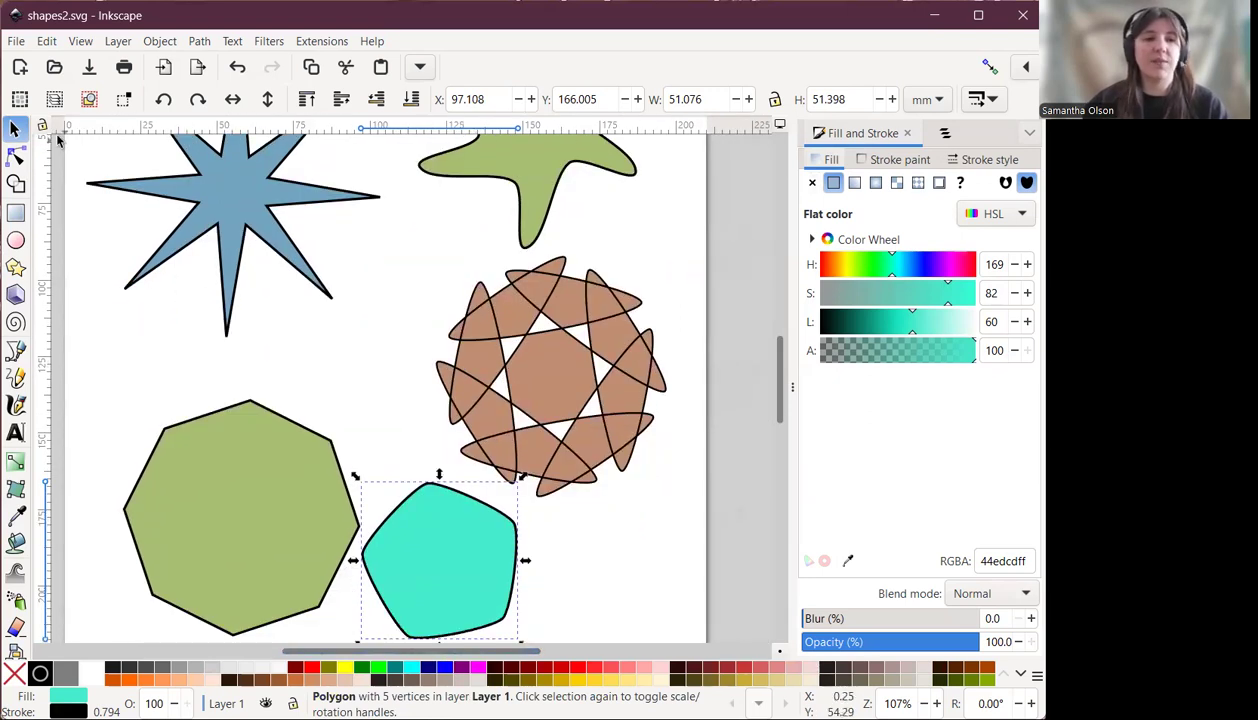
drag(443, 528, 459, 544)
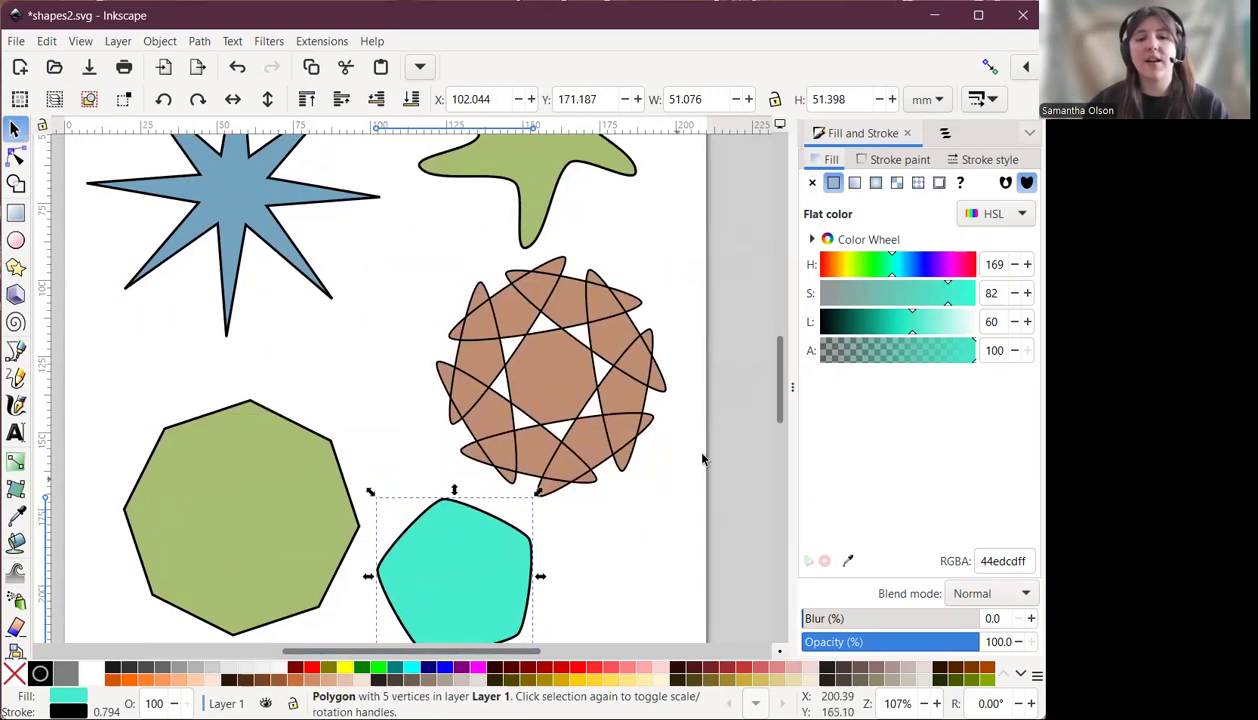
click(727, 397)
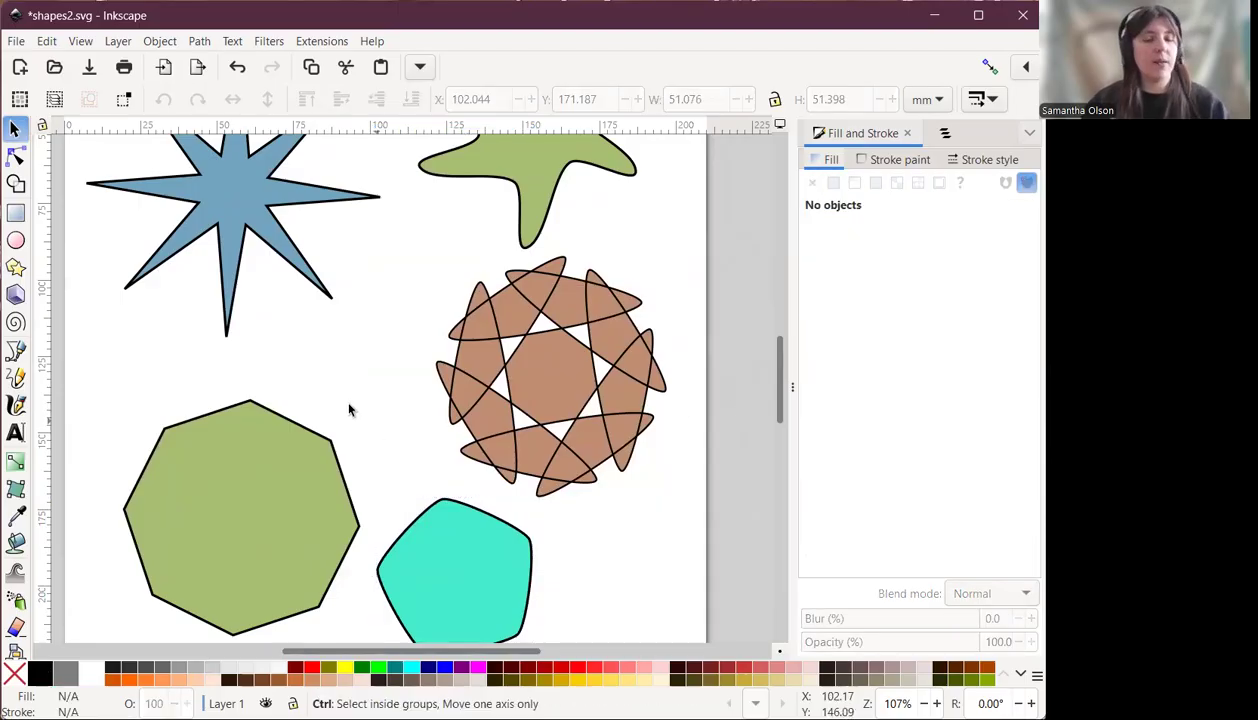
Open the Layers and Objects panel and expand Layer 1 to list its objects.
scroll(349, 409, down, 1)
drag(480, 652, 435, 653)
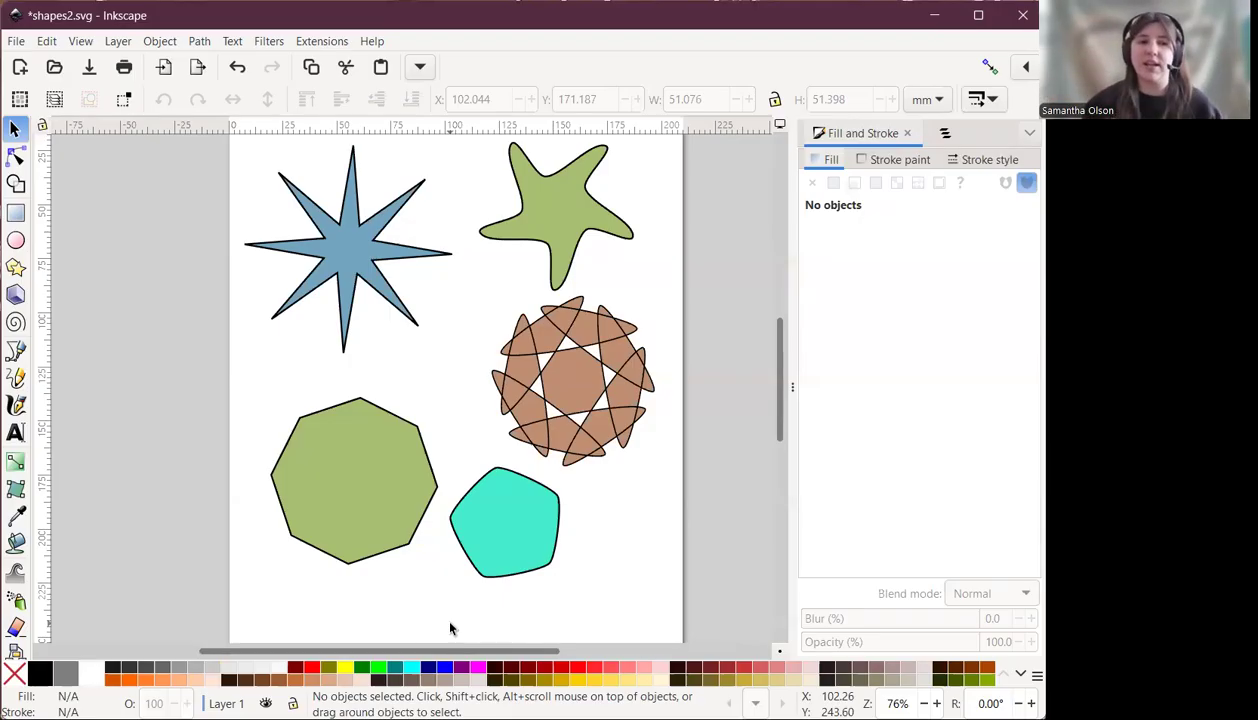
click(119, 45)
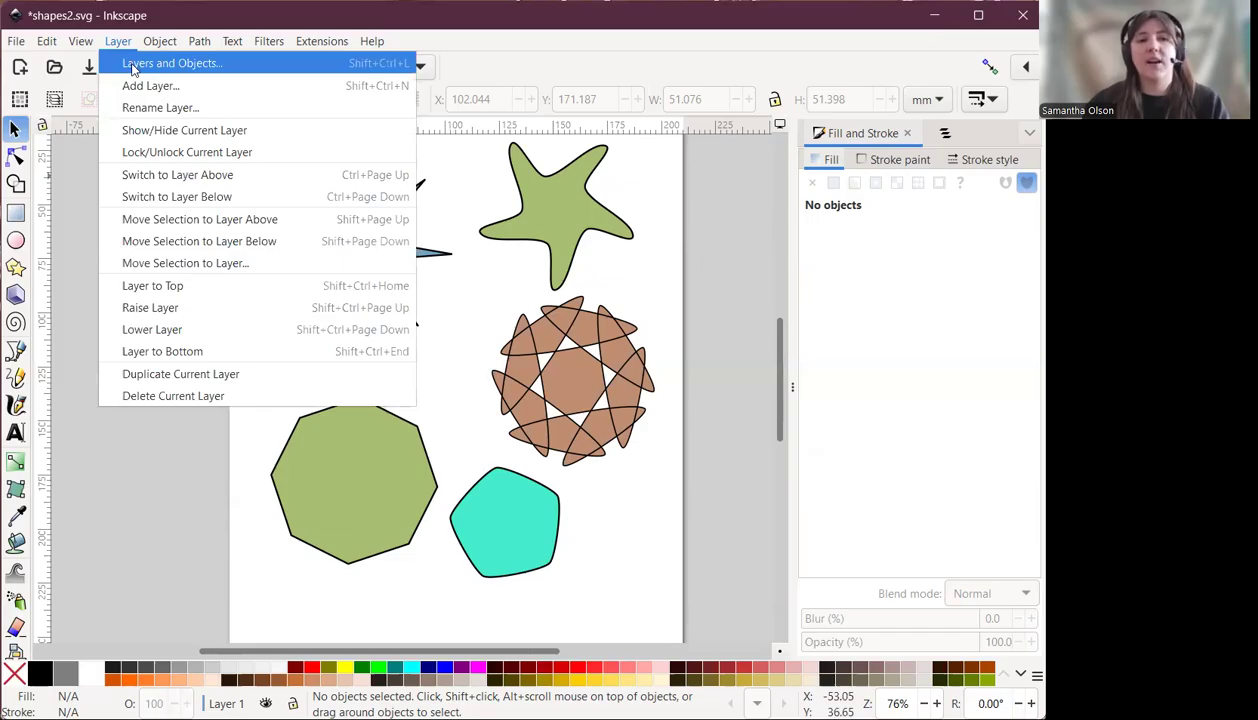
click(131, 65)
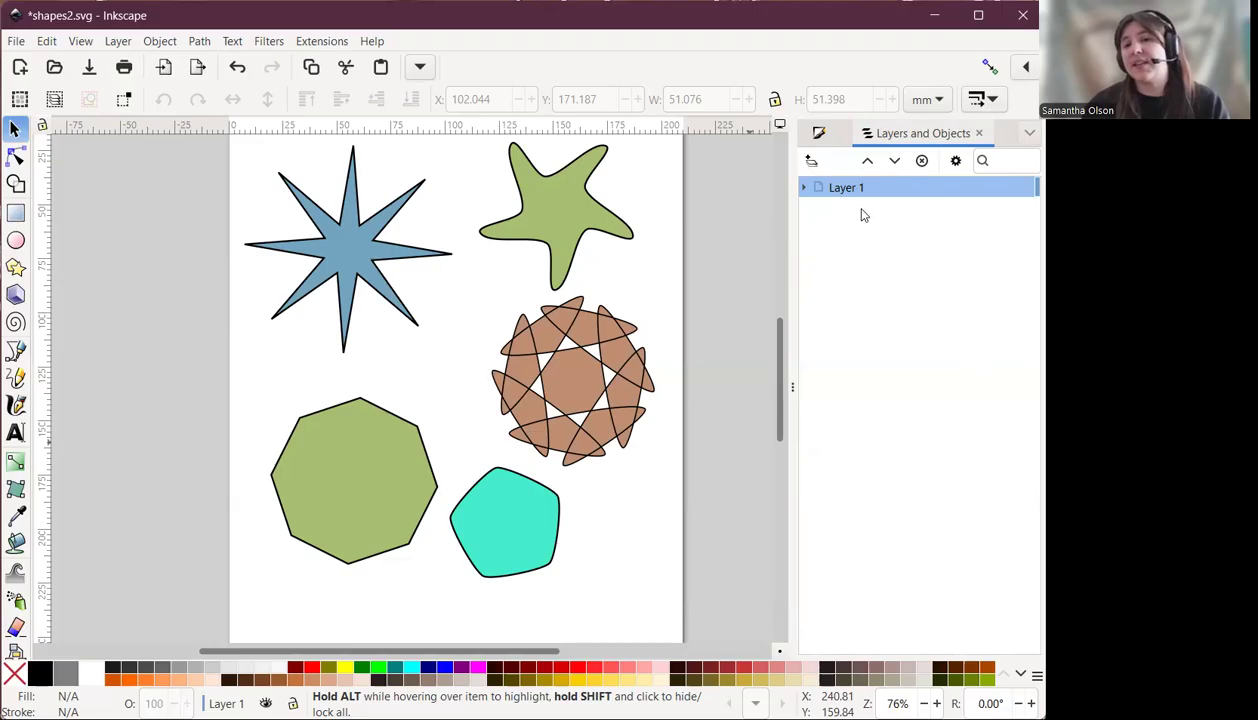
mouse_move(872, 201)
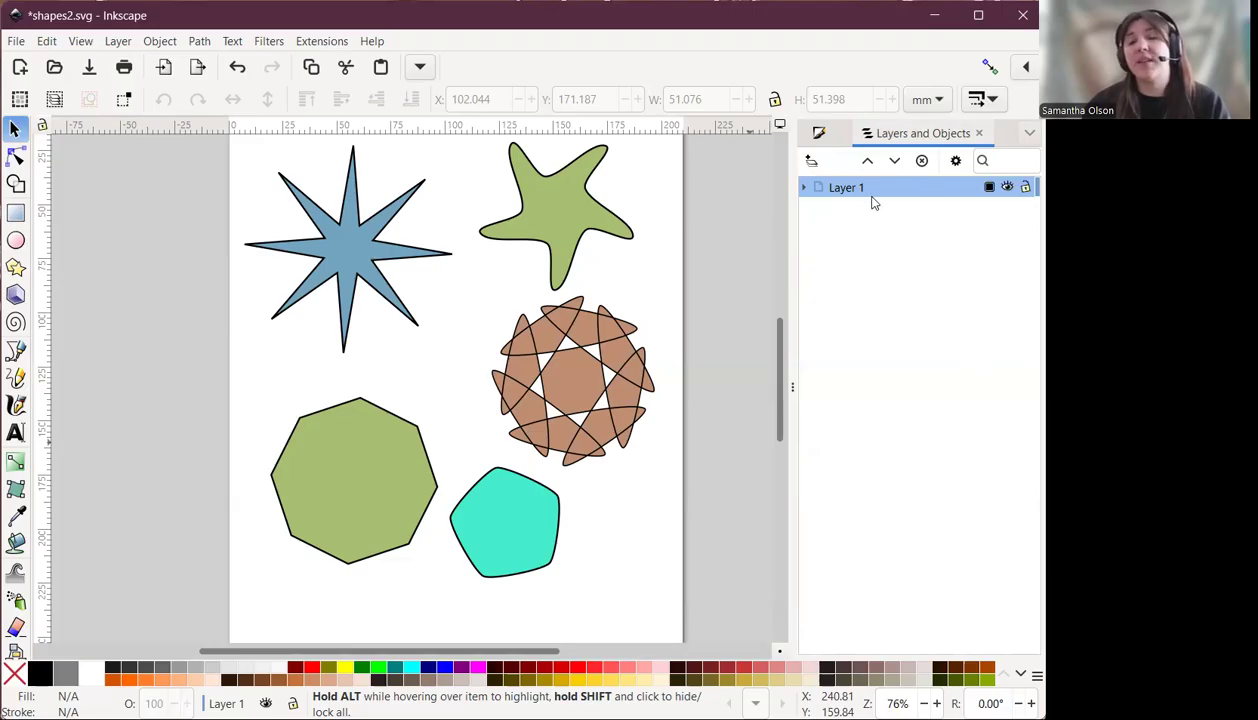
click(804, 188)
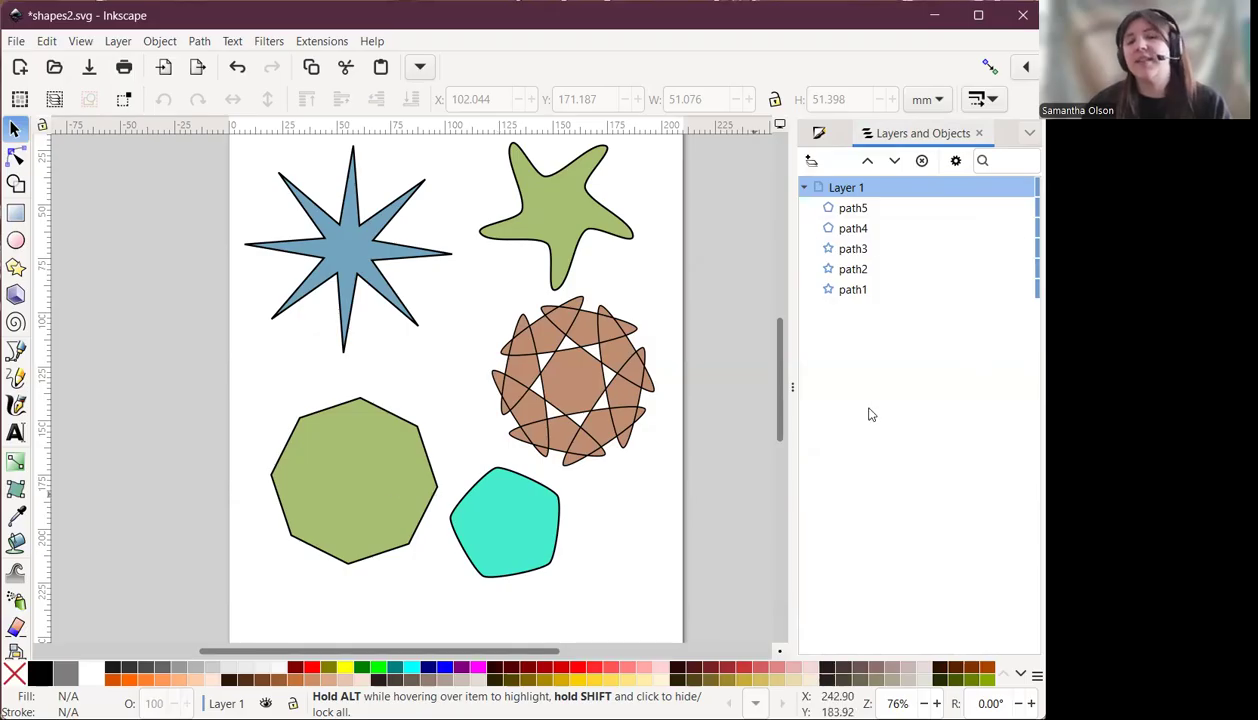
Select path5 in the object list, then hide and show Layer 1.
click(856, 212)
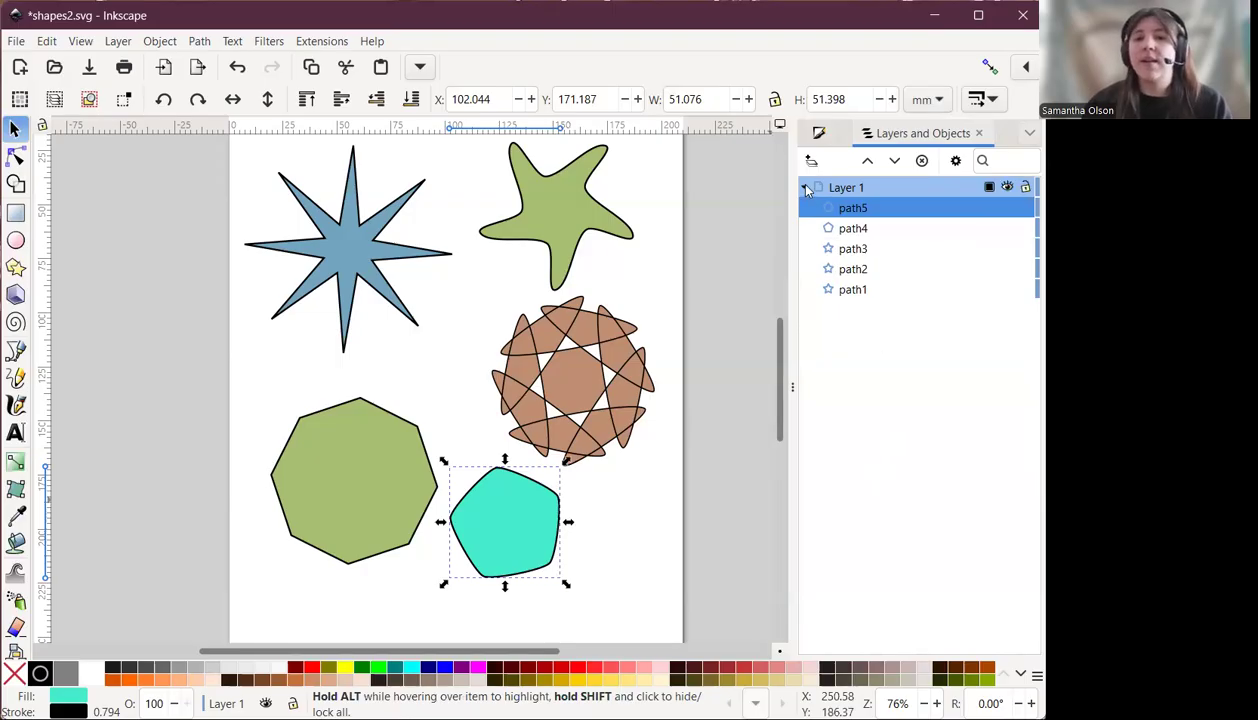
click(1007, 190)
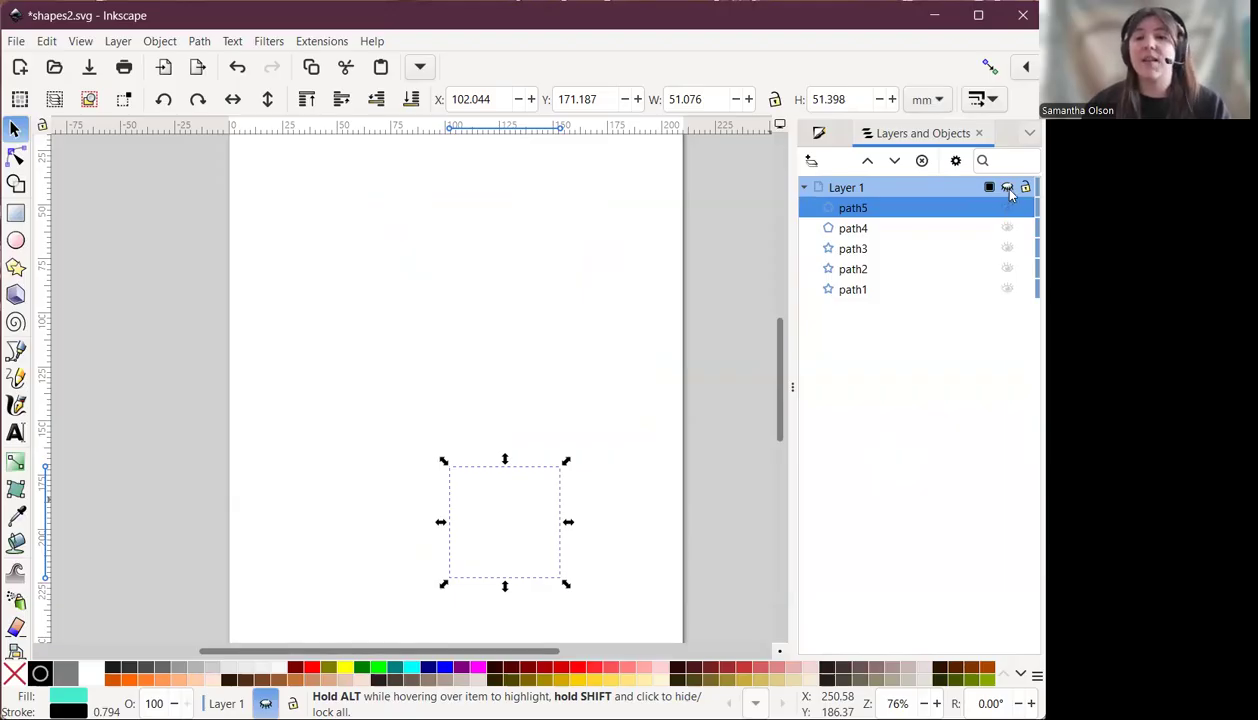
click(1007, 189)
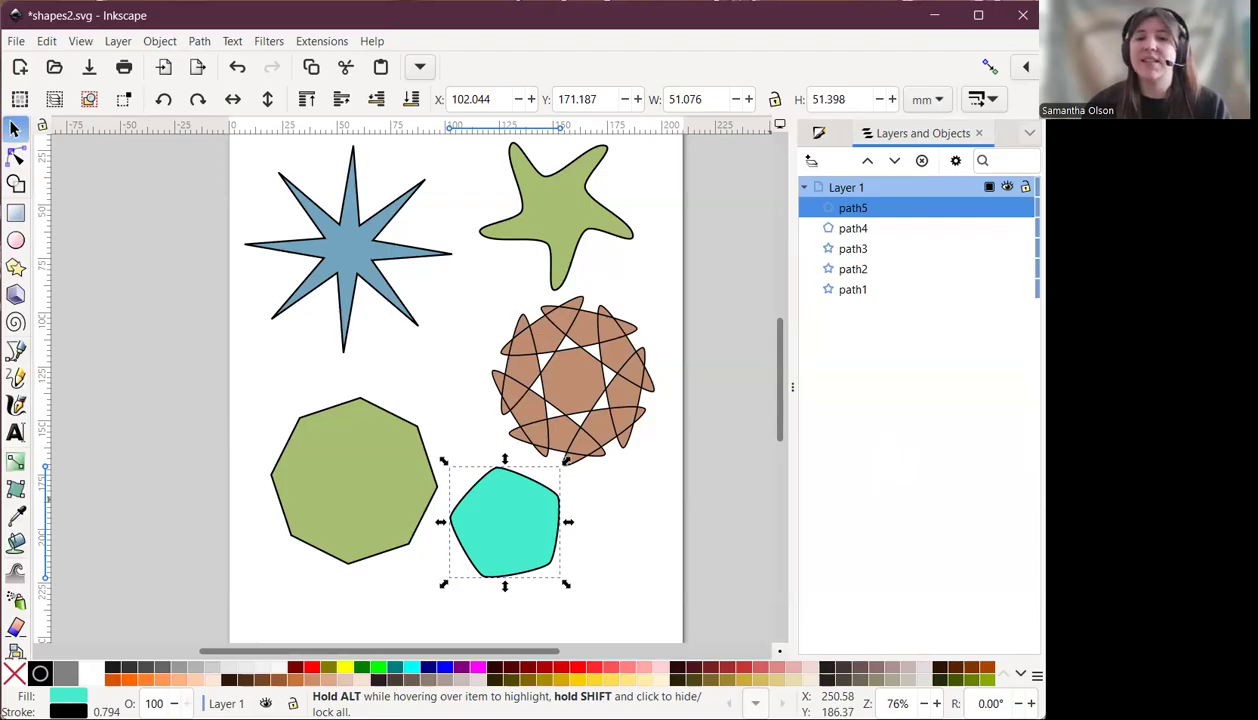
Reposition the blue eight-point star and nudge the green wavy star.
drag(340, 248, 321, 282)
mouse_move(562, 205)
mouse_down()
mouse_move(579, 227)
mouse_move(552, 200)
mouse_up()
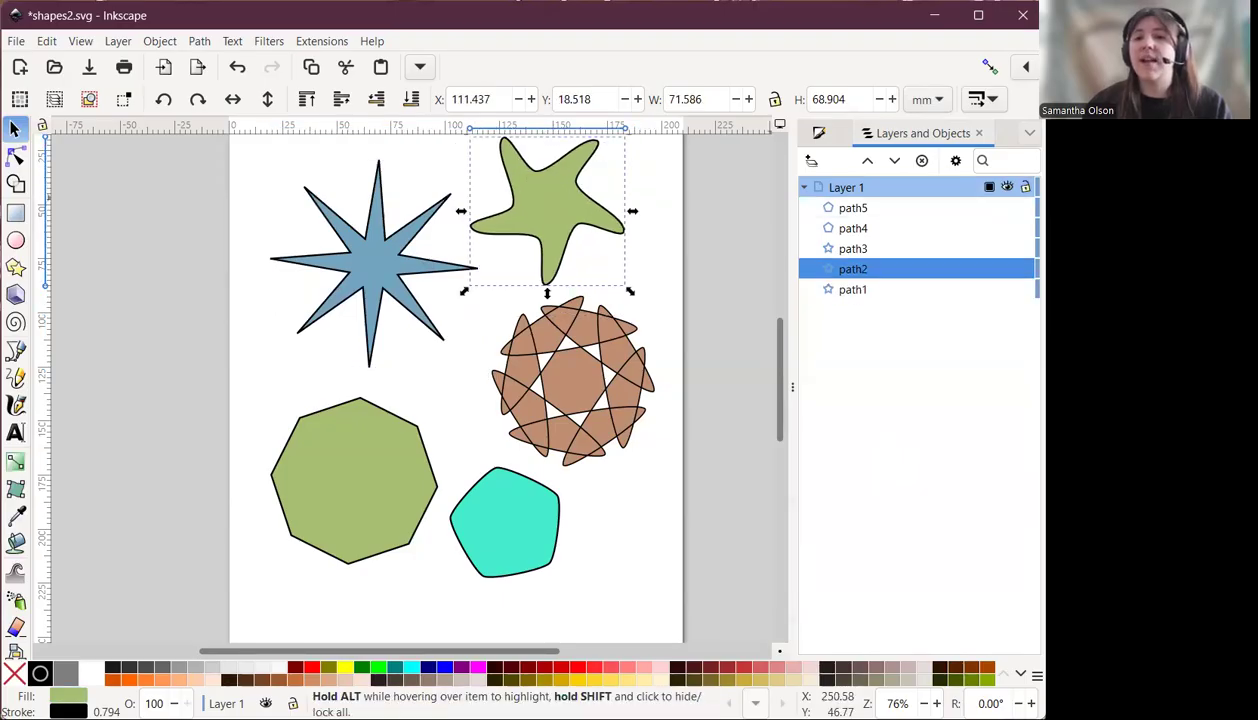
Lock Layer 1 and try dragging the shapes on the canvas.
click(1025, 187)
drag(545, 208, 487, 305)
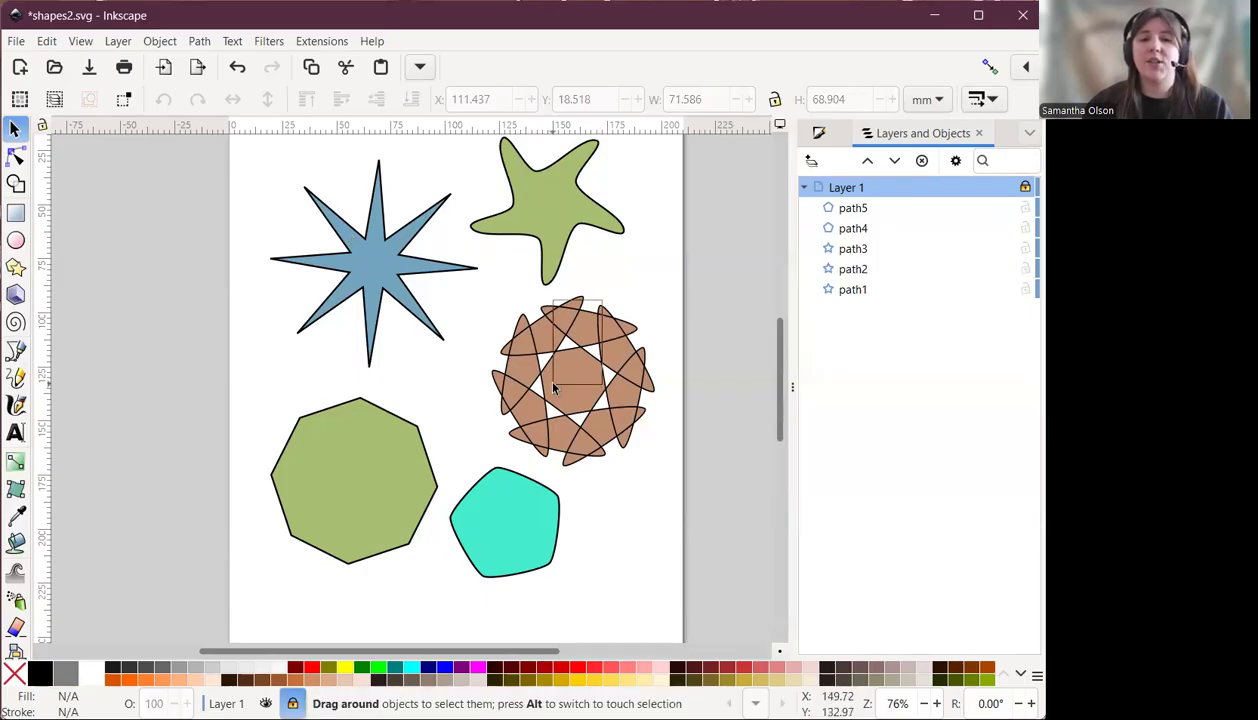
drag(517, 467, 592, 528)
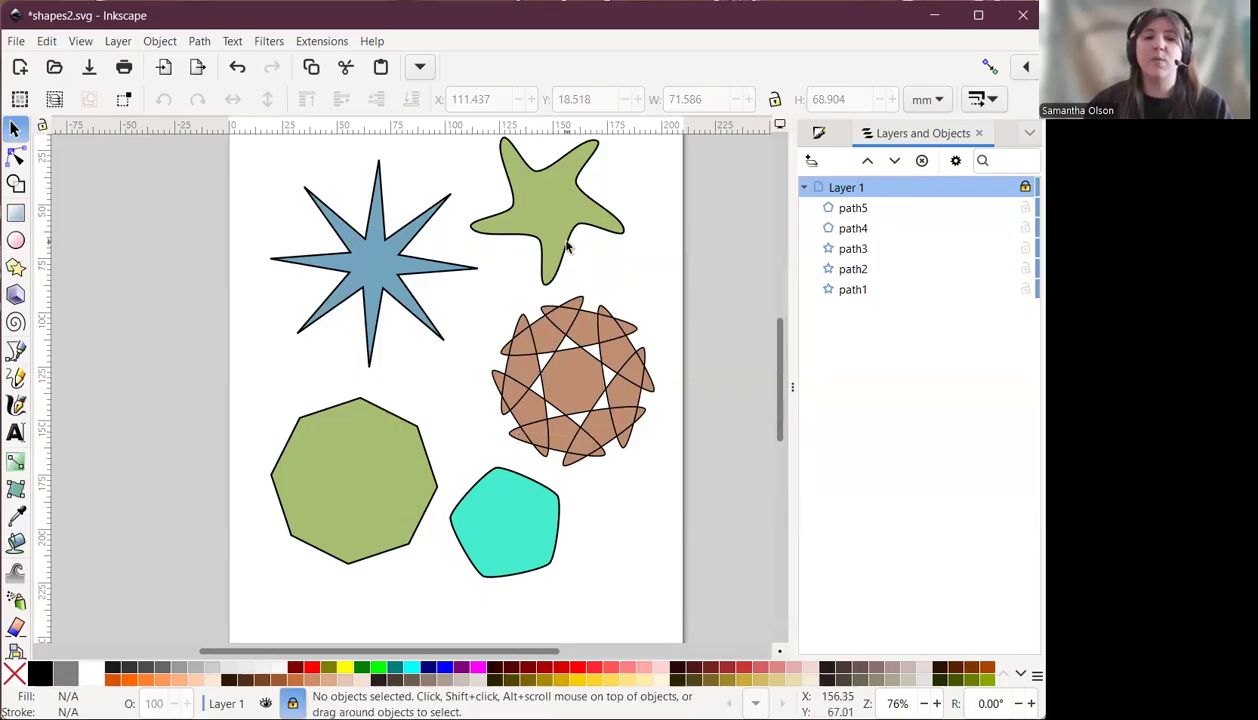
Try dragging the blue star, the brown star and the green heptagon on the locked layer.
drag(354, 270, 404, 312)
drag(609, 349, 522, 419)
drag(352, 452, 400, 488)
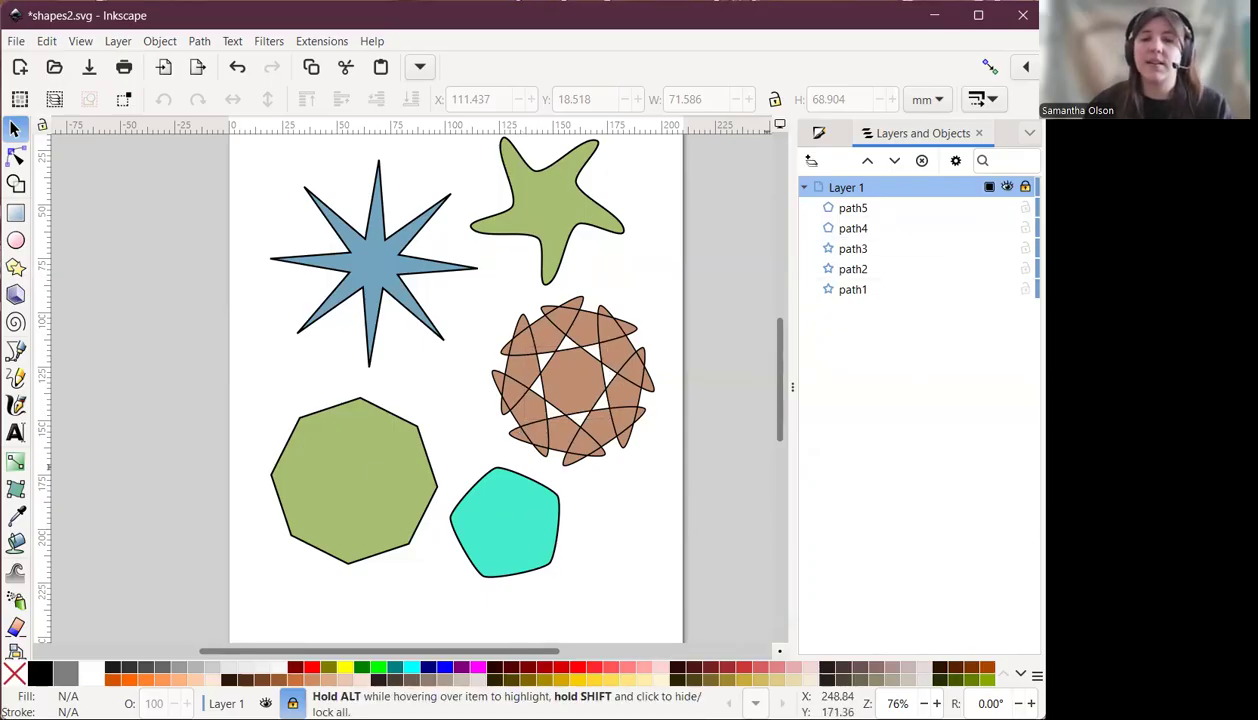
Collapse Layer 1 and rename it Main.
click(804, 188)
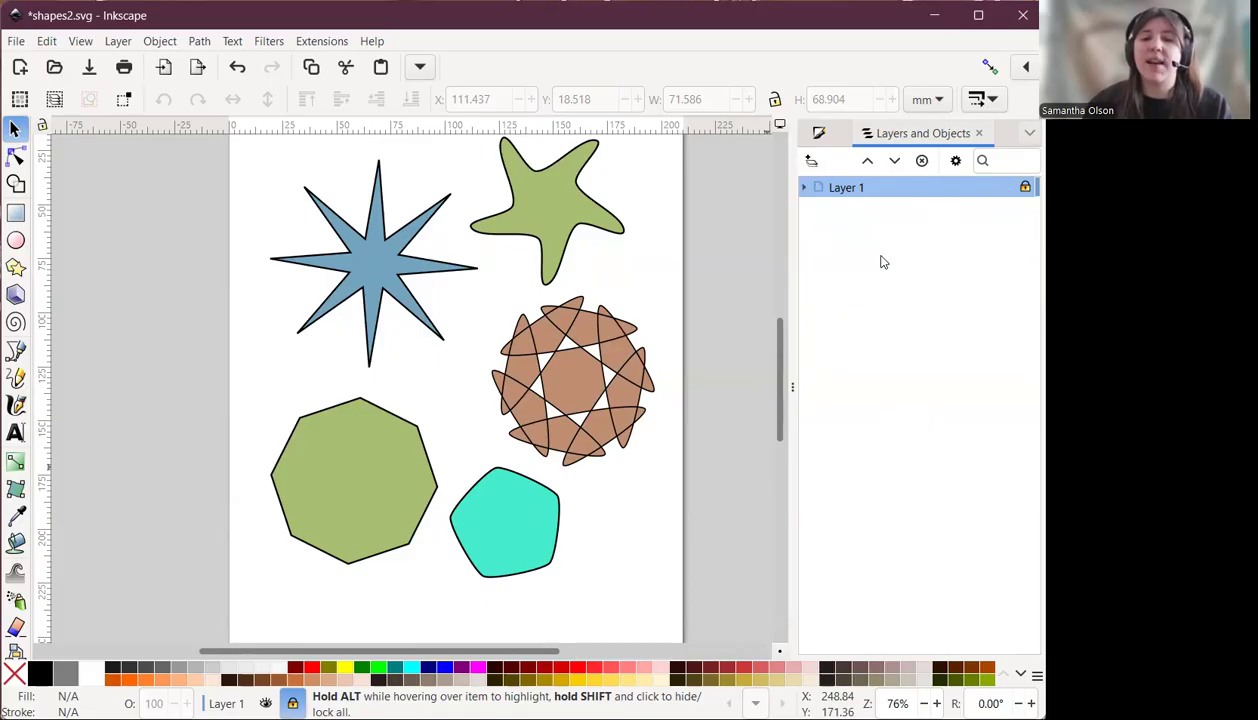
double_click(846, 188)
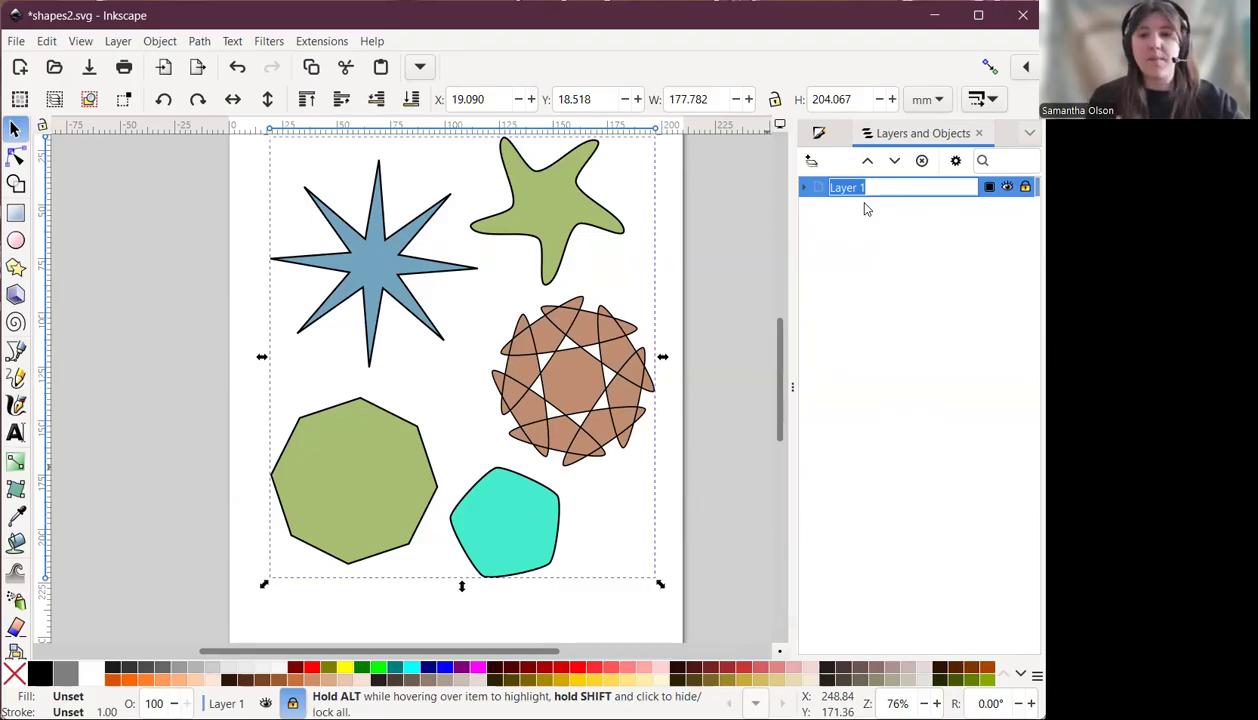
text(Main)
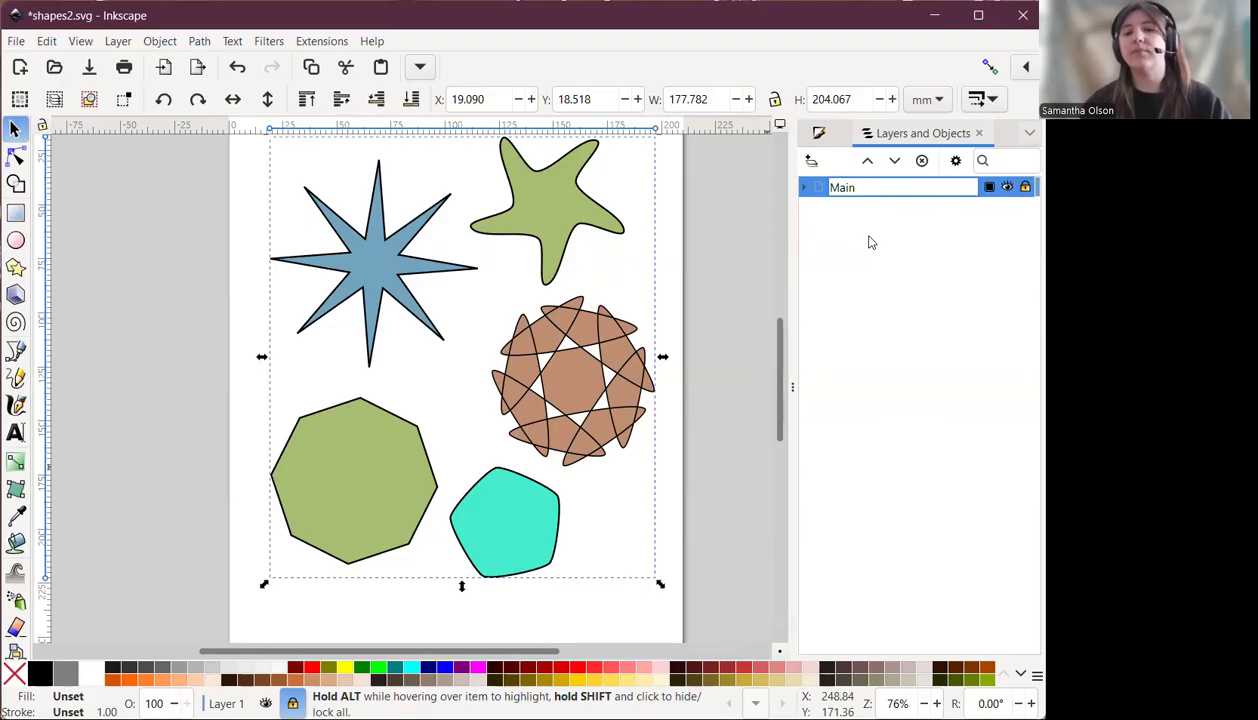
key(Return)
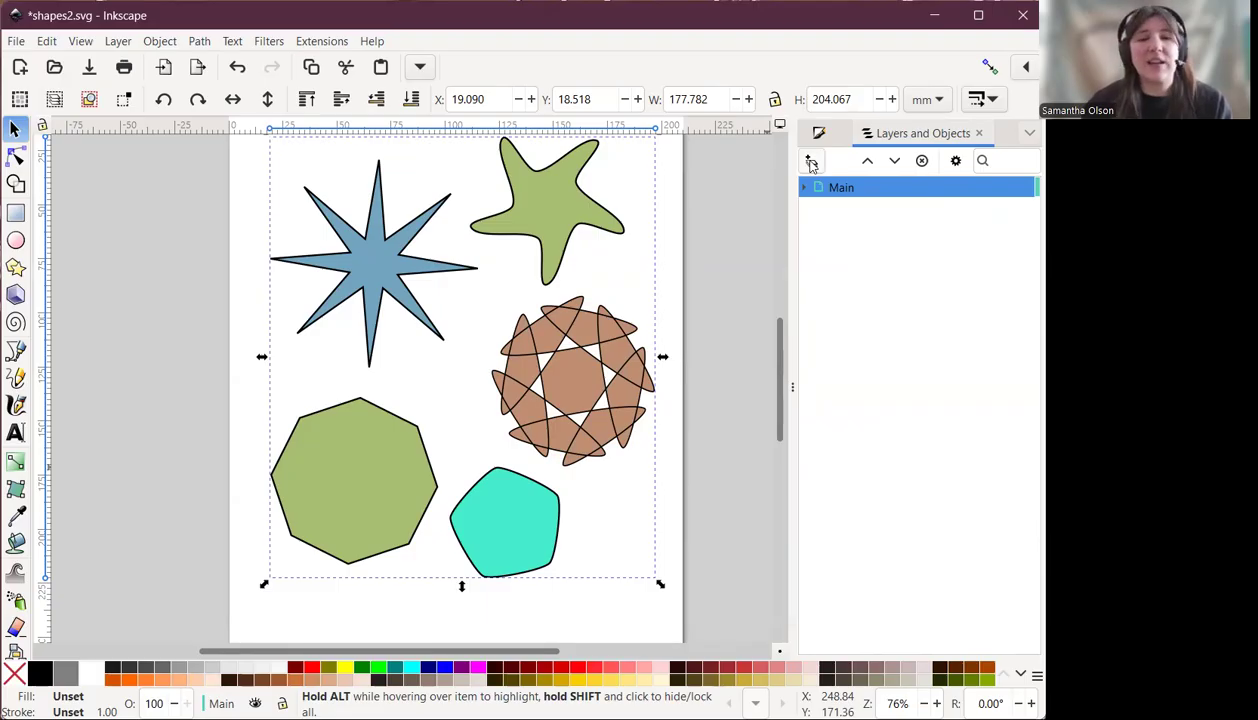
Add two new layers above Main, named Star and Polygon.
click(811, 164)
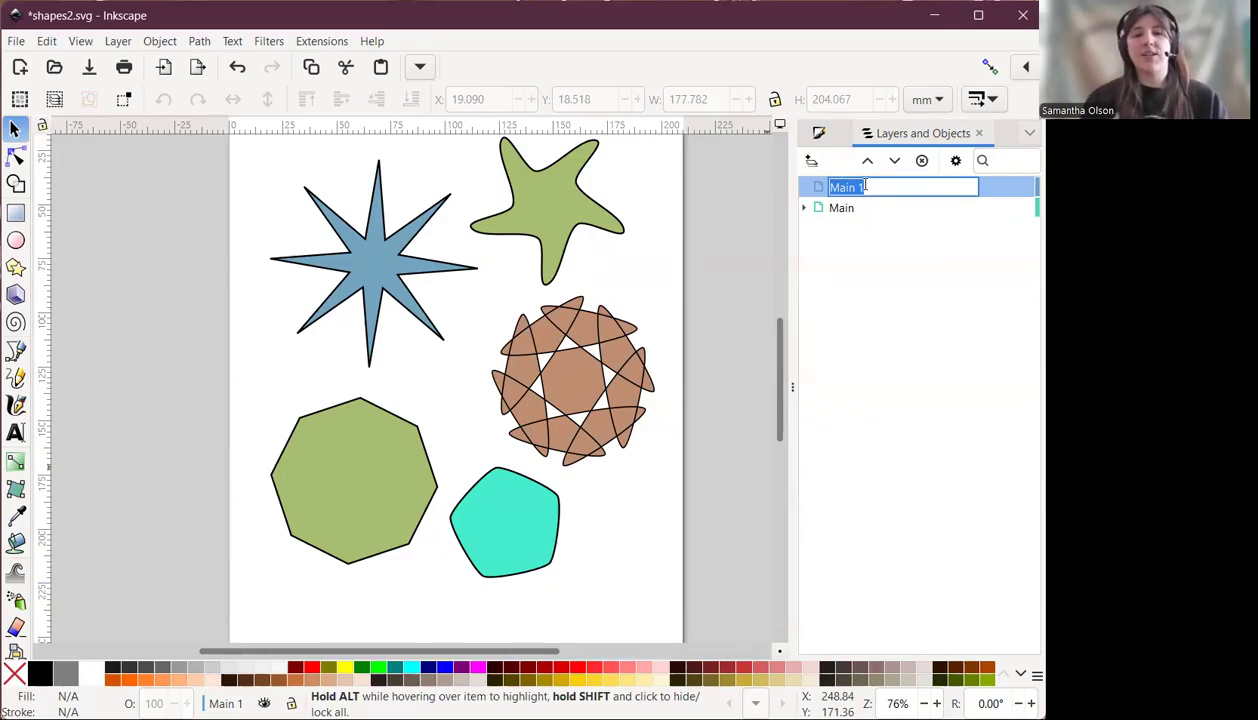
text(Star)
key(Return)
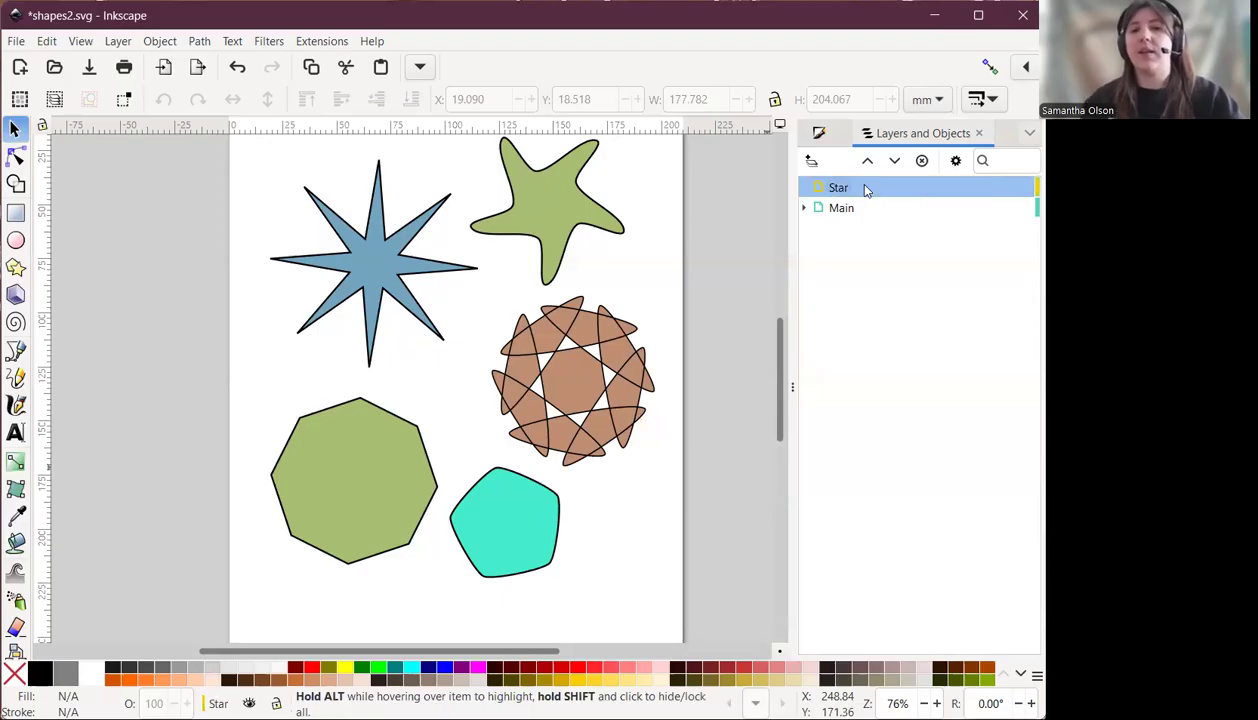
click(812, 163)
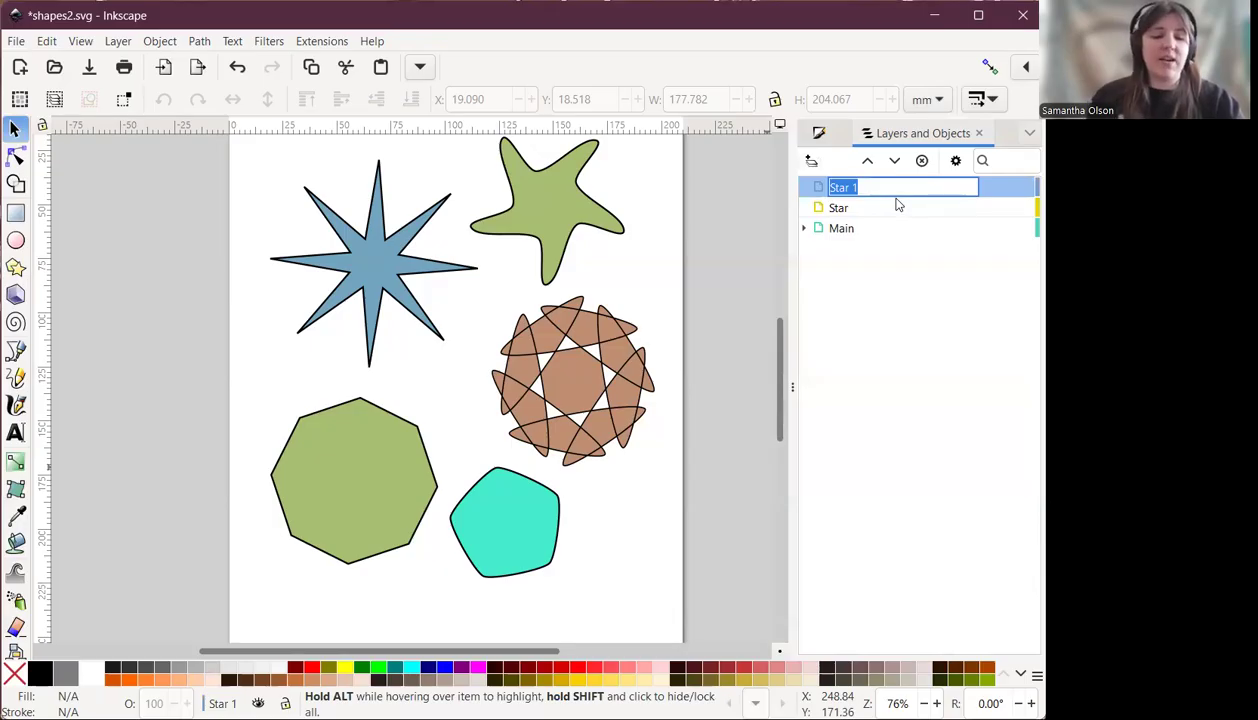
text(Polygon)
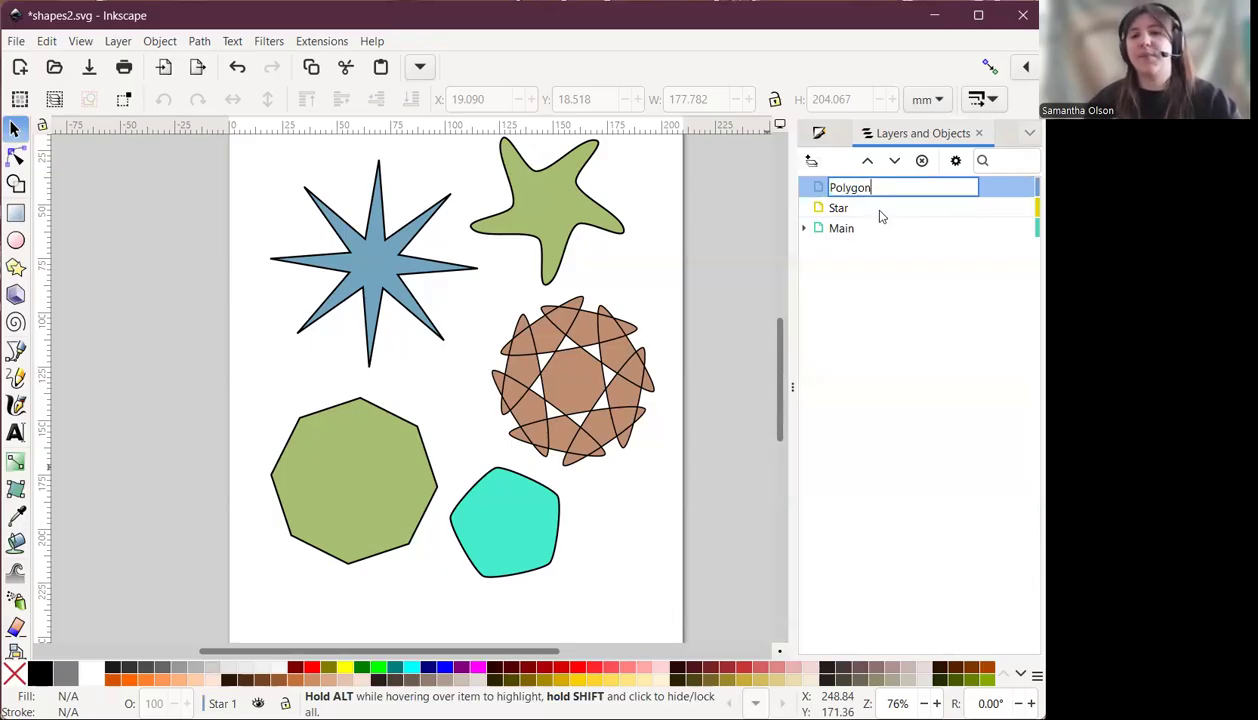
key(Return)
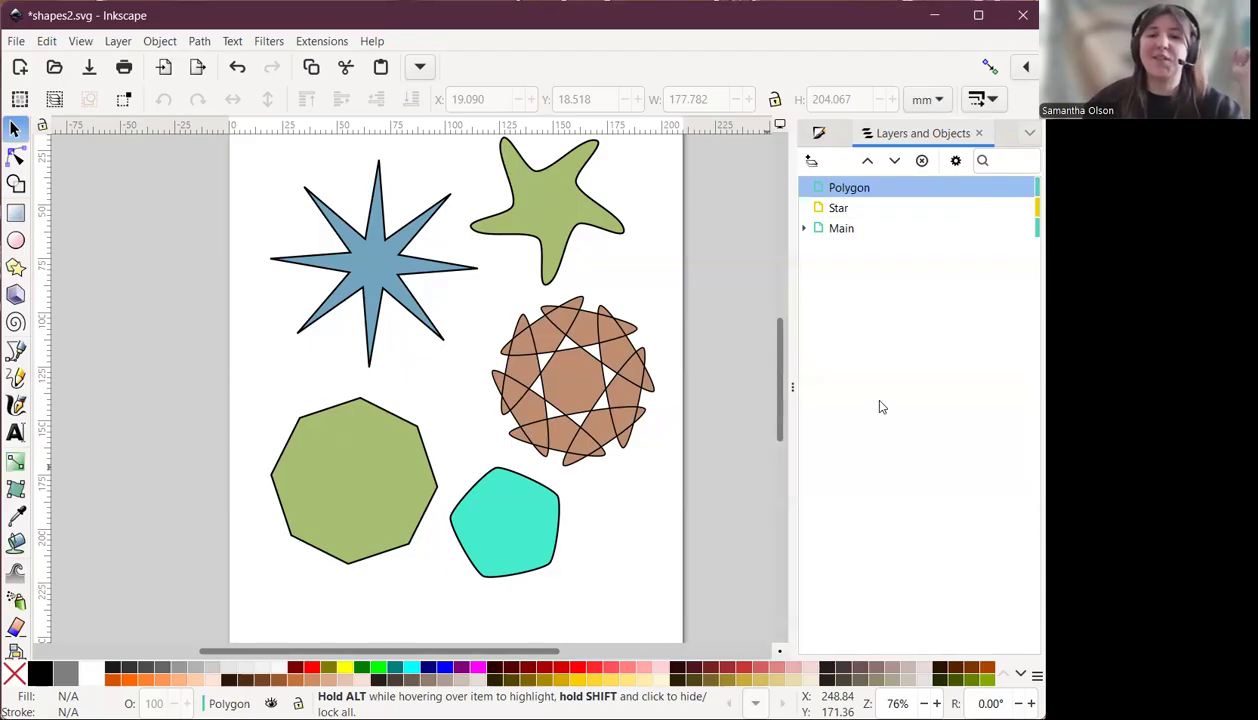
Select the blue eight-point star in the Main layer and cut it.
click(843, 231)
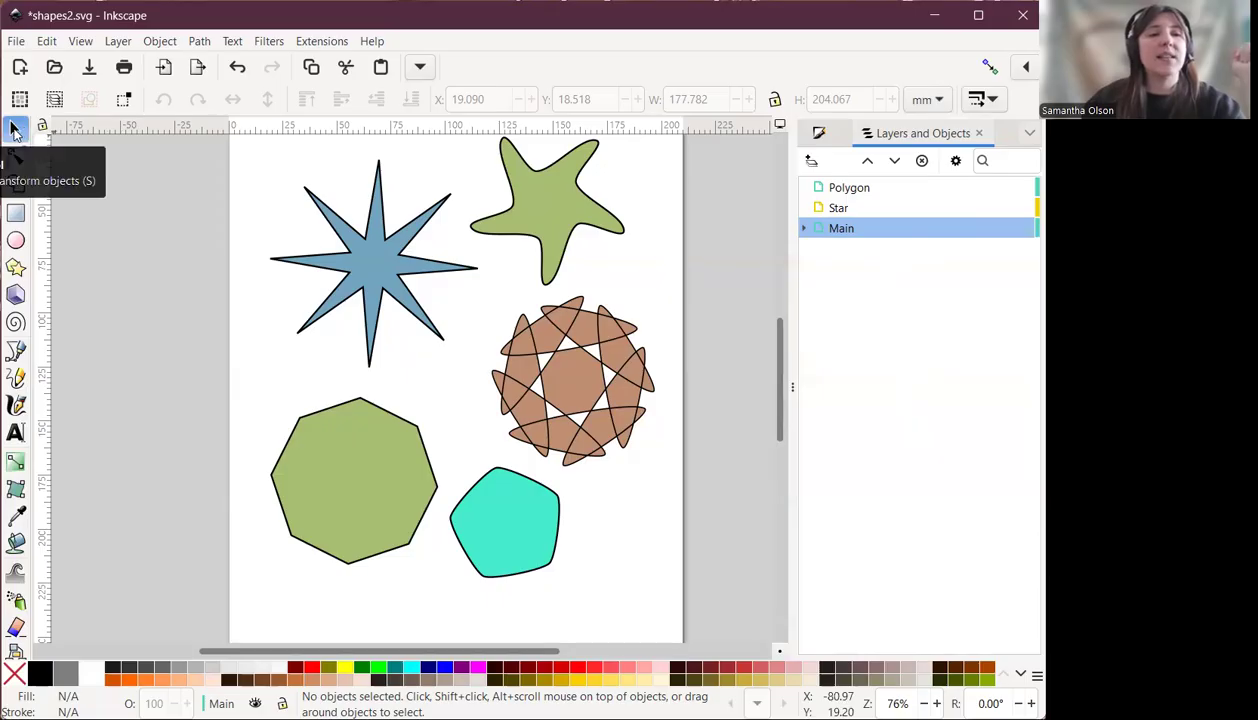
click(380, 272)
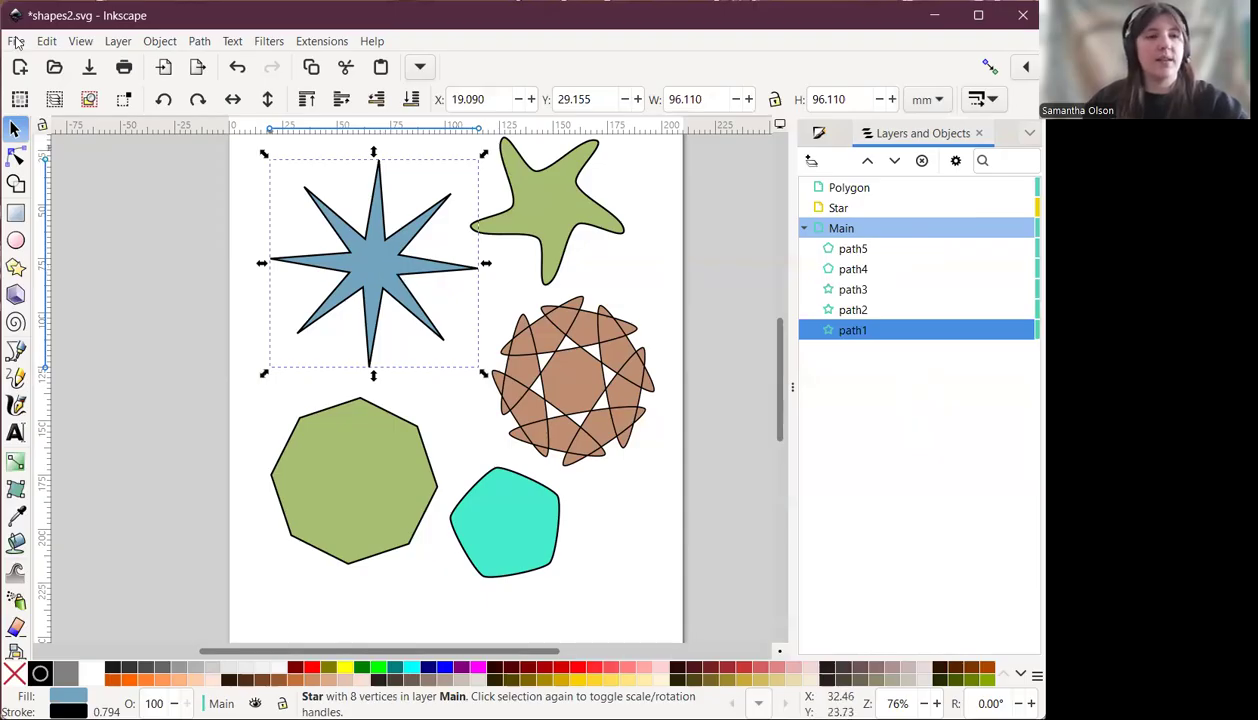
click(47, 41)
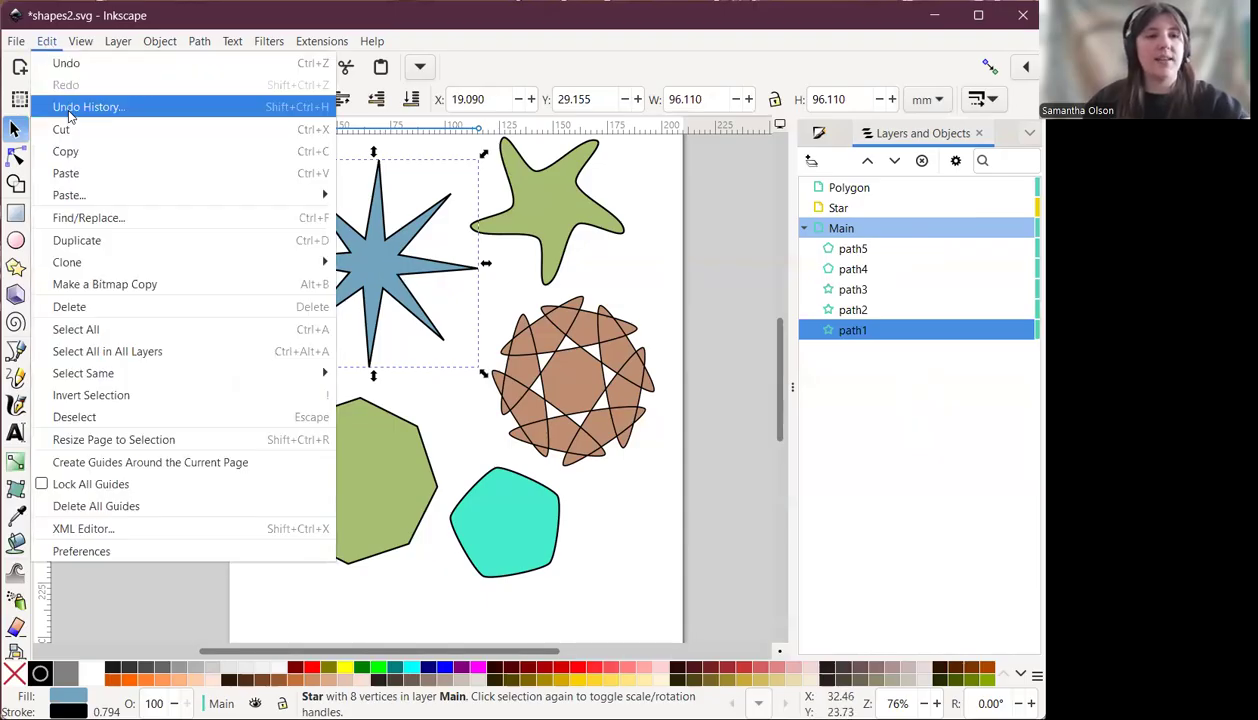
key(Escape)
key(Delete)
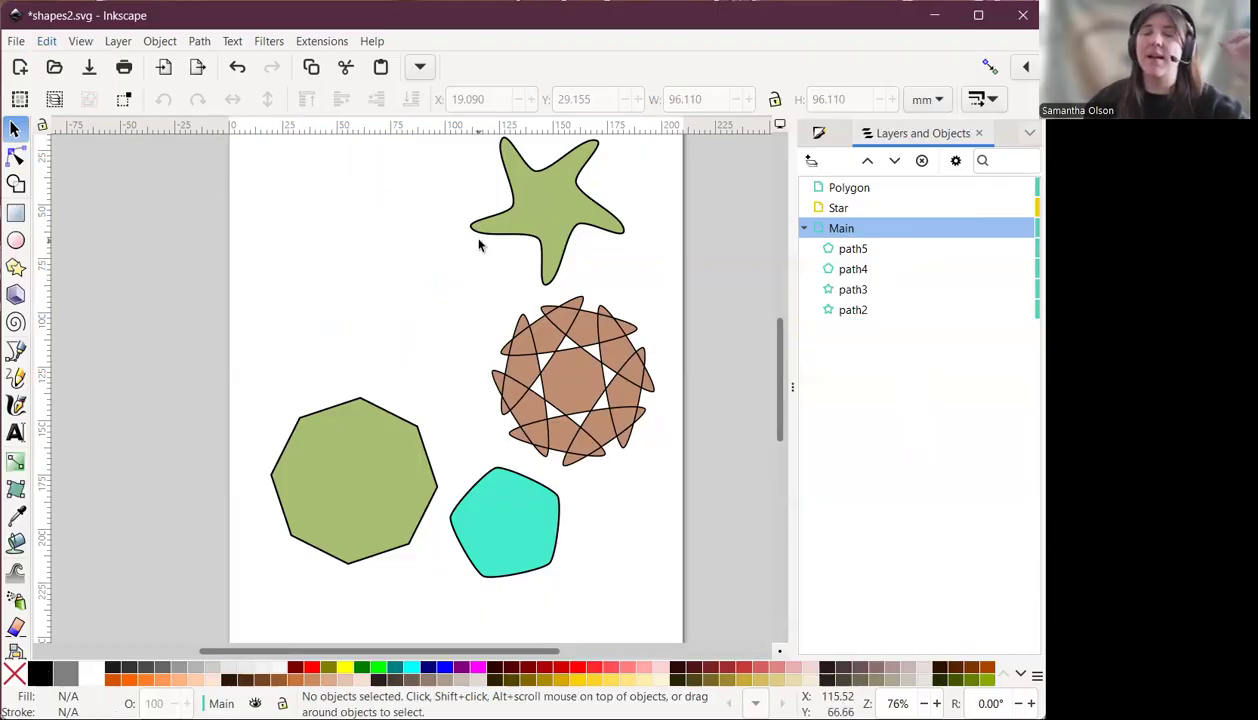
Paste the blue star into the Star layer and move it back to the upper-left corner of the page.
click(852, 209)
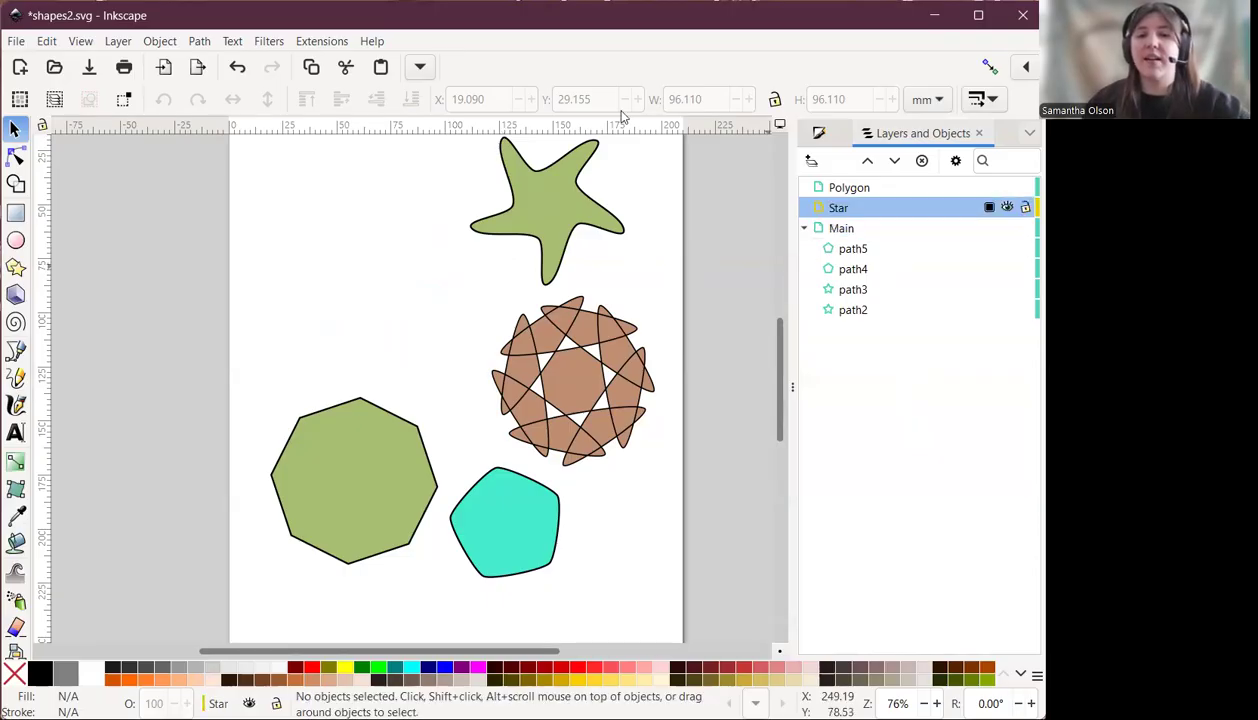
click(46, 41)
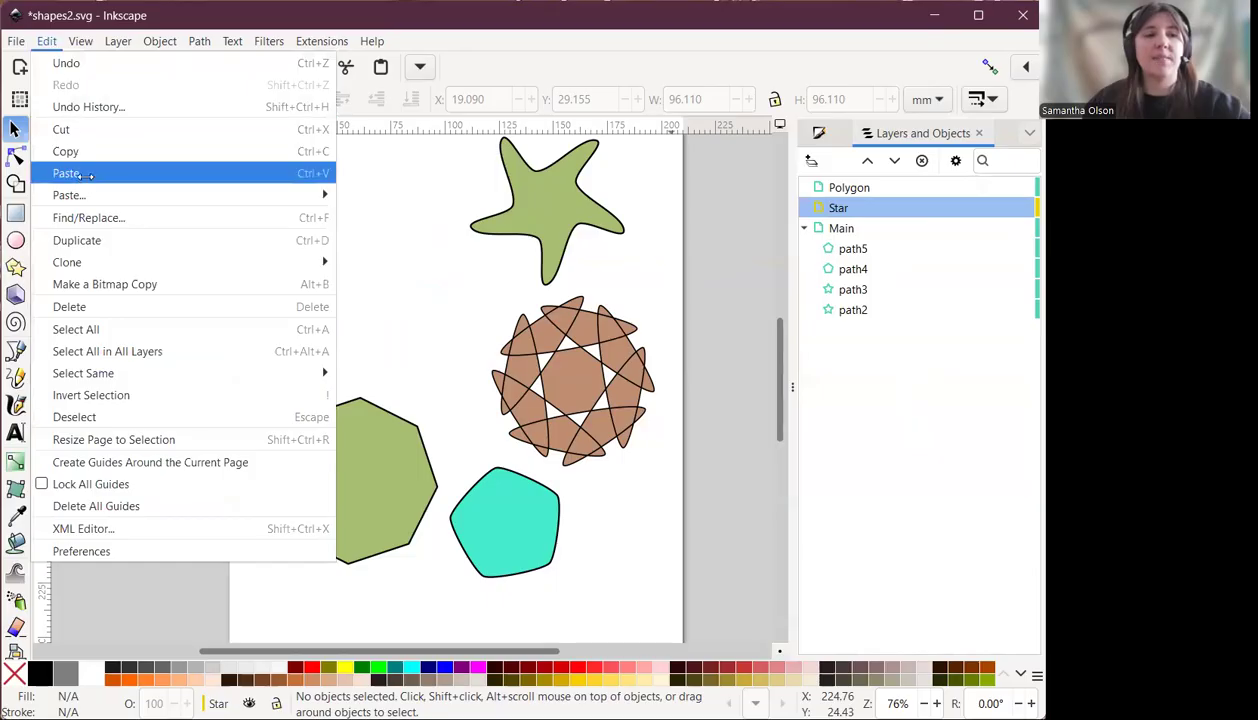
click(84, 173)
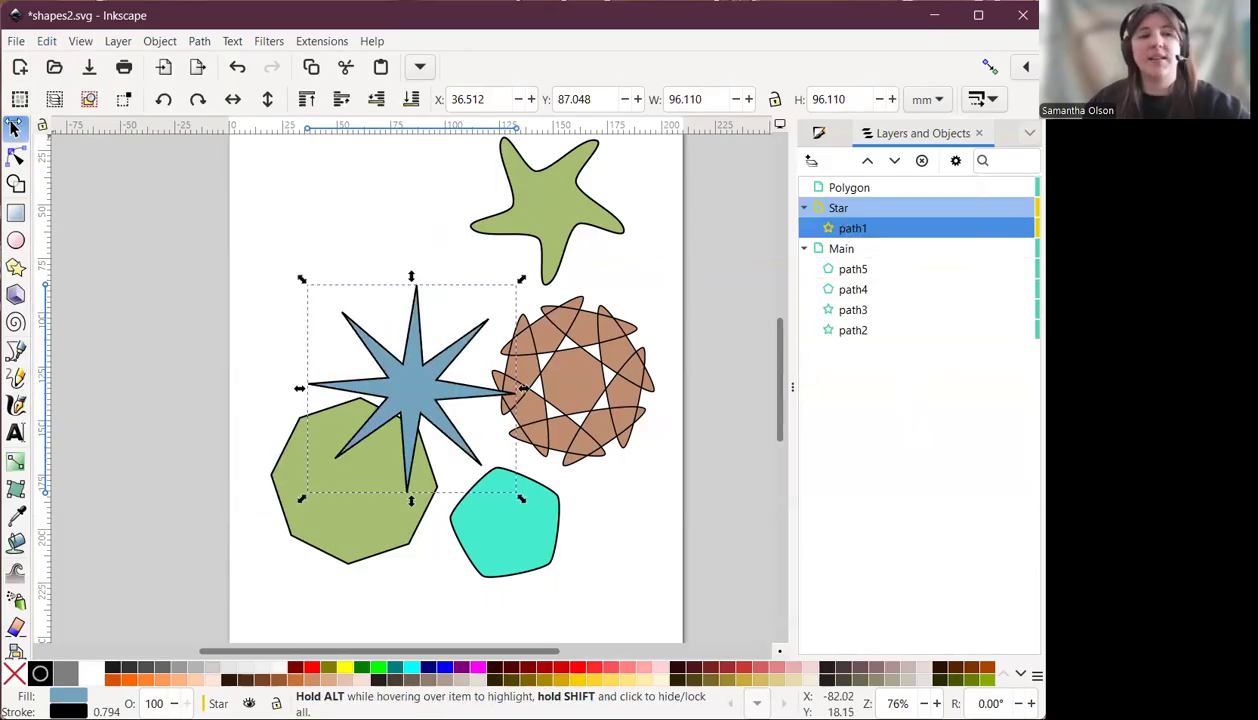
drag(404, 362, 367, 238)
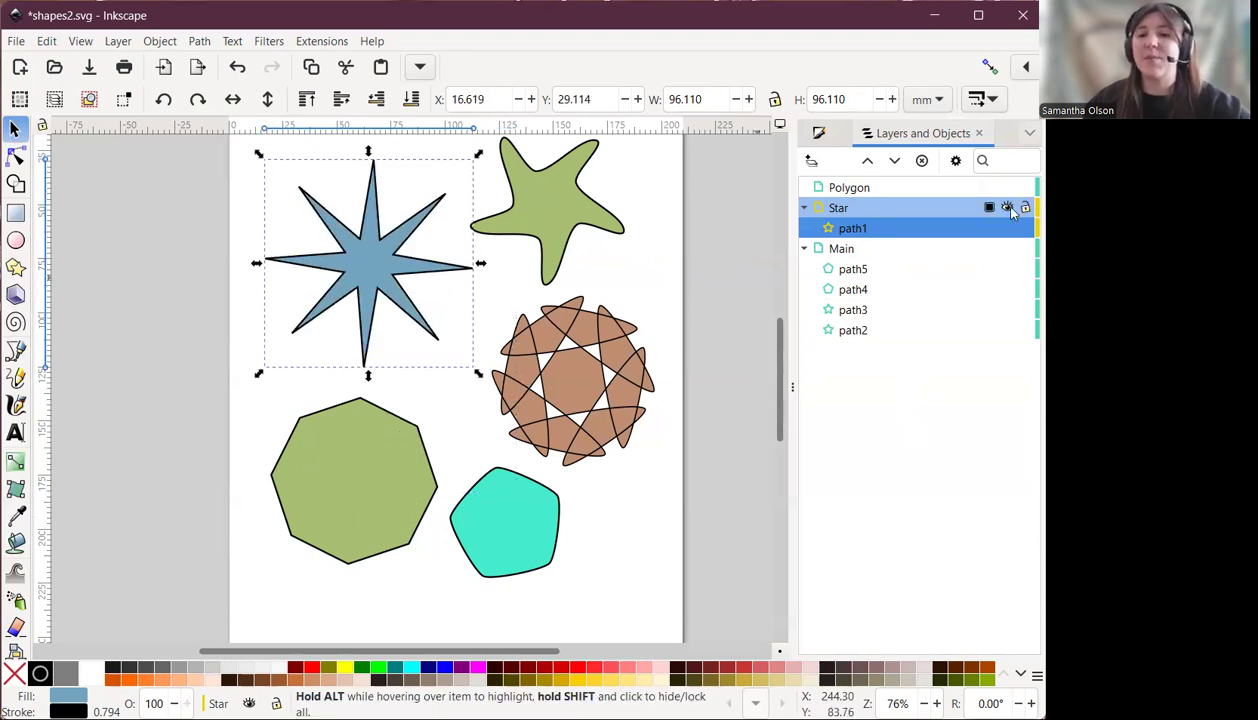
Hide and show the Star layer.
click(1009, 209)
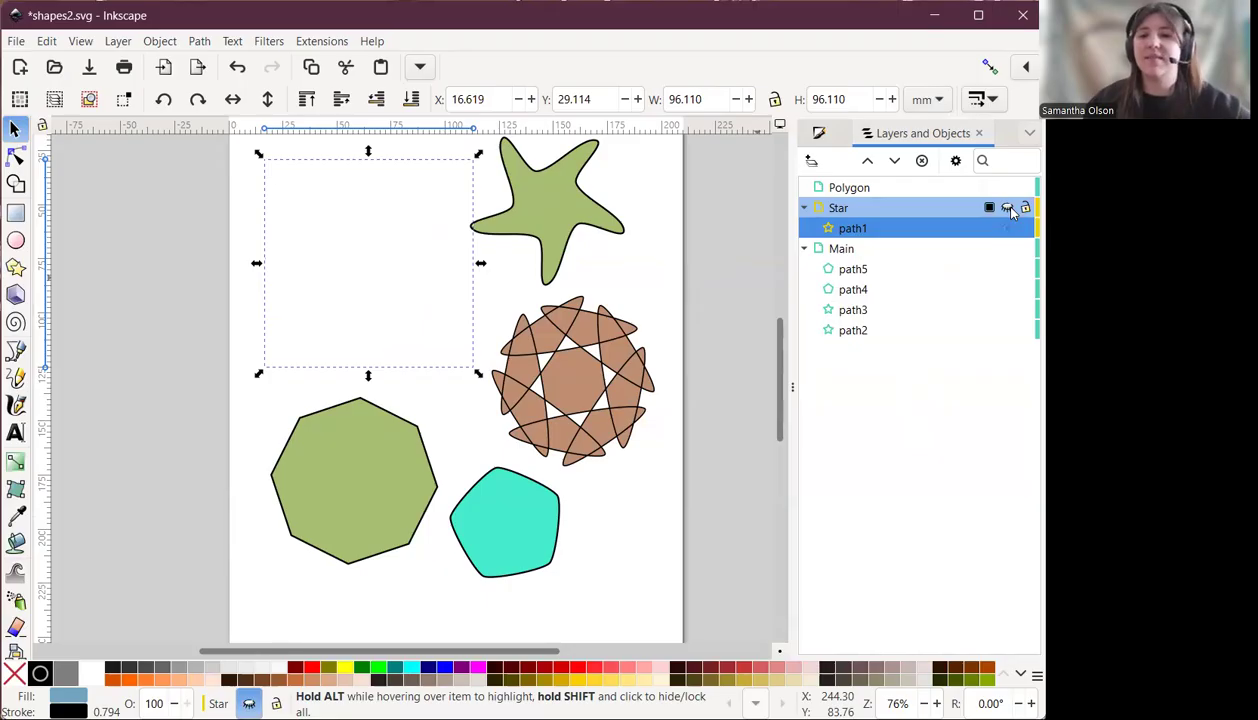
click(1009, 209)
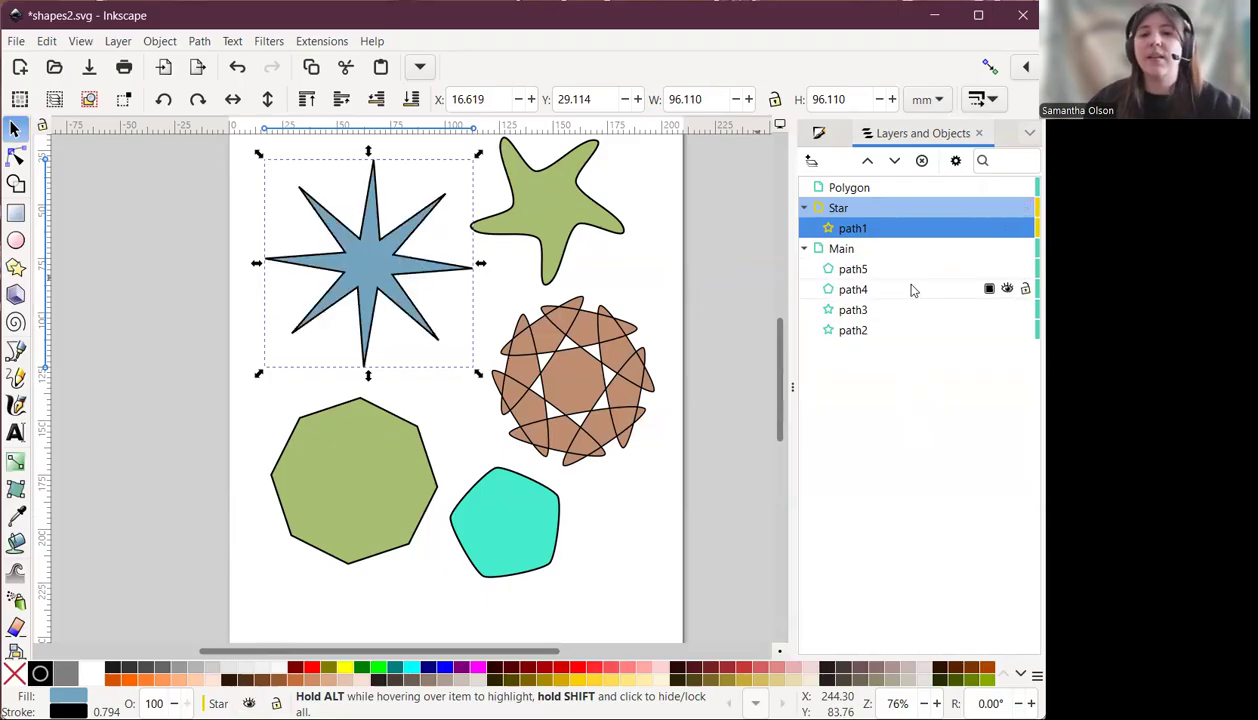
Select the brown and green wavy stars in Main and cut them from that layer.
click(882, 311)
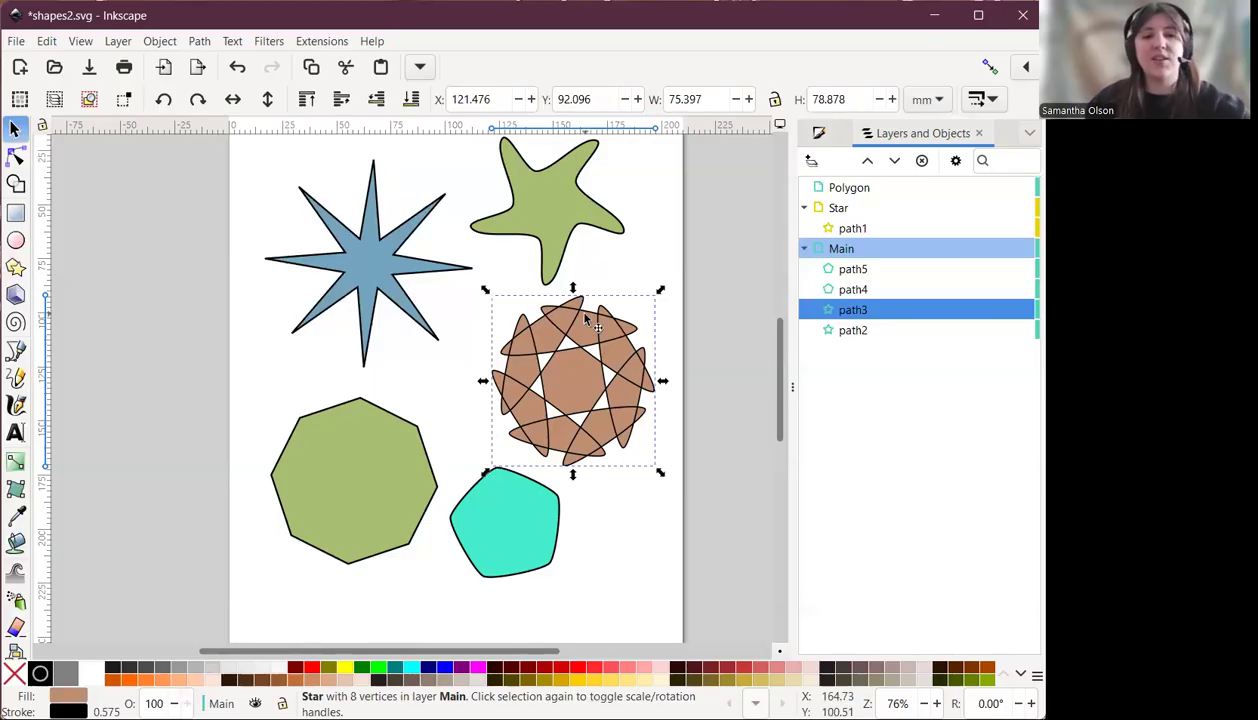
shift+click(537, 210)
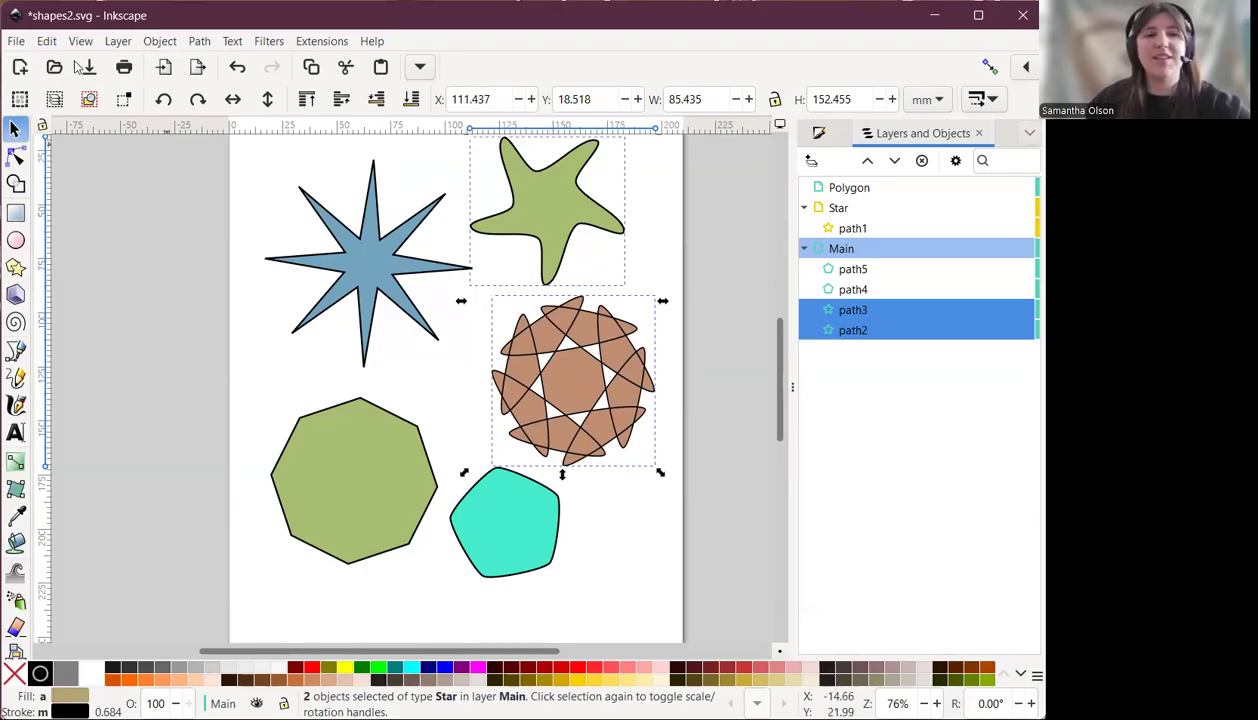
click(47, 41)
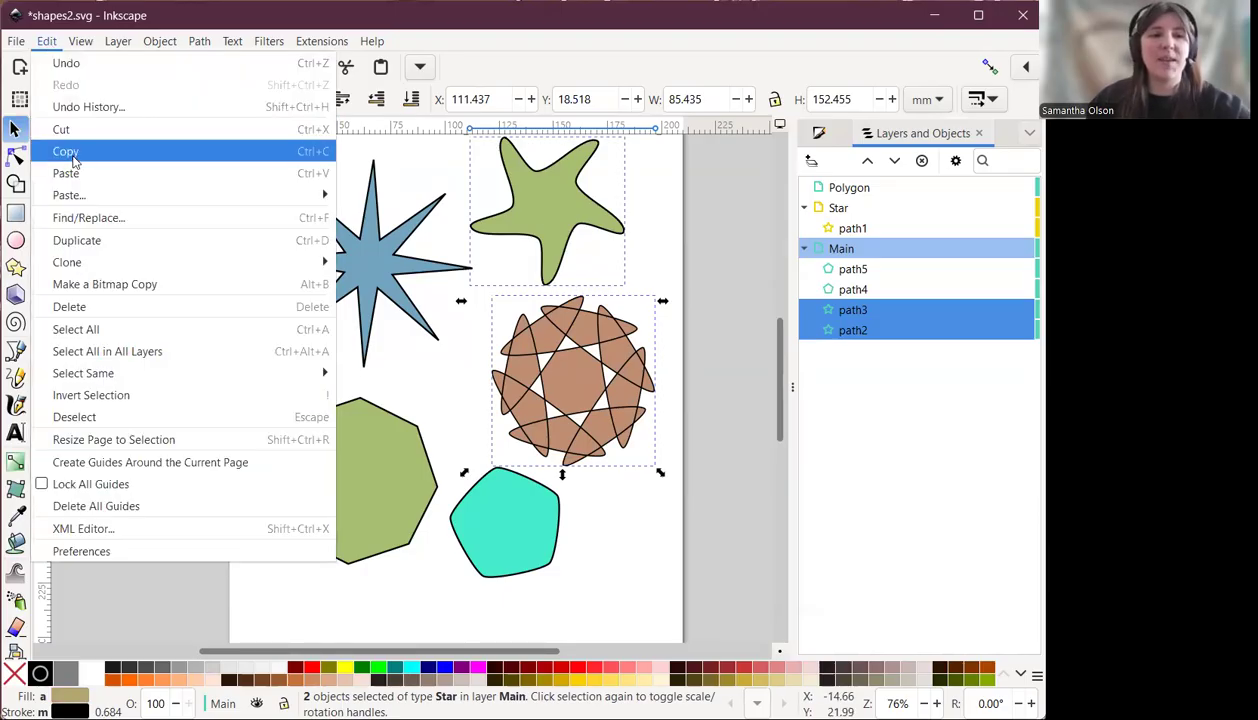
click(70, 151)
click(47, 41)
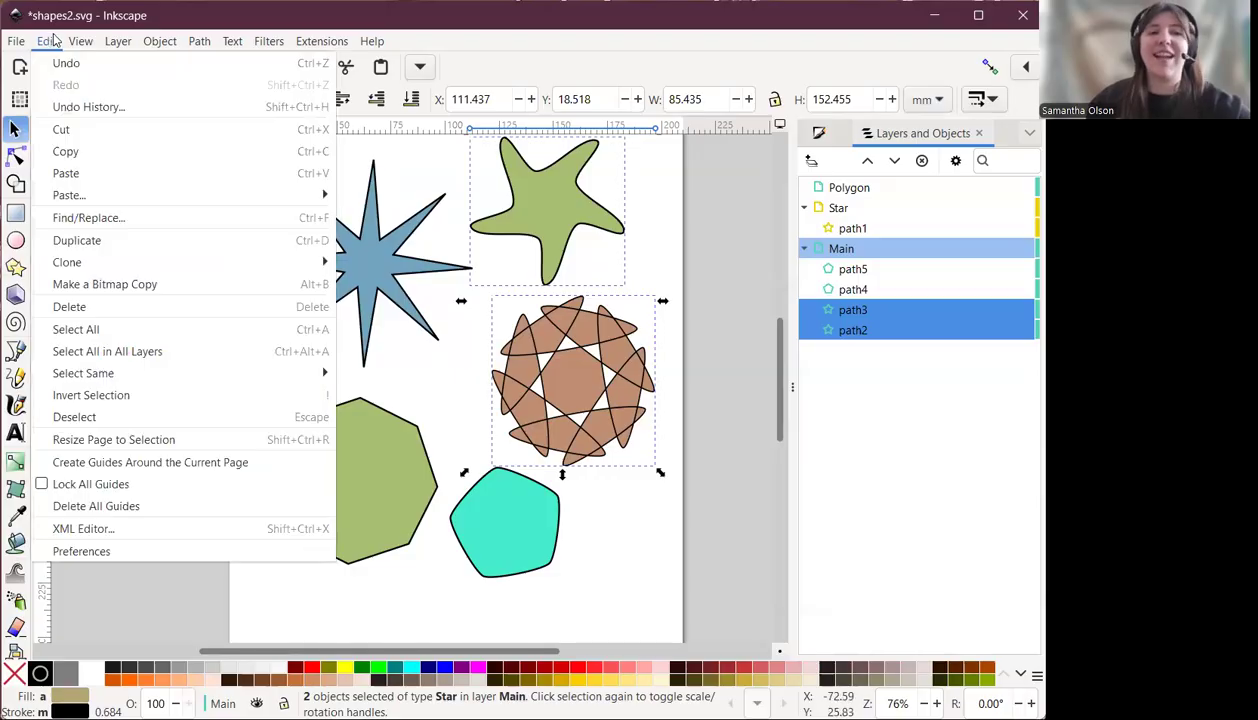
click(63, 130)
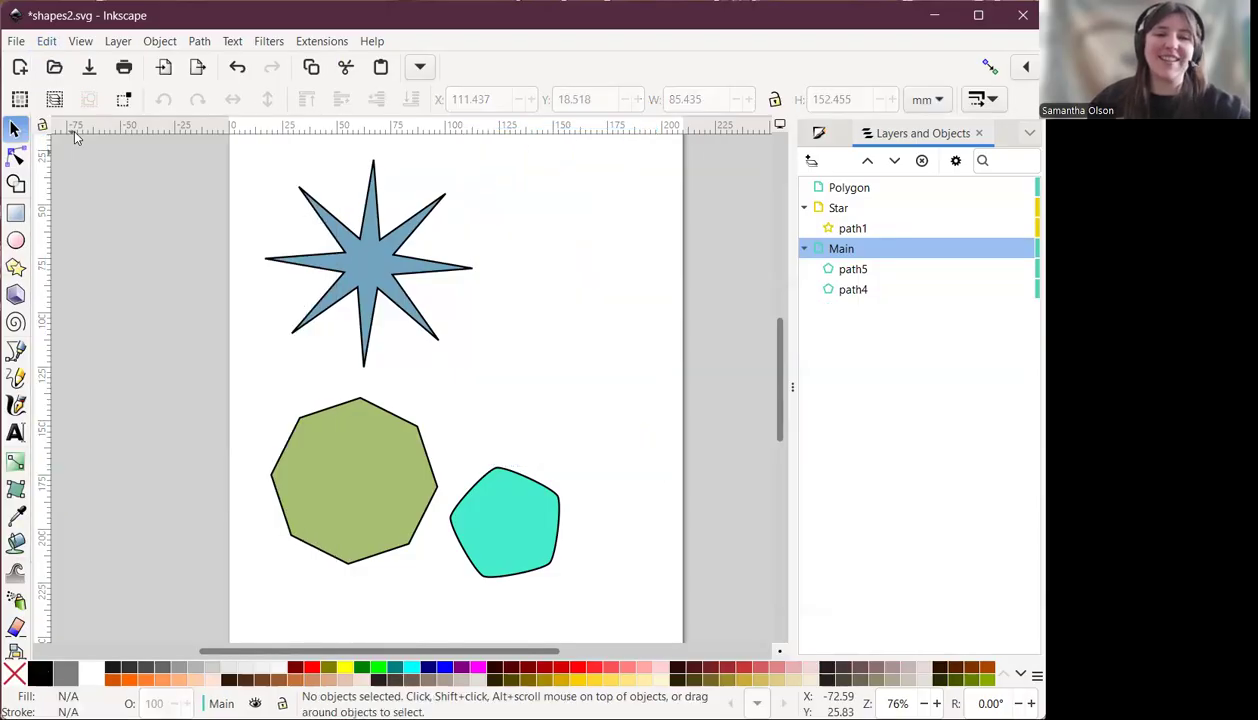
Paste the two stars in place into the Star layer, then lock and collapse that layer.
click(866, 209)
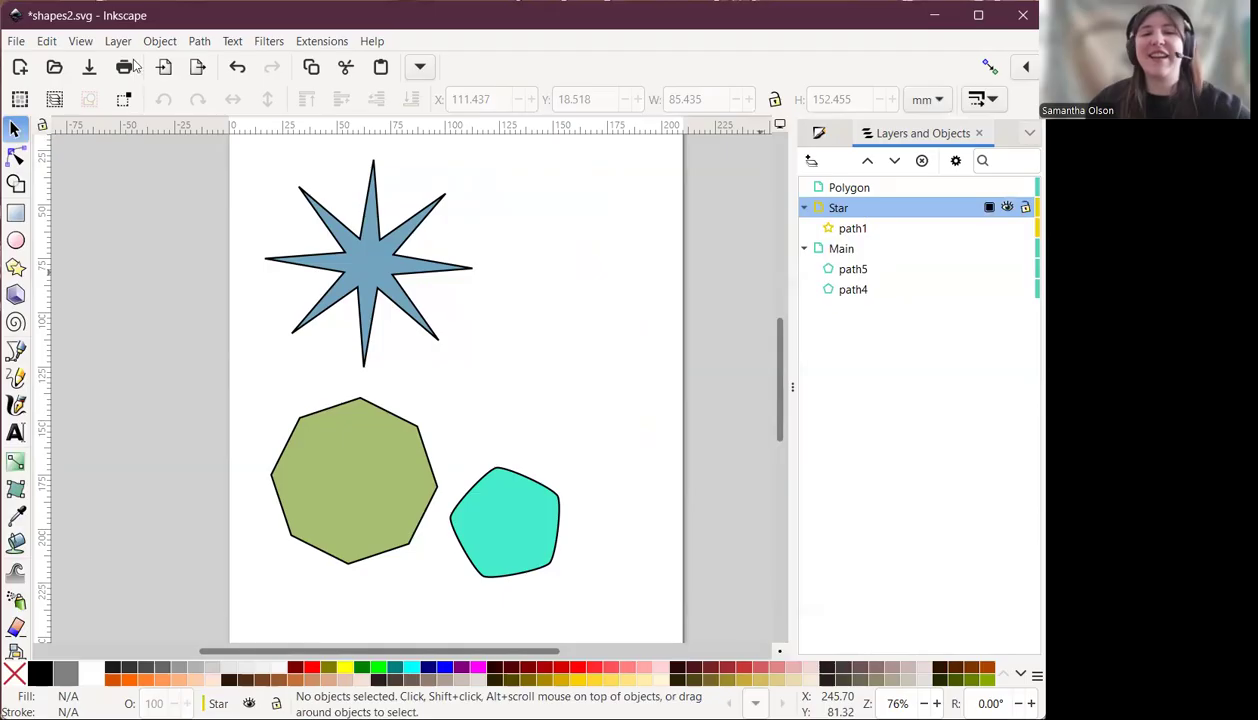
click(52, 41)
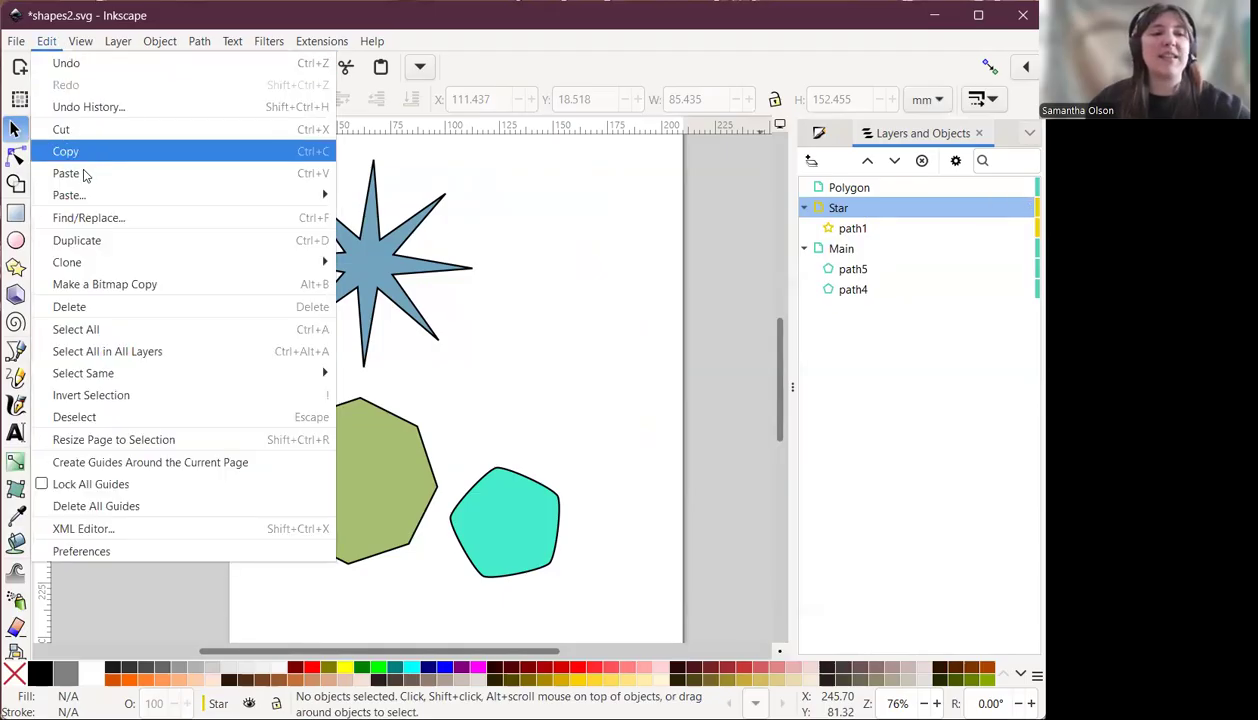
mouse_move(90, 199)
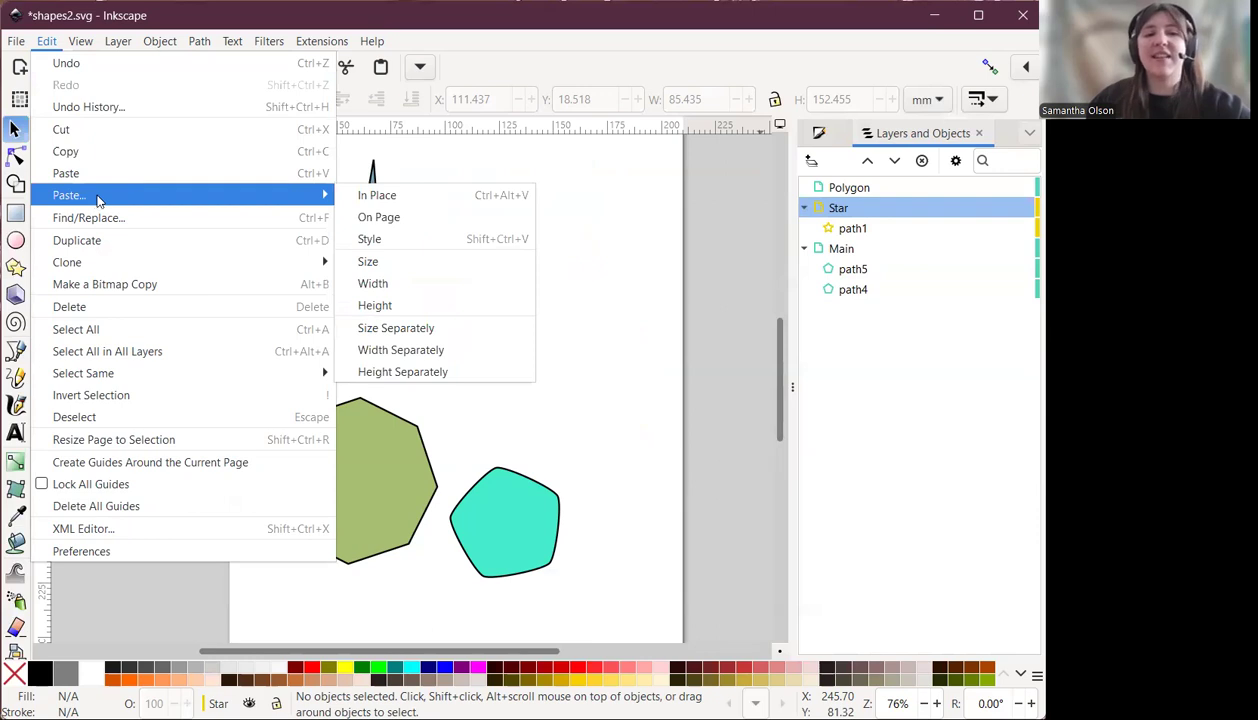
click(378, 195)
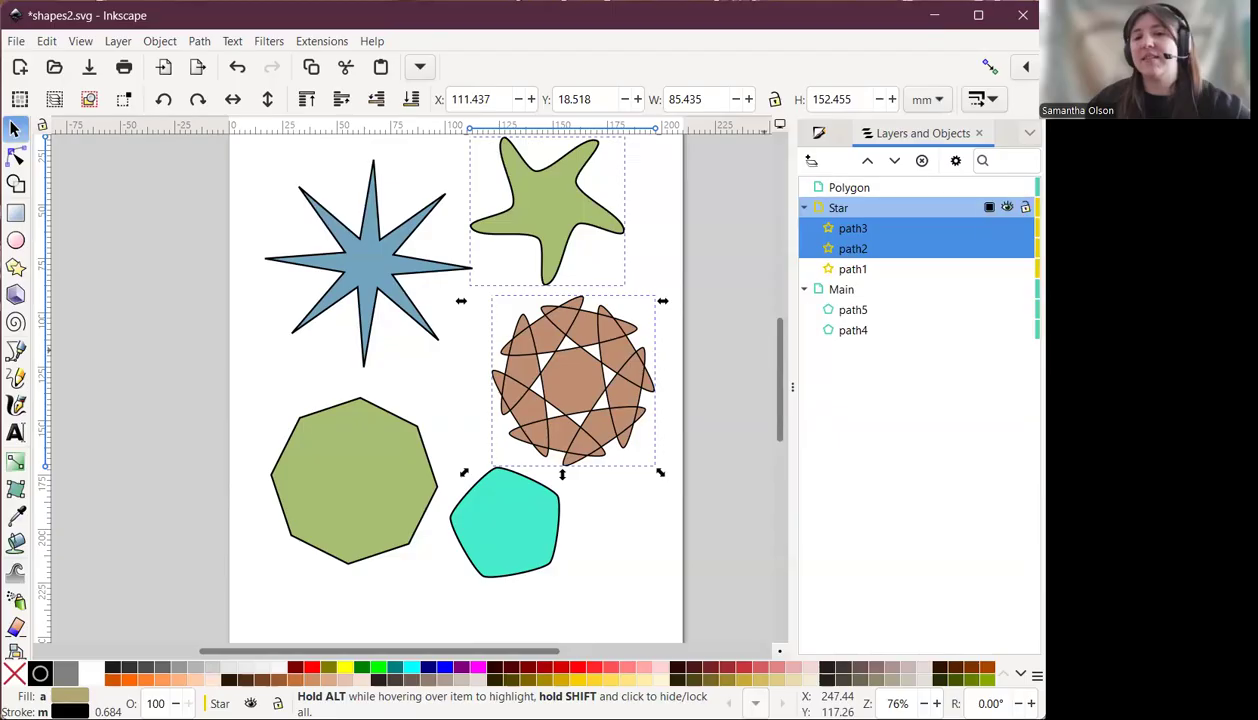
click(1025, 207)
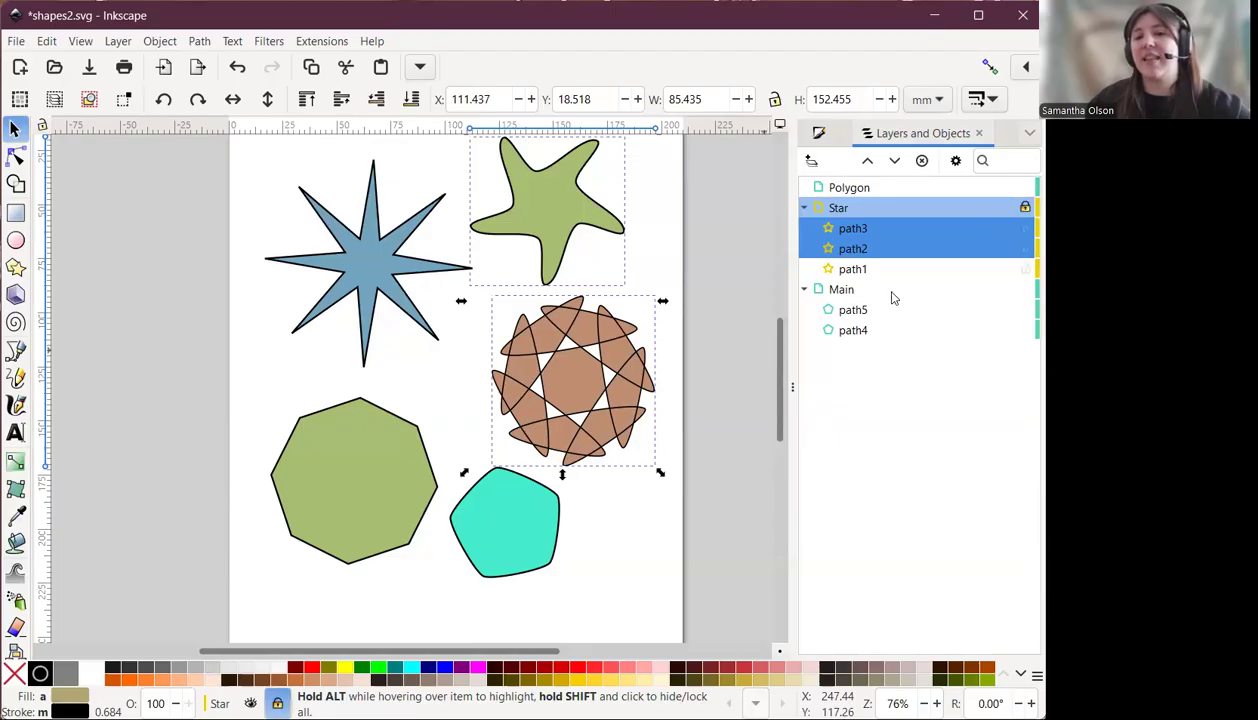
click(803, 207)
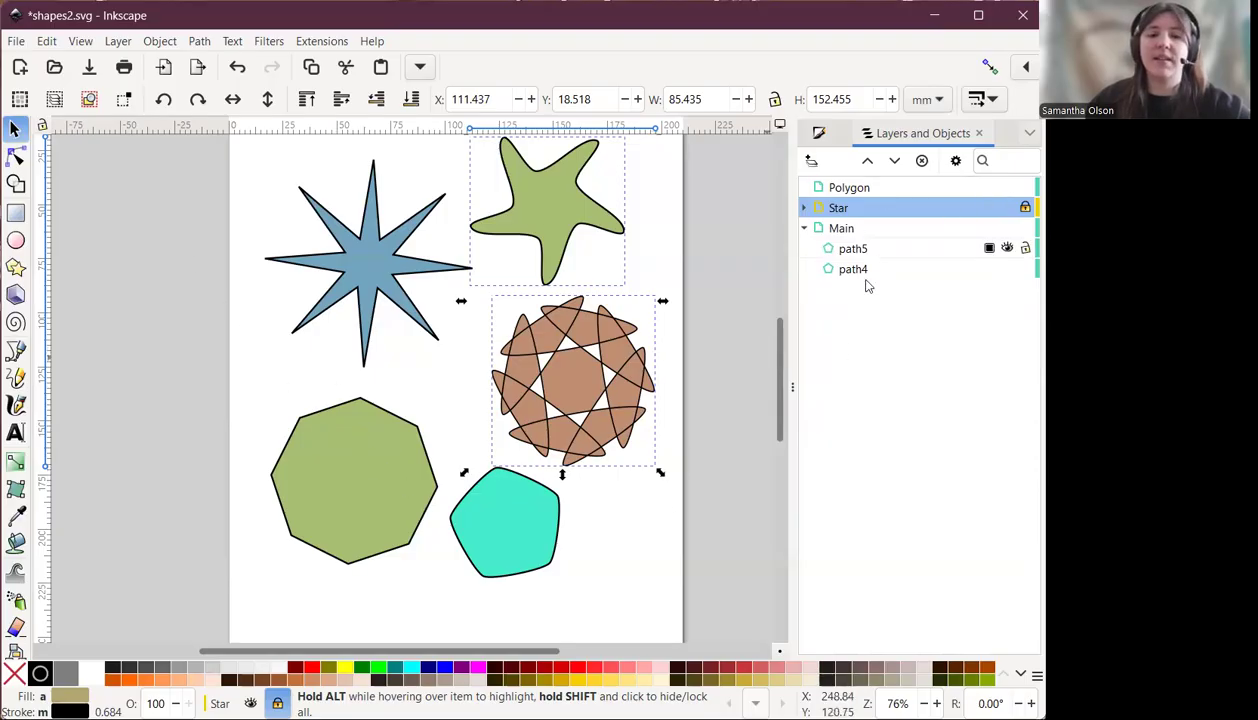
Select the green octagon and the cyan pentagon in the Main layer and cut them.
click(852, 229)
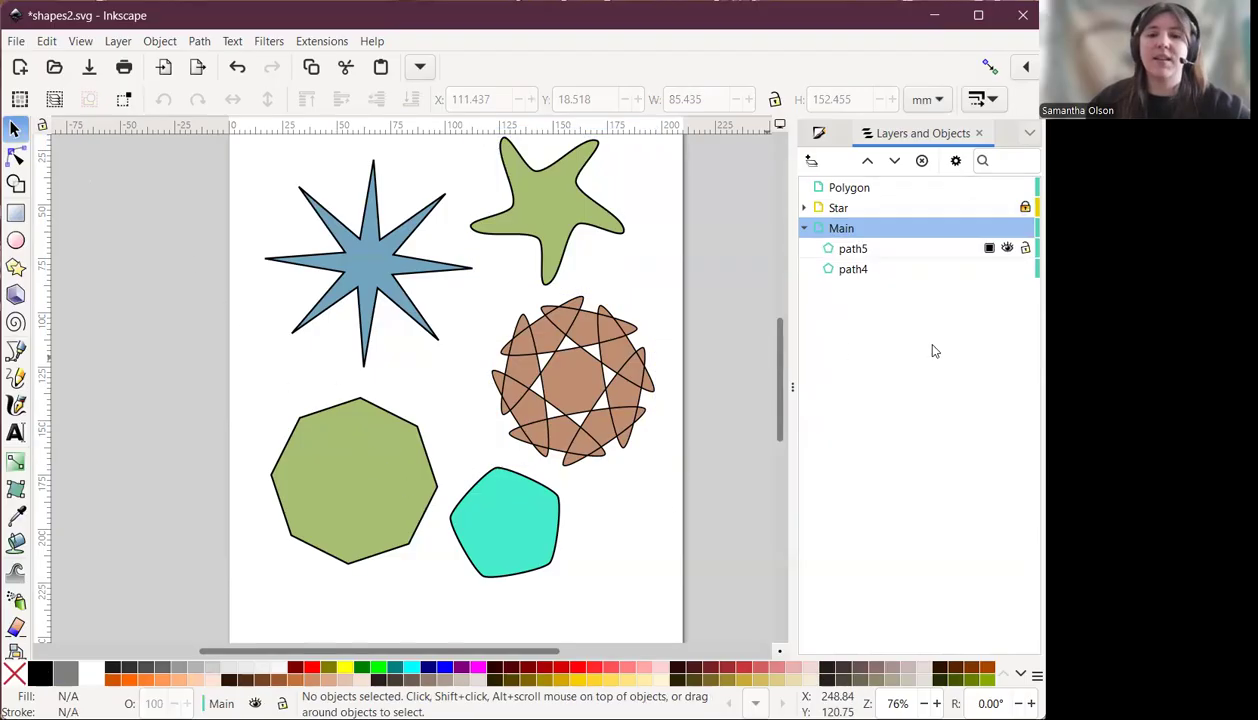
click(369, 463)
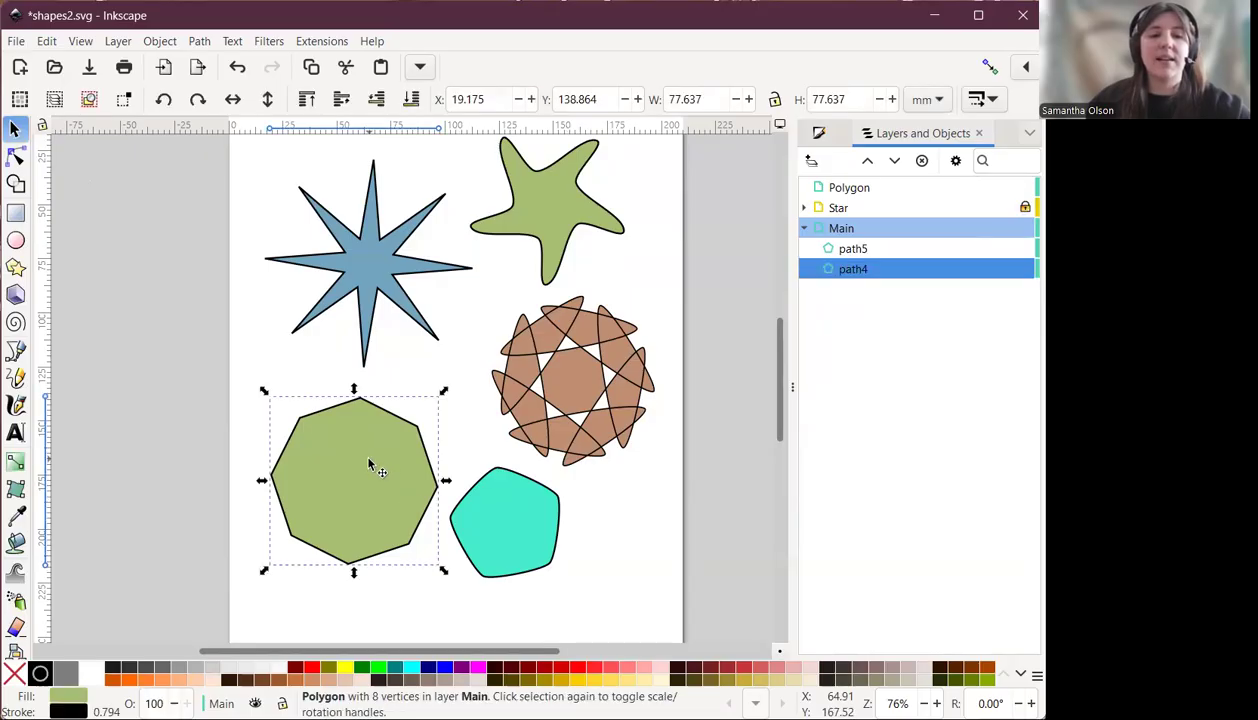
shift+click(510, 537)
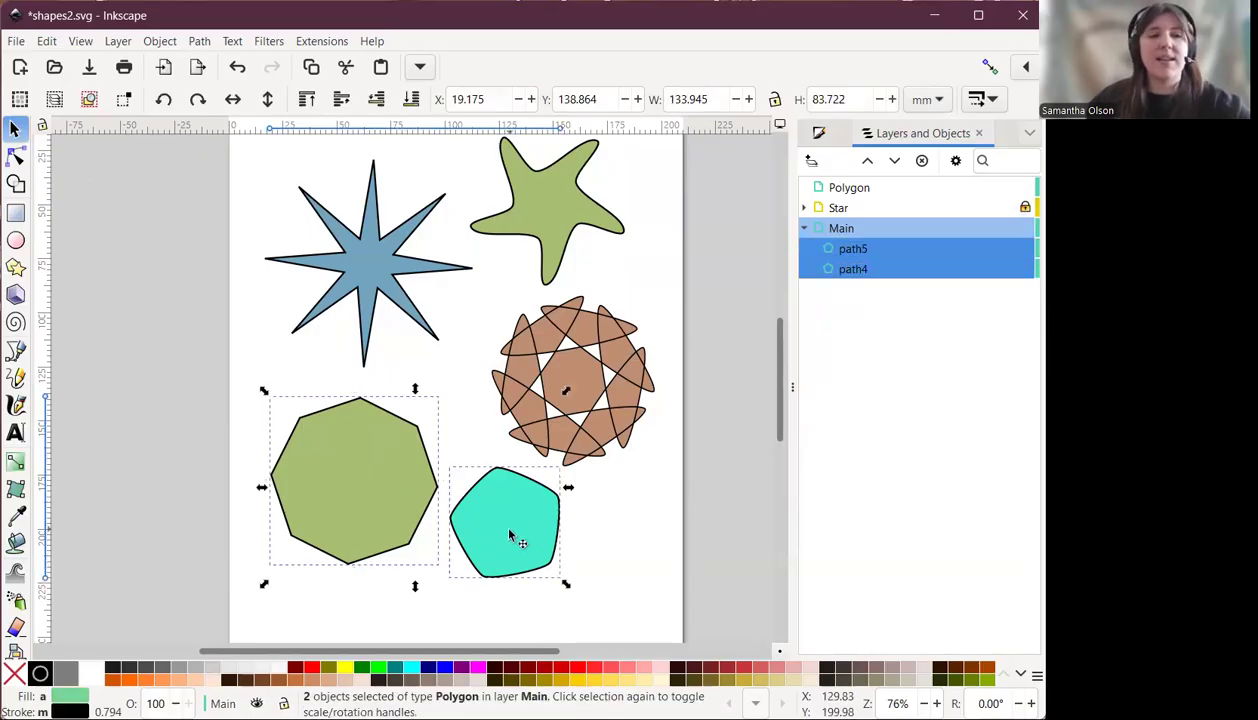
click(46, 42)
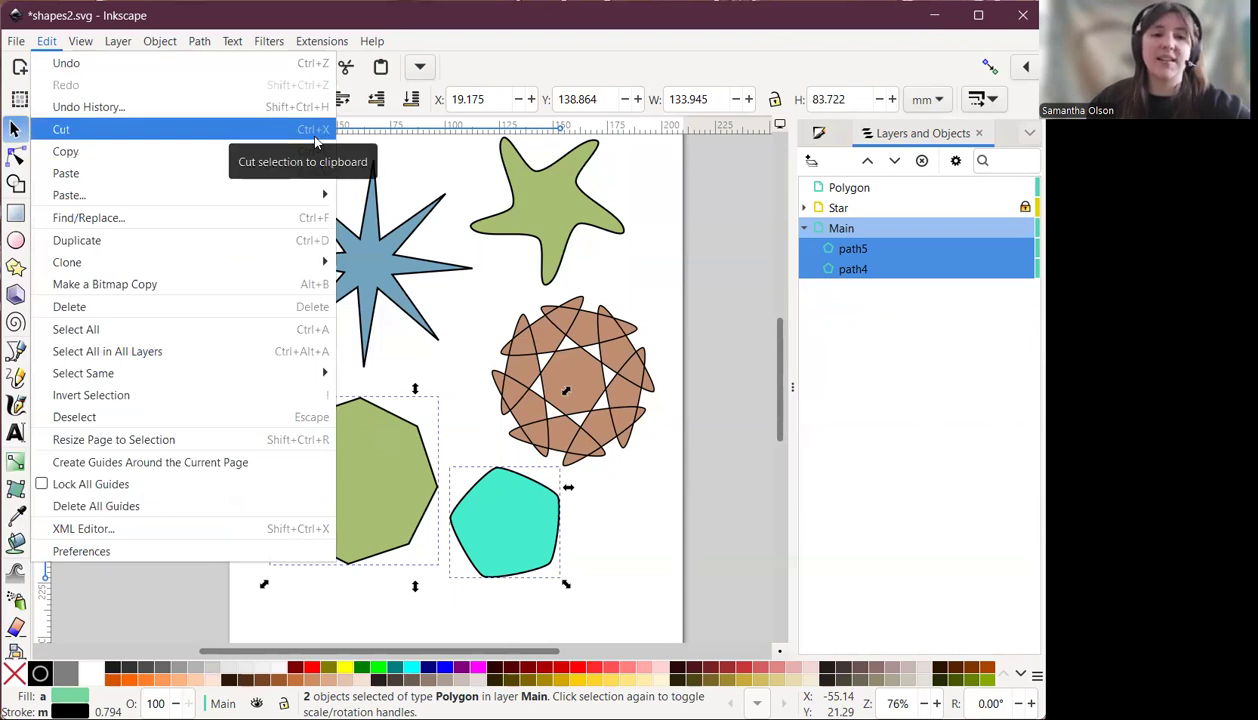
click(471, 14)
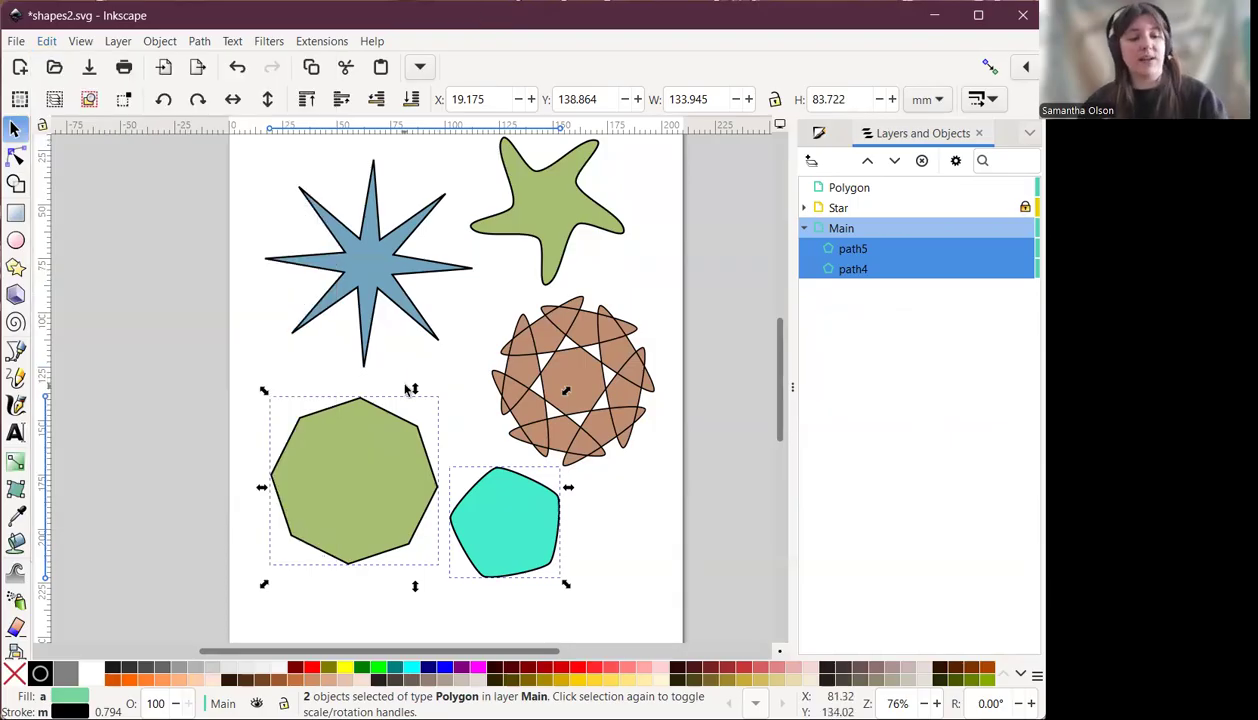
key(ctrl+x)
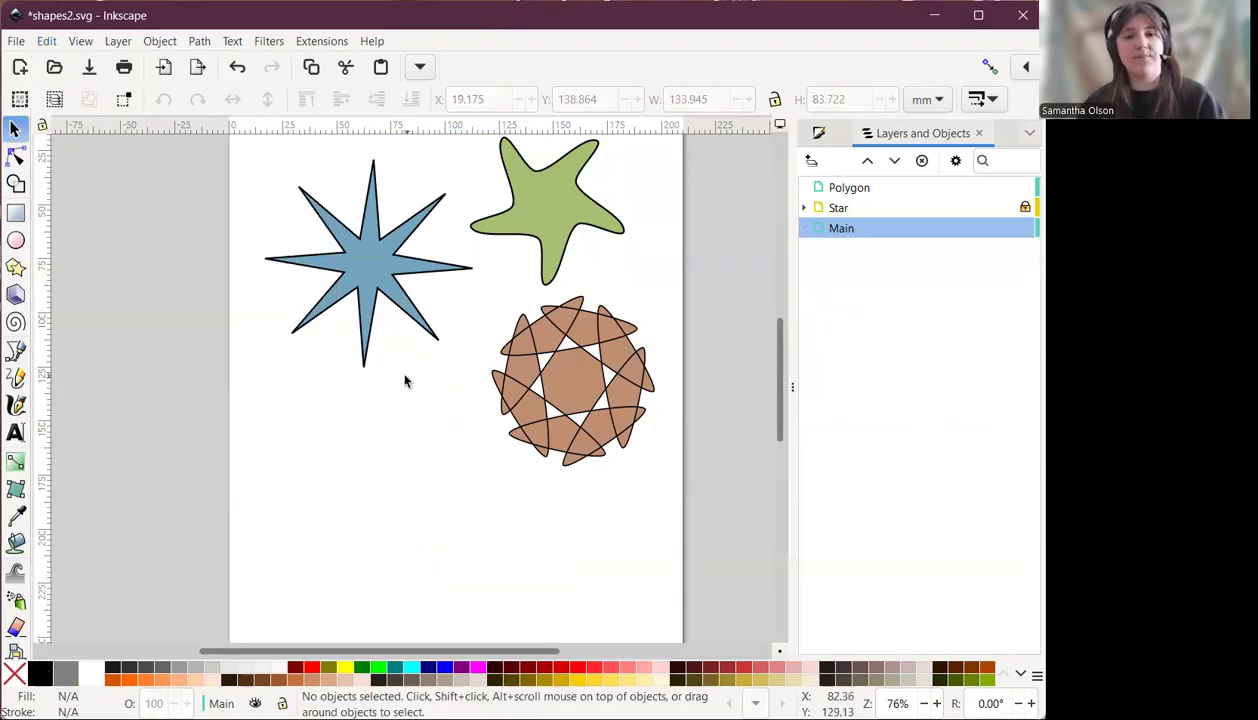
Paste the two polygons in place into the Polygon layer.
click(882, 192)
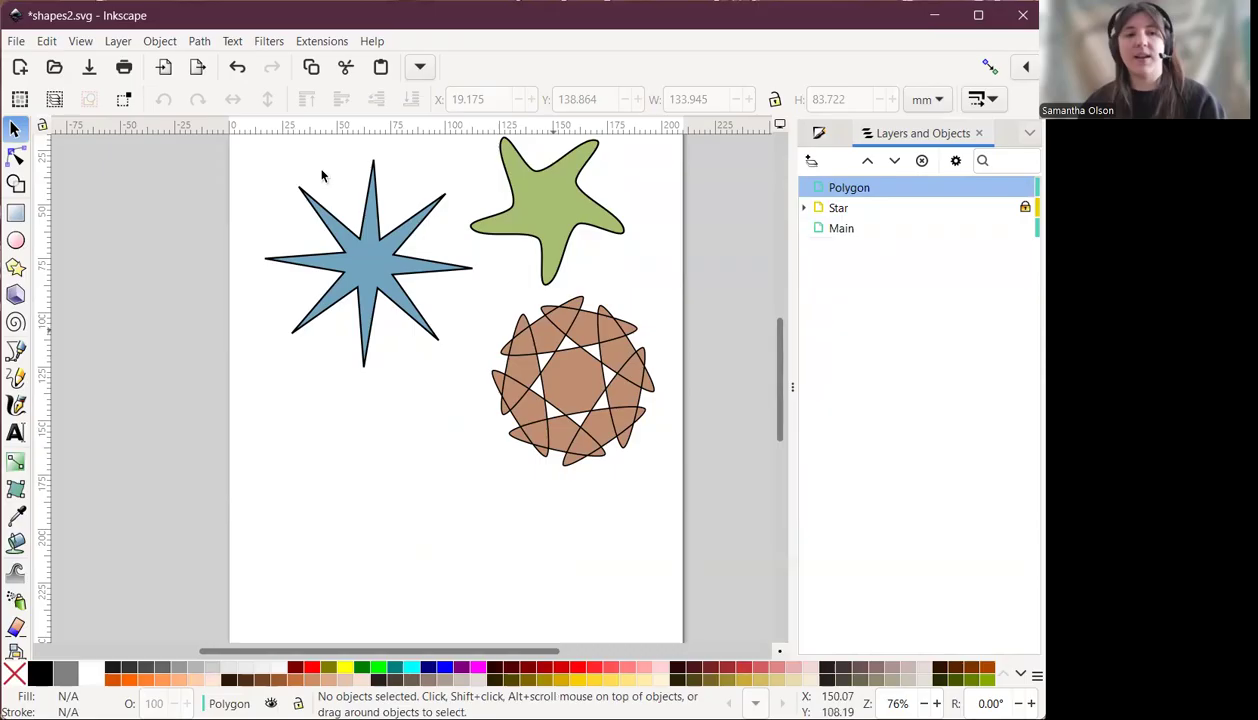
click(48, 42)
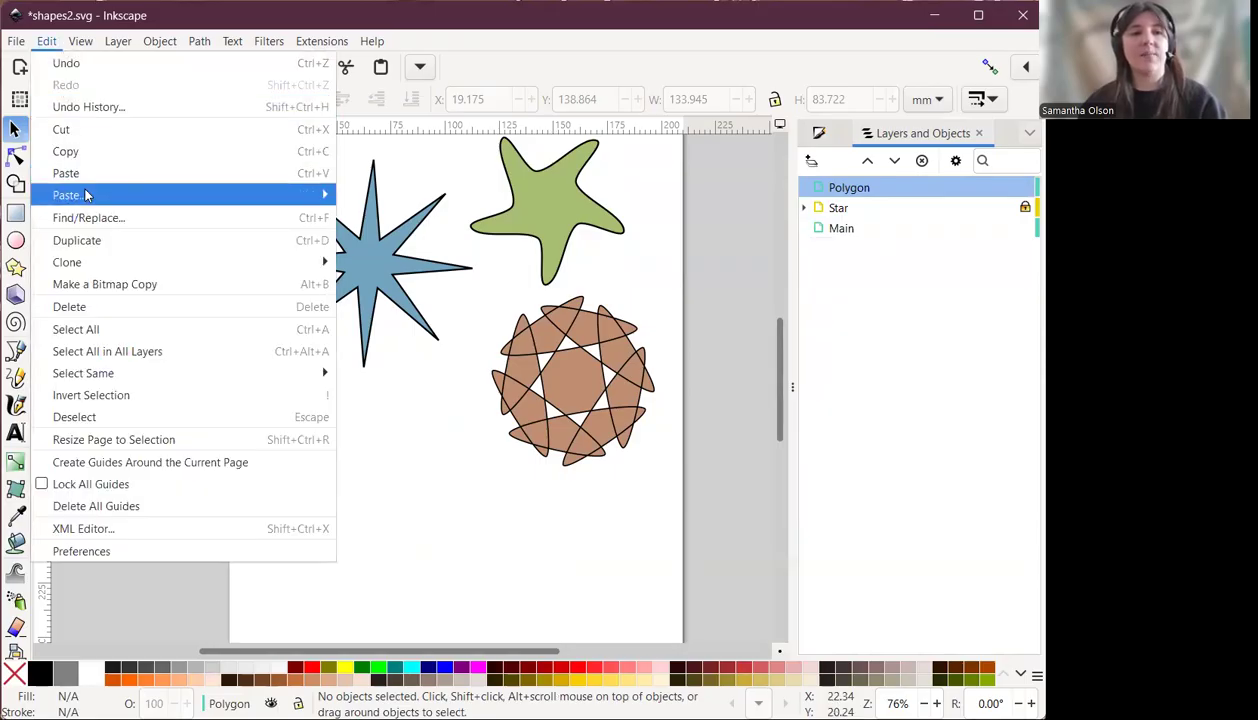
click(405, 196)
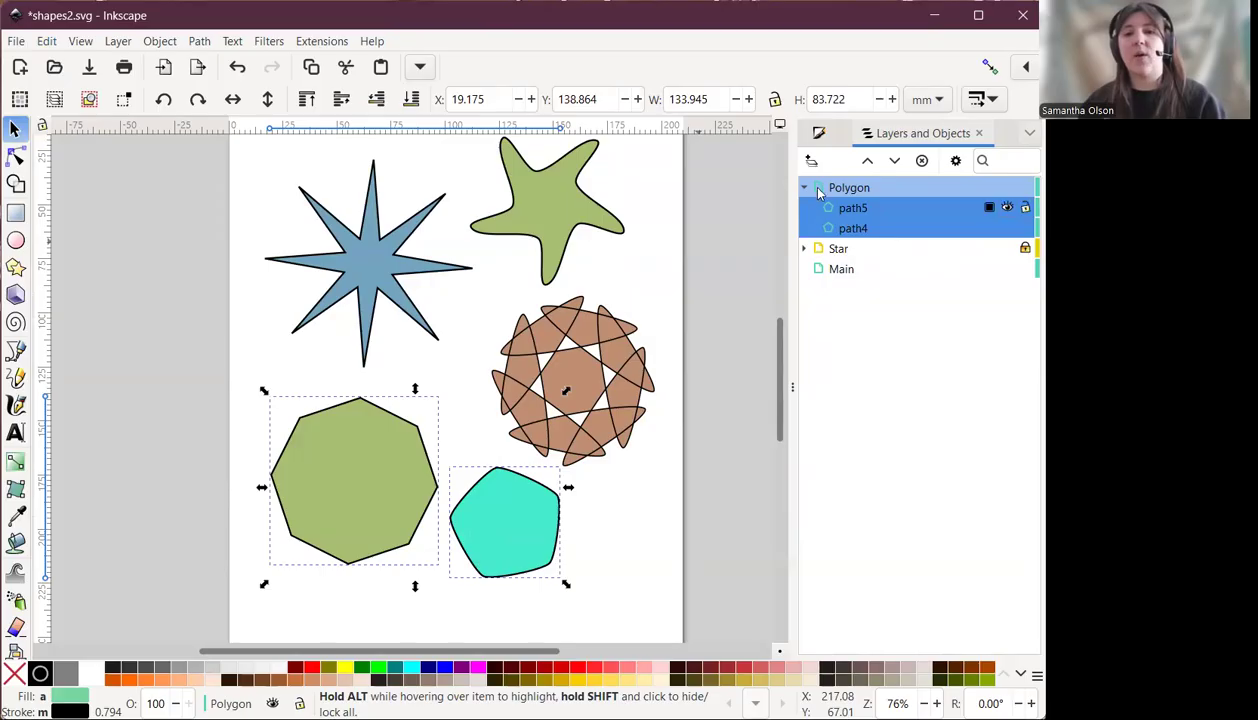
Hide and show the Polygon layer, then lock and collapse it.
click(1007, 188)
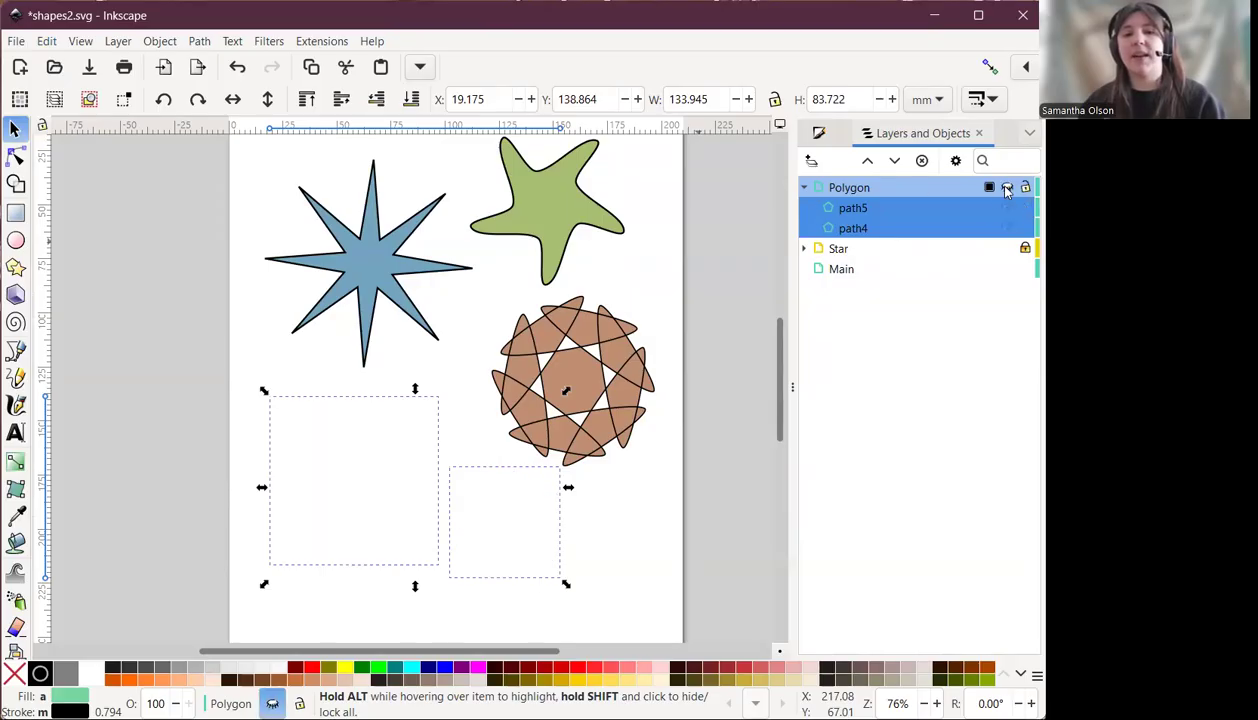
click(1008, 188)
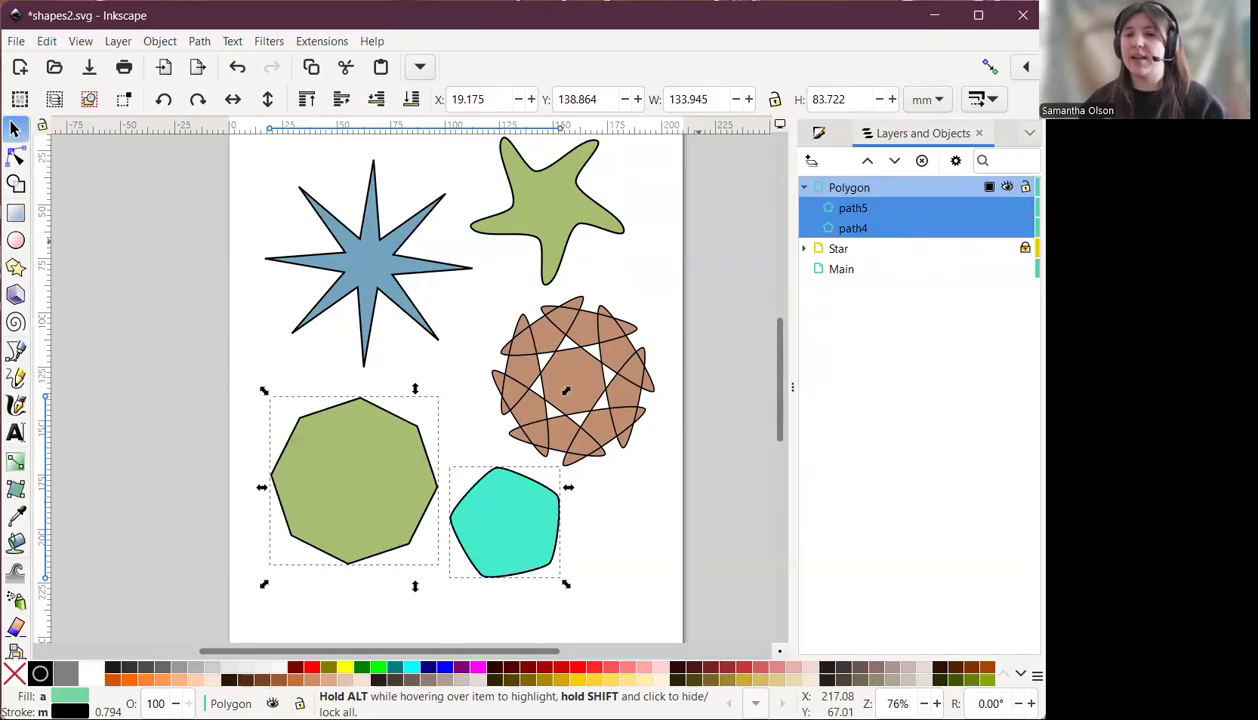
click(1025, 187)
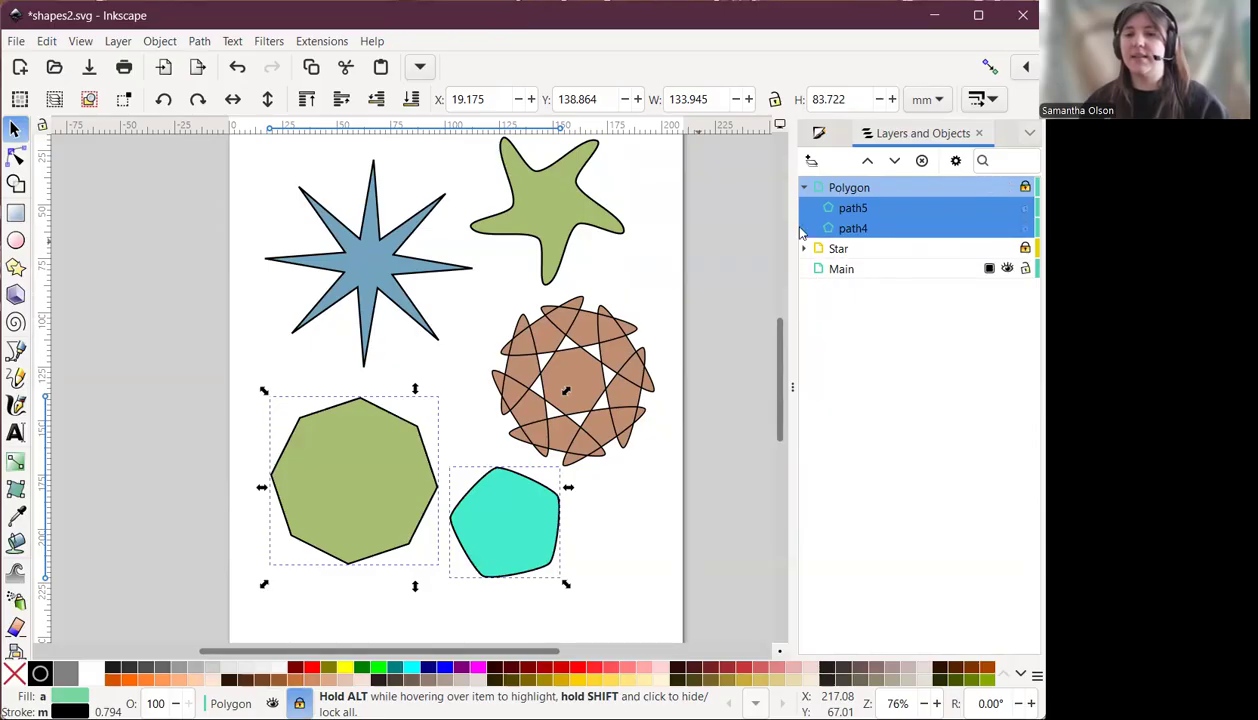
click(805, 188)
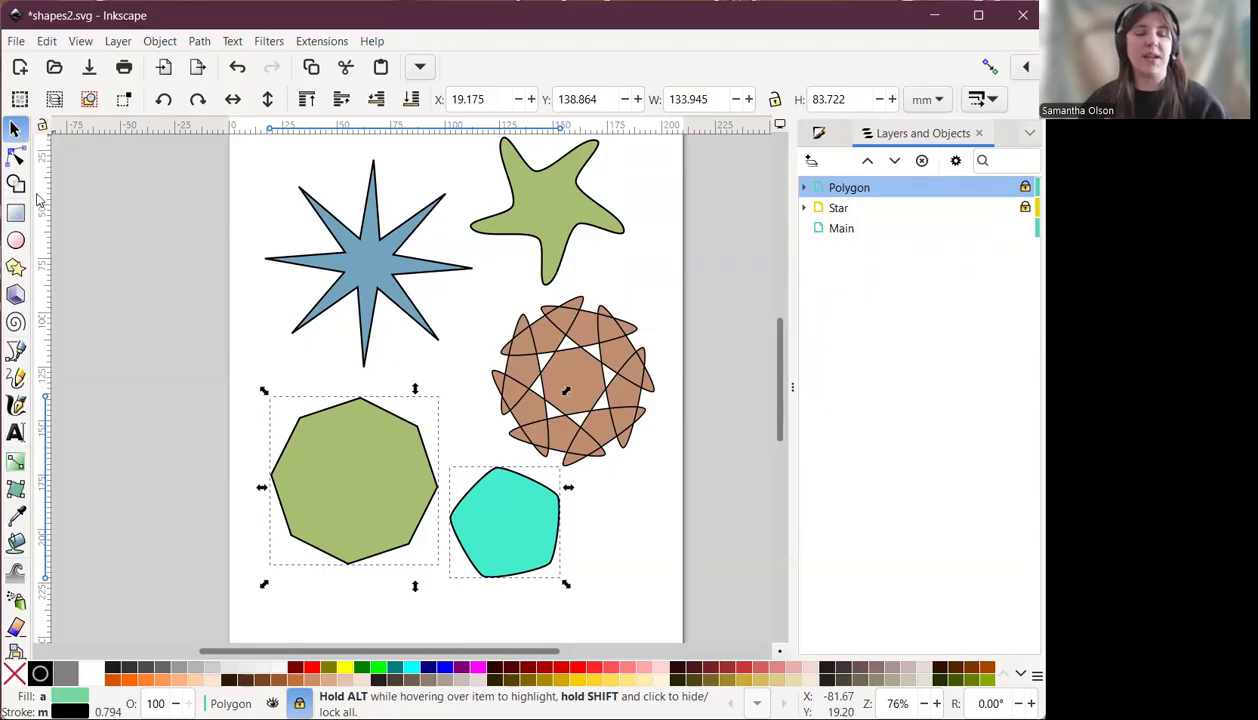
Deselect everything and save the document.
click(167, 272)
key(ctrl+s)
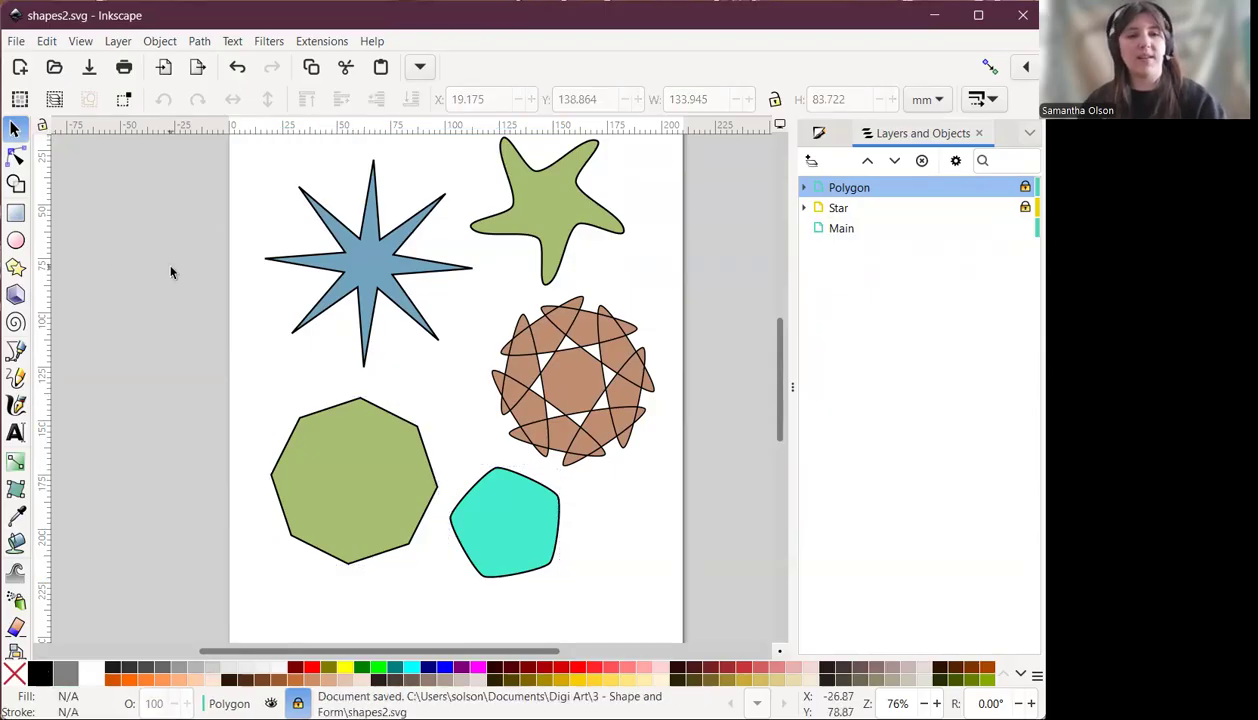